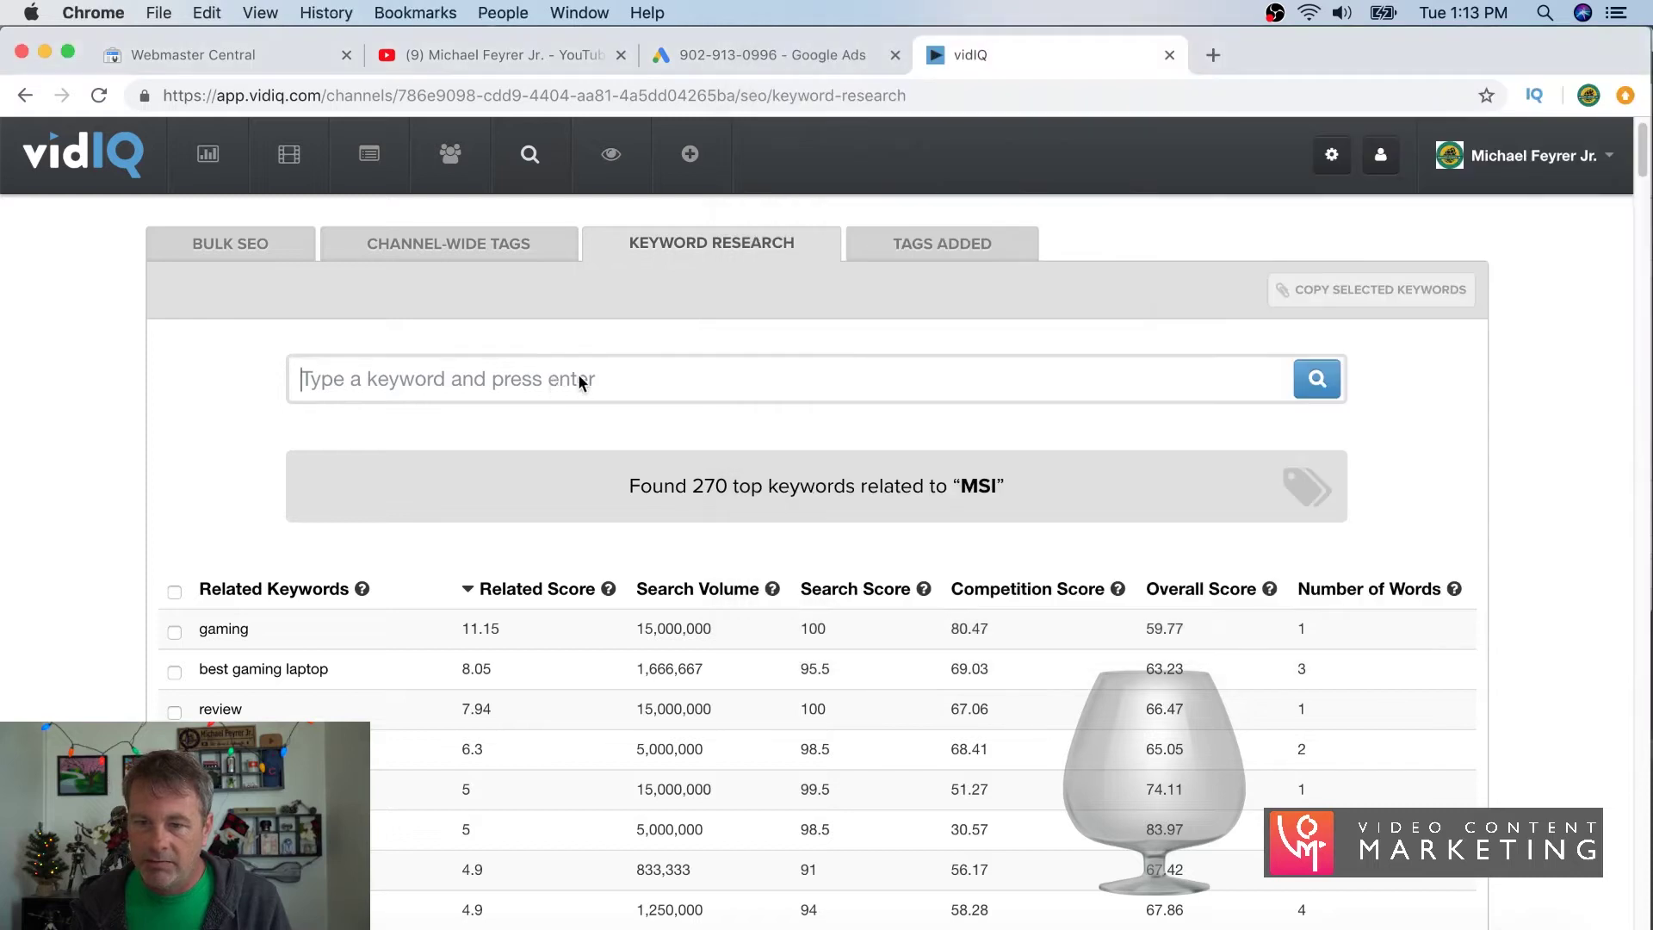
- Search the keyword research tool for "MotherBoard"
{"action": "type", "text": "MotherBoard"}
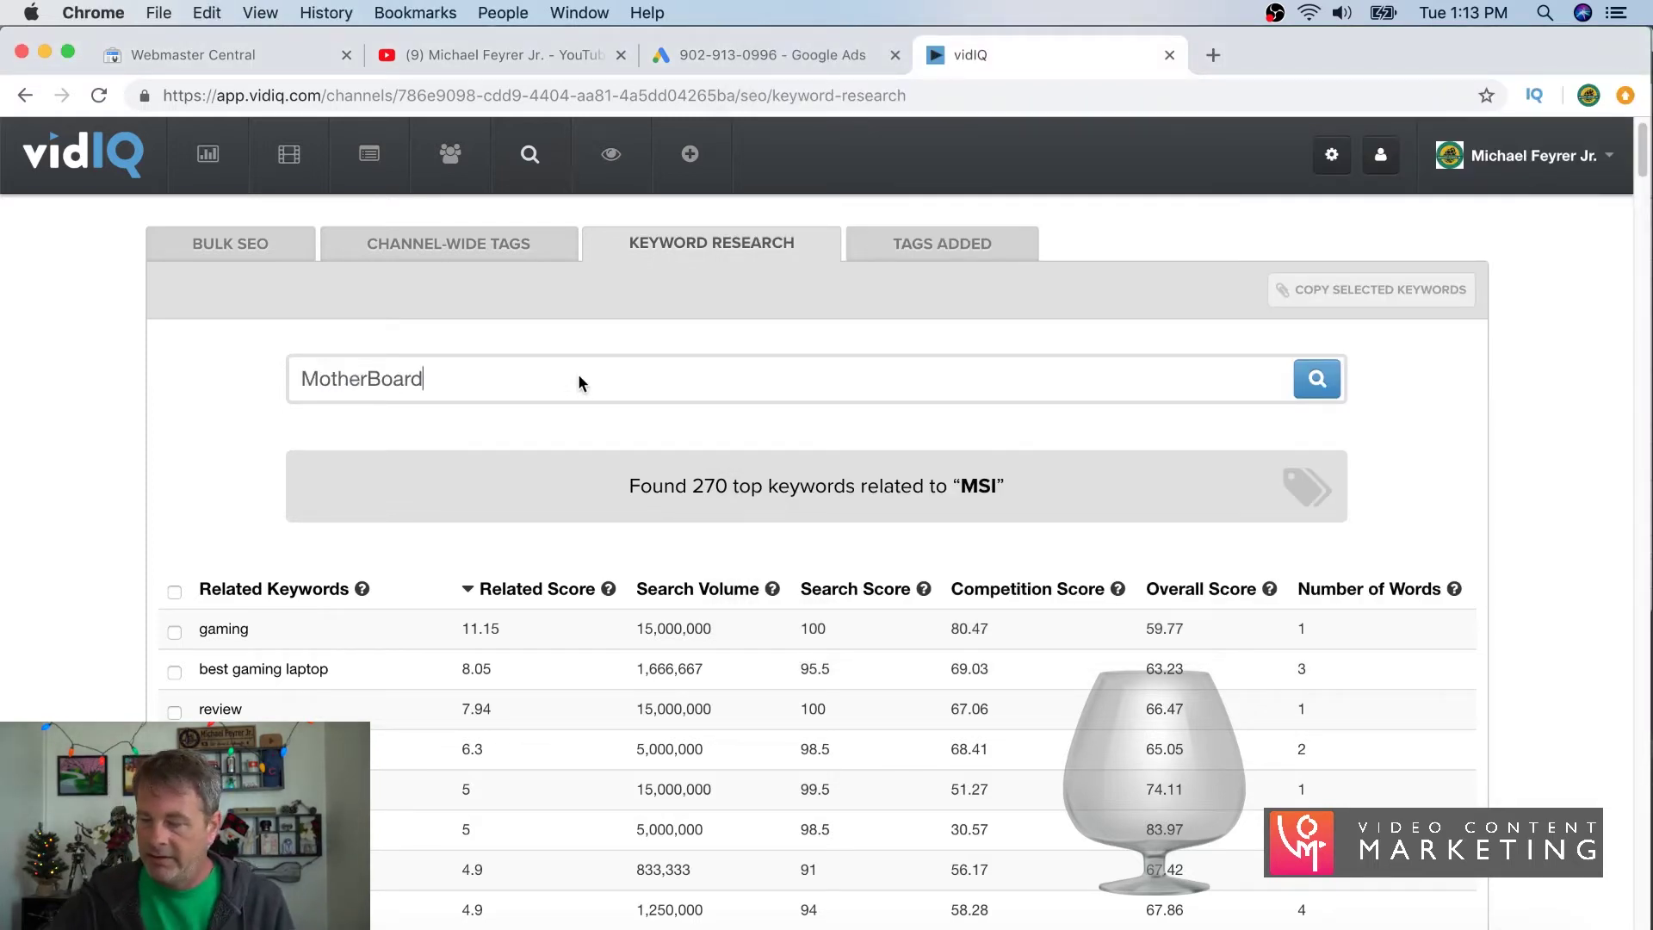
{"action": "key", "text": "Return"}
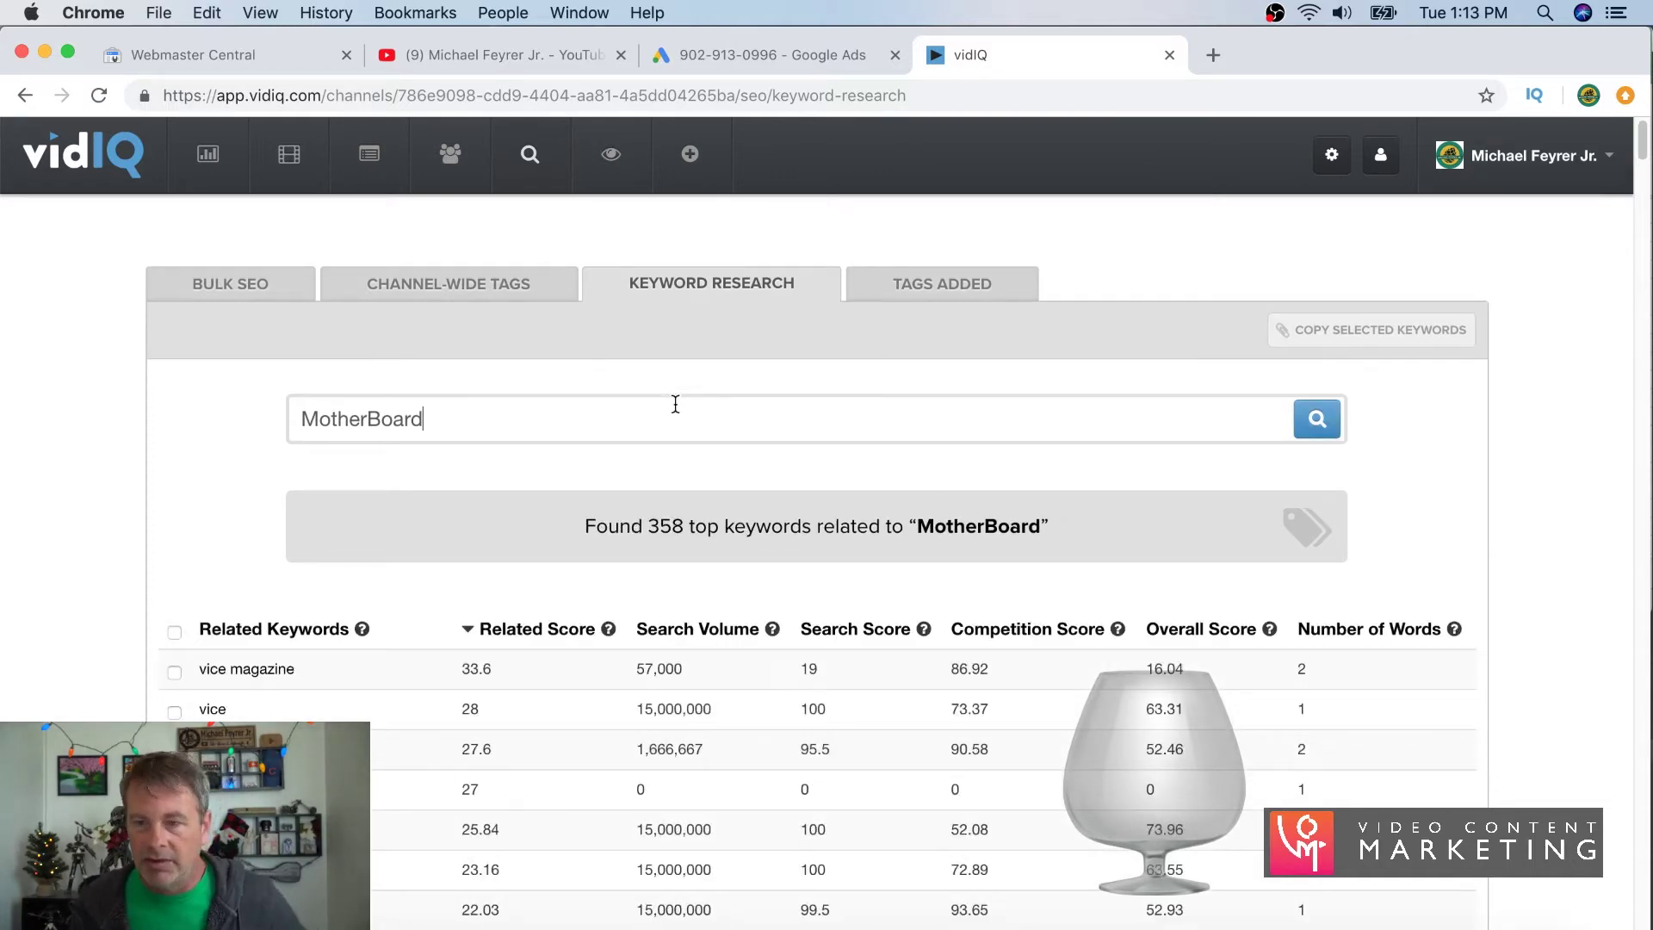
{"action": "scroll", "coordinate": [674, 403], "scroll_direction": "down", "scroll_amount": 2}
{"action": "scroll", "coordinate": [674, 412], "scroll_direction": "down", "scroll_amount": 2}
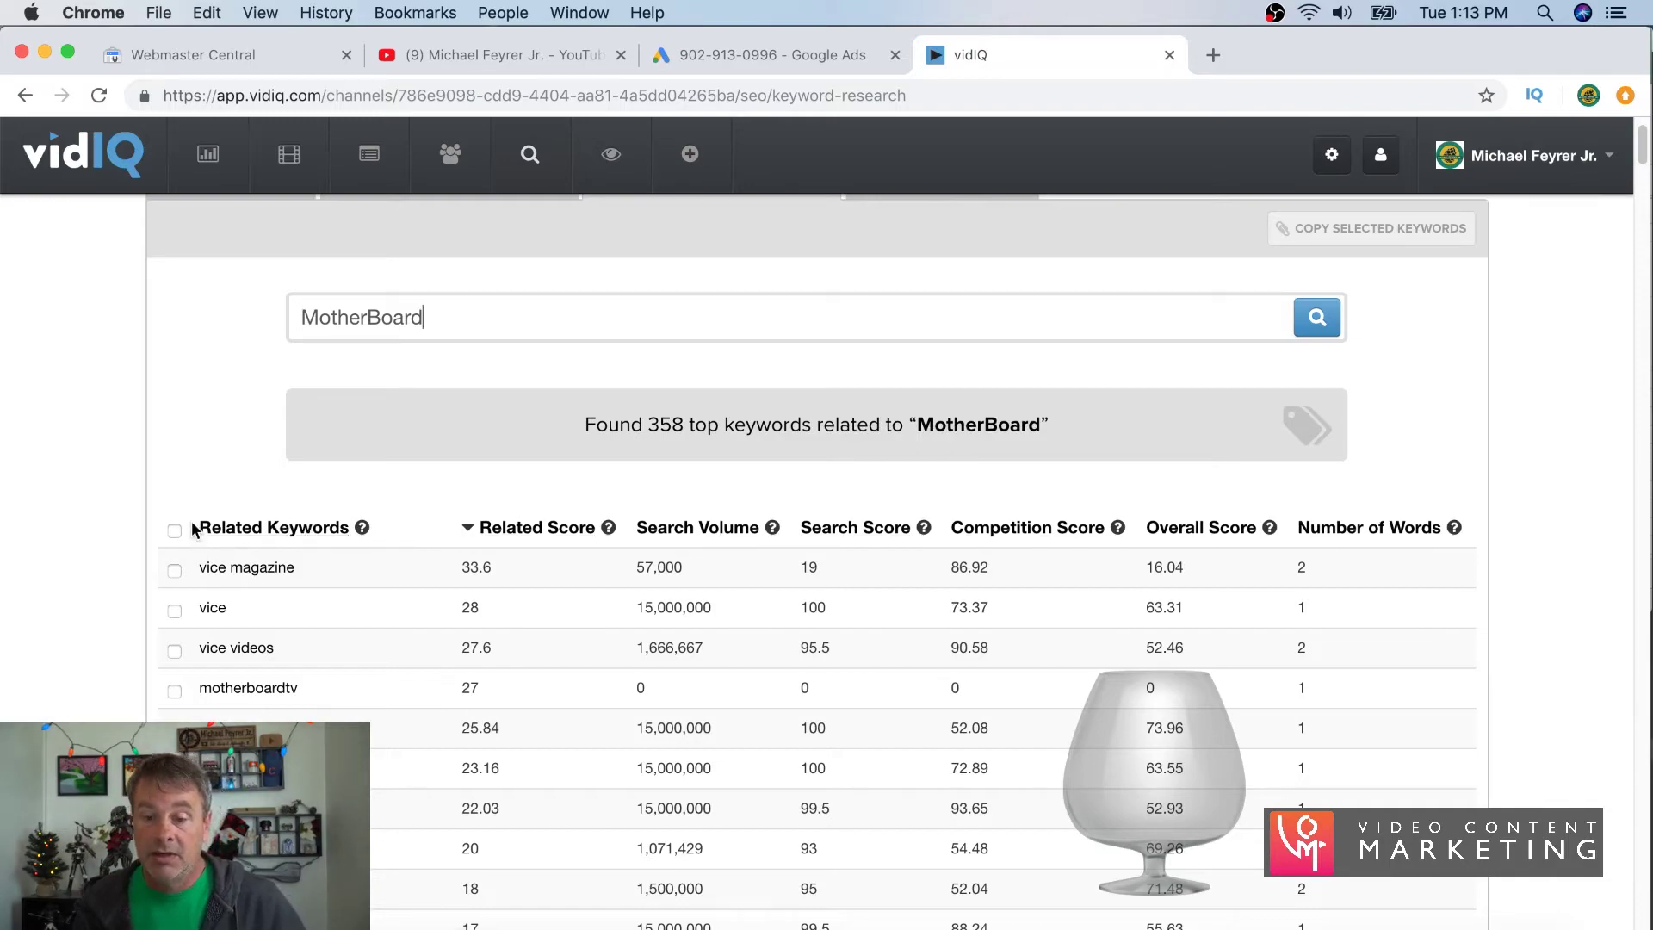
- Select and copy the entire MotherBoard related-keywords table, from its header row through the last keyword row
{"action": "left_click_drag", "start_coordinate": [191, 531], "coordinate": [266, 553]}
{"action": "scroll", "coordinate": [267, 598], "scroll_direction": "down", "scroll_amount": 20}
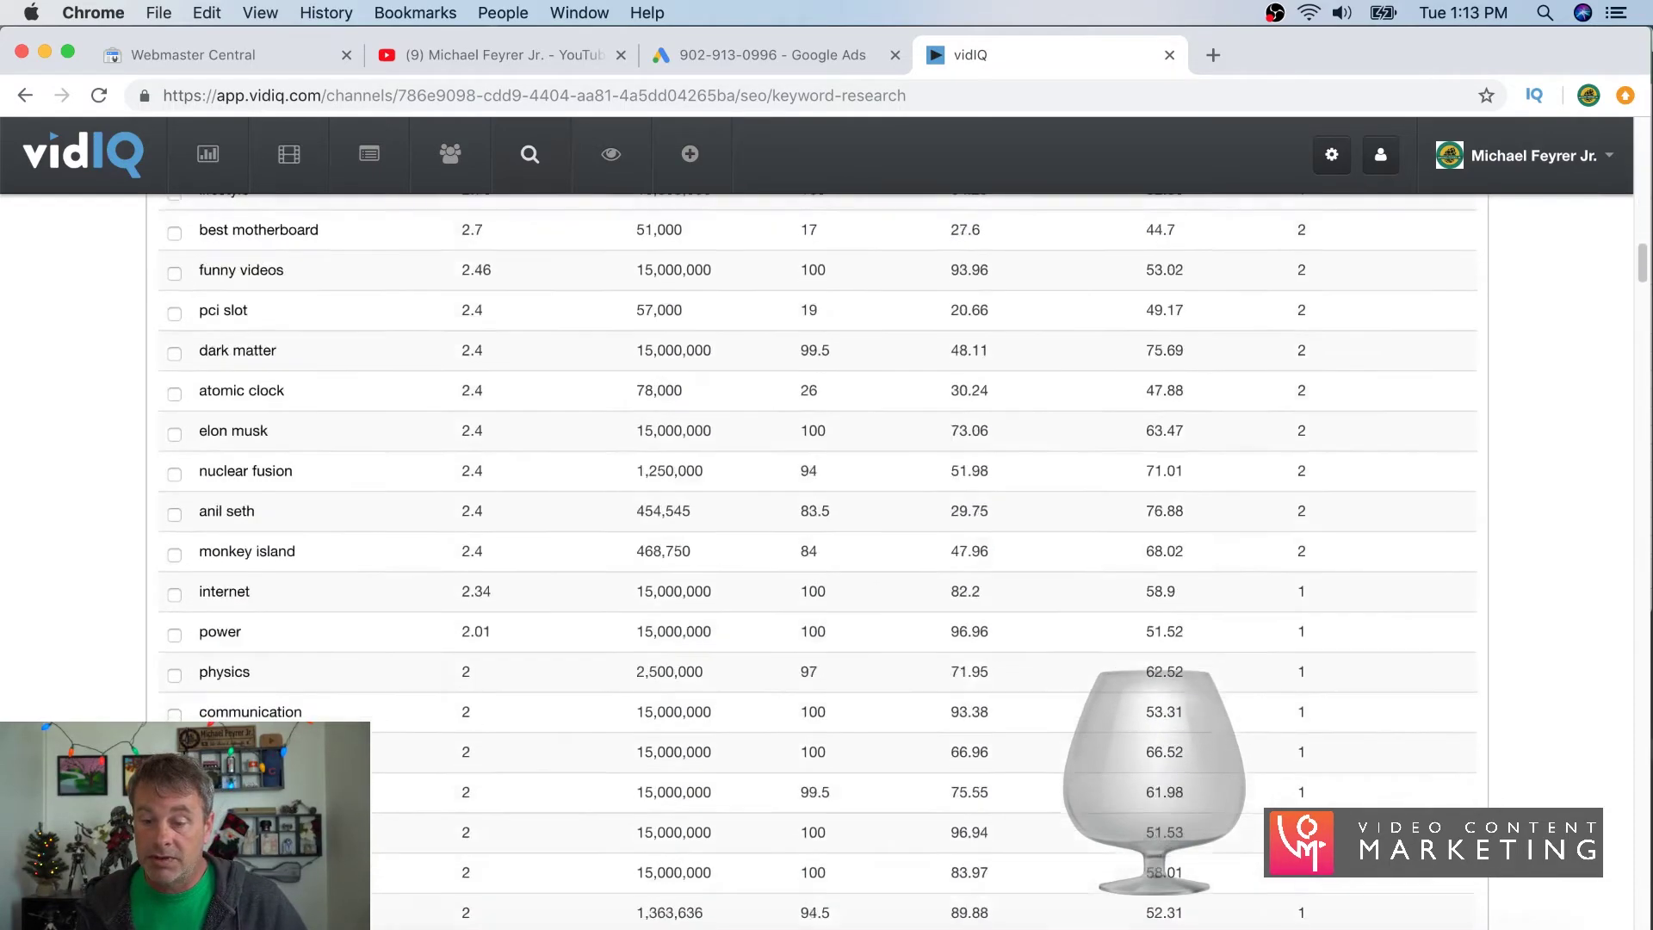
{"action": "scroll", "coordinate": [818, 559], "scroll_direction": "down", "scroll_amount": 20}
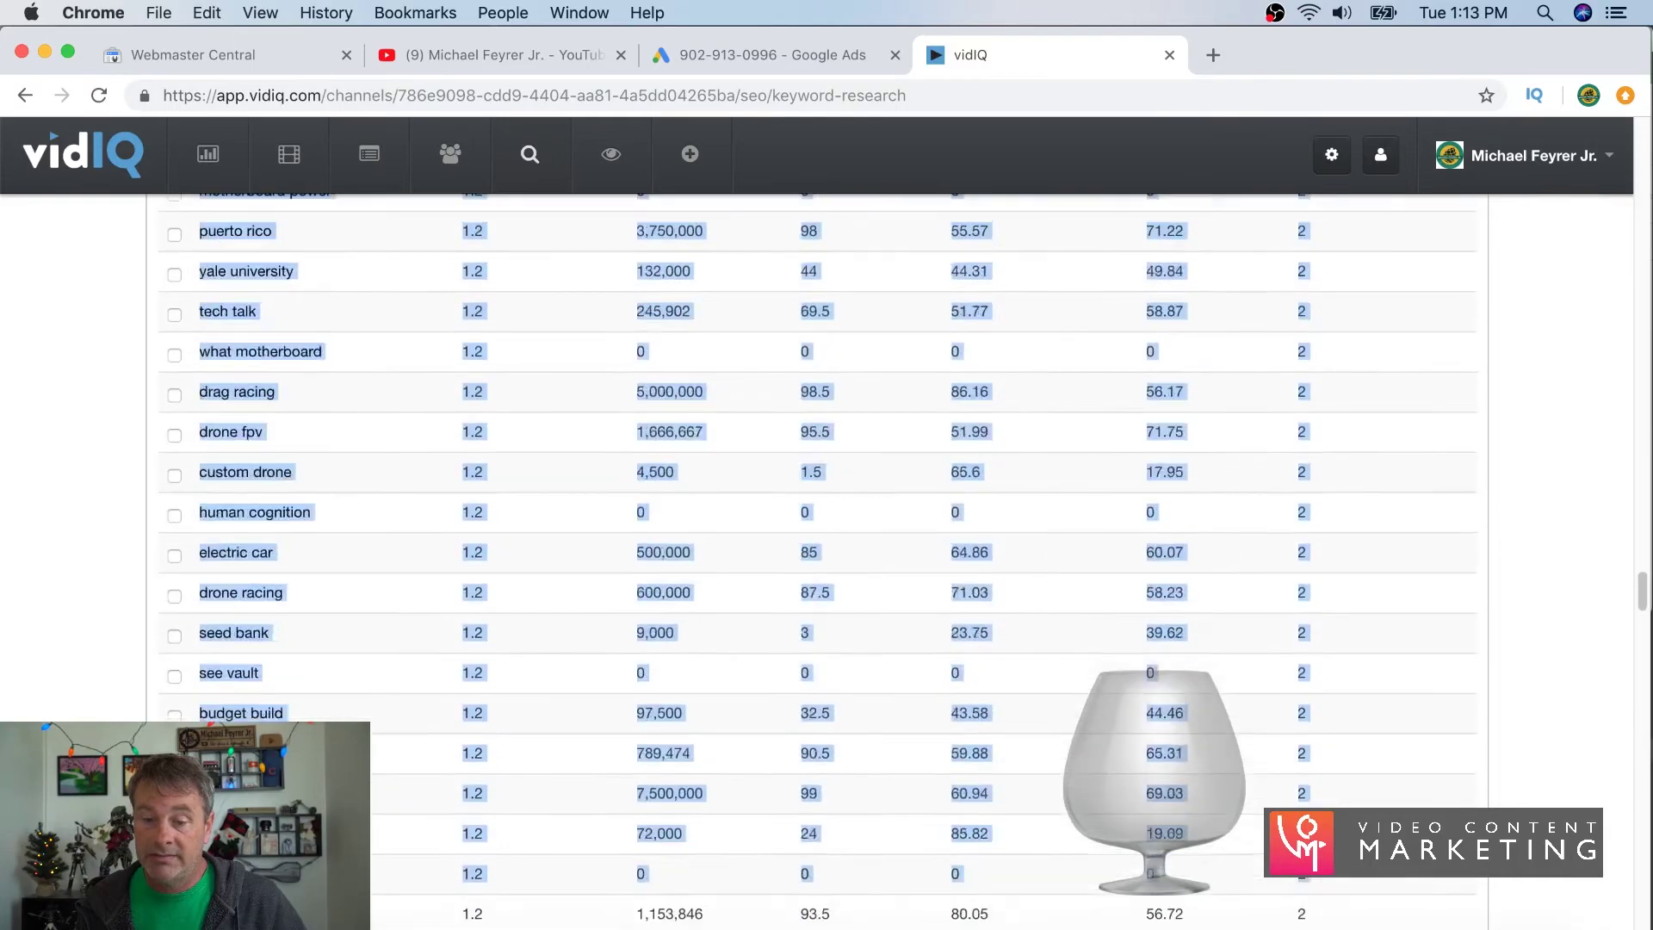
{"action": "scroll", "coordinate": [818, 560], "scroll_direction": "down", "scroll_amount": 20}
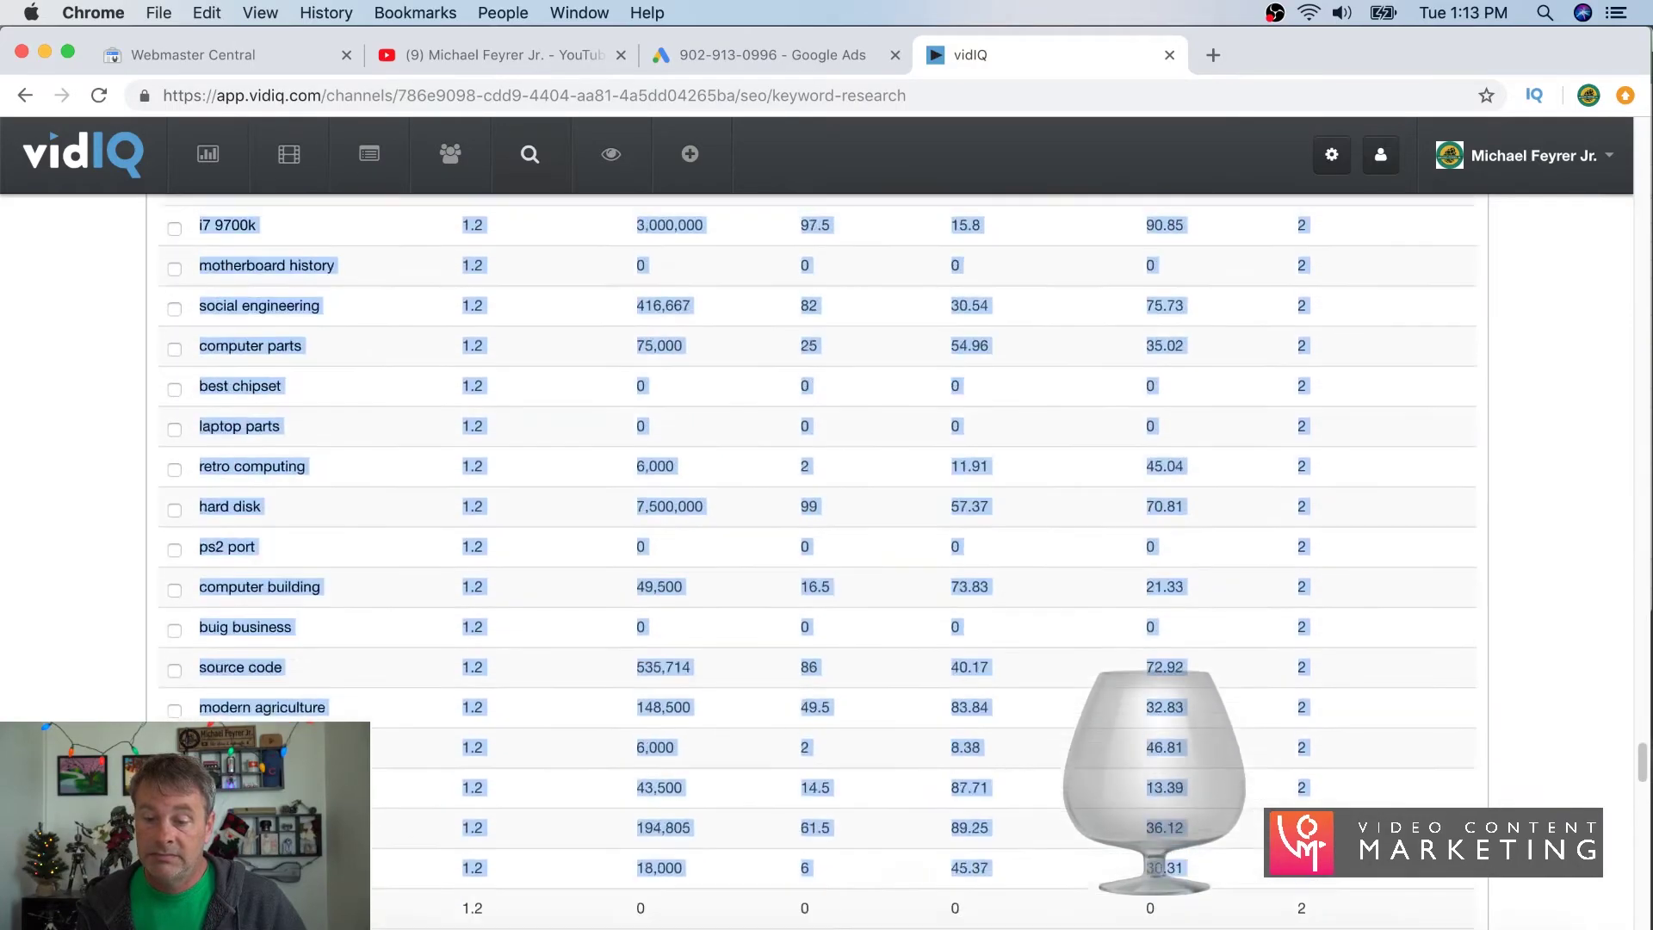
{"action": "scroll", "coordinate": [818, 560], "scroll_direction": "down", "scroll_amount": 20}
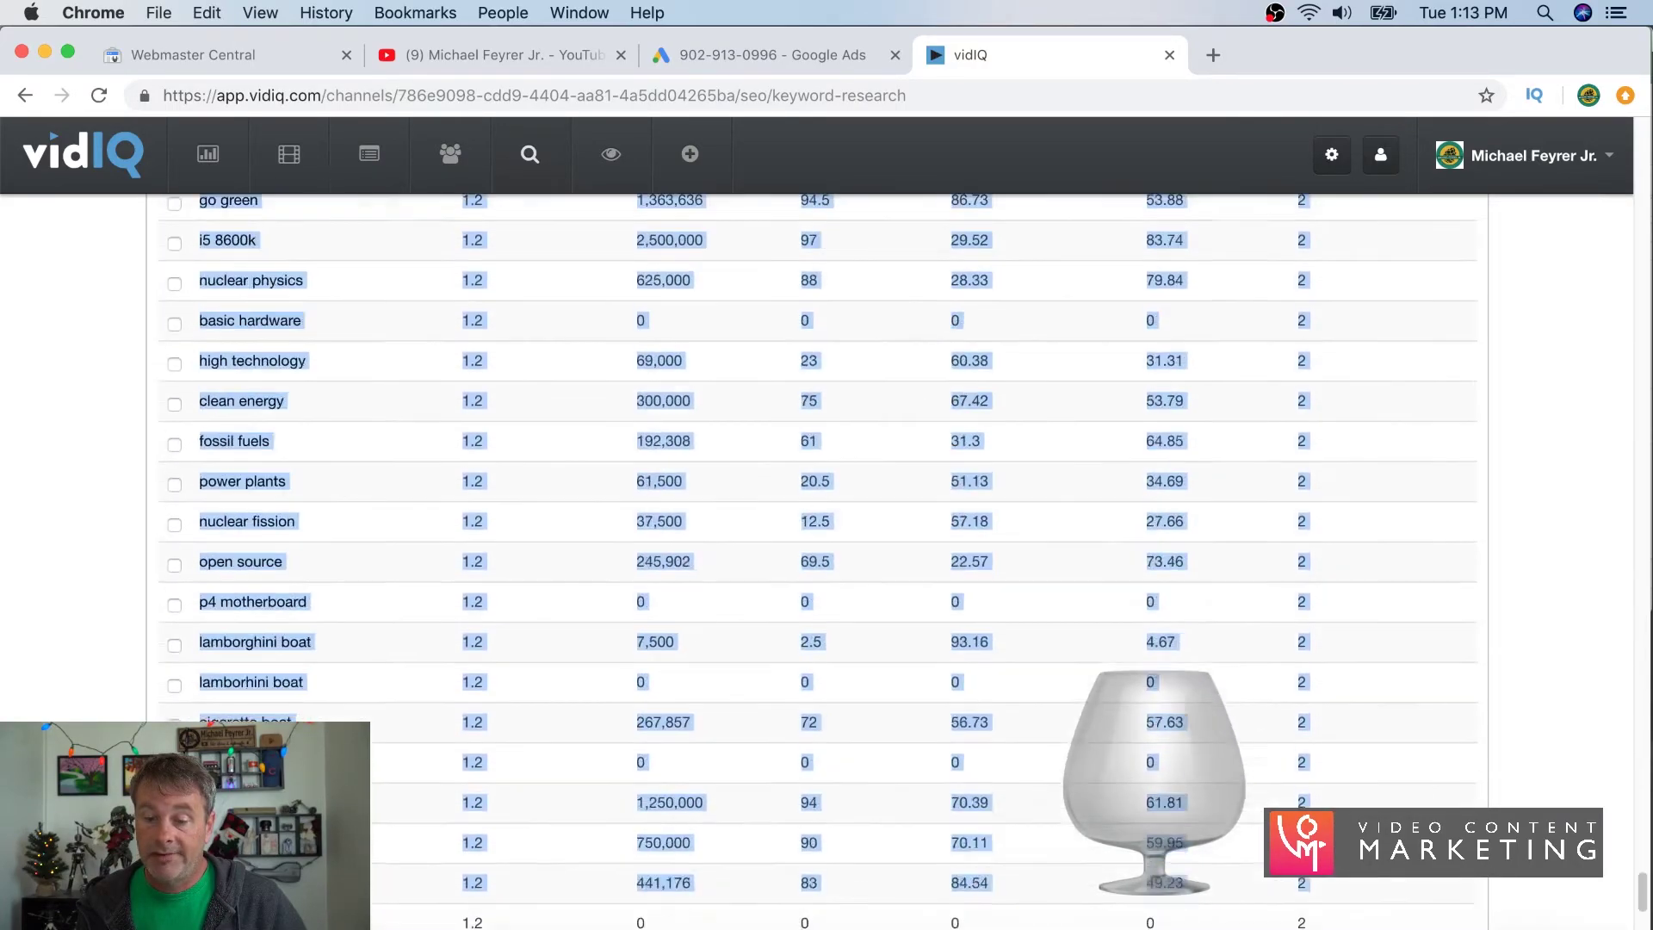
{"action": "mouse_move", "coordinate": [530, 928]}
{"action": "left_mouse_down"}
{"action": "mouse_move", "coordinate": [1068, 789]}
{"action": "mouse_move", "coordinate": [985, 825]}
{"action": "left_mouse_up"}
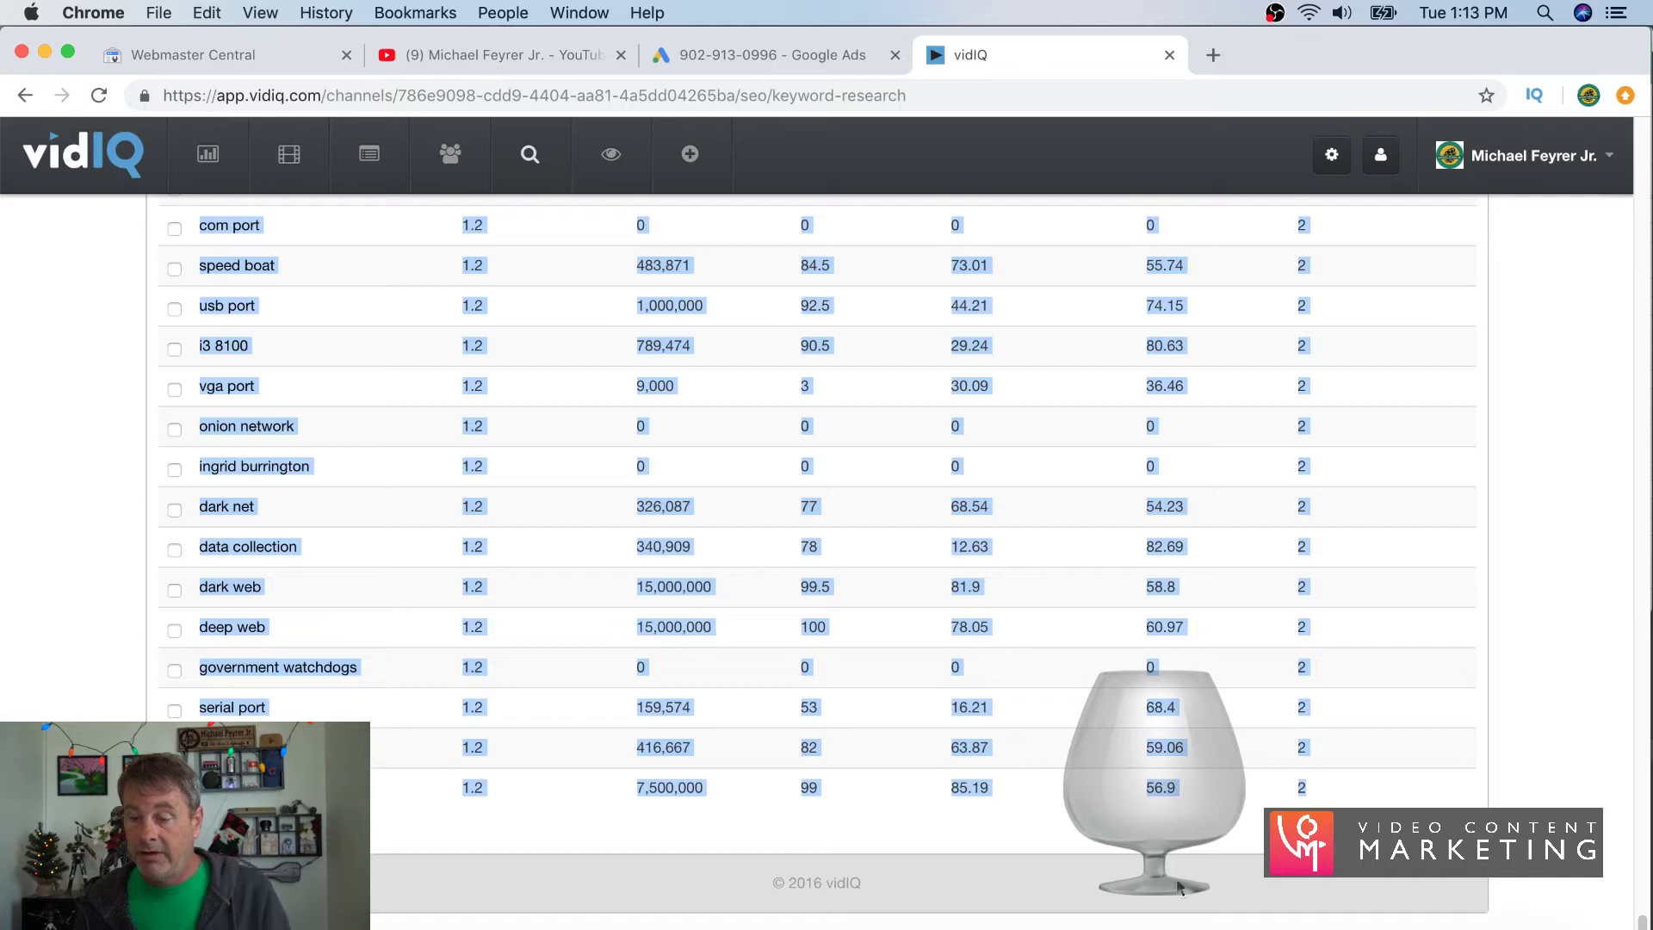
- Switch to the Keywords workbook in Excel and paste the copied MotherBoard table into cell A1 of the Data From Keys sheet
{"action": "left_click", "coordinate": [1081, 928]}
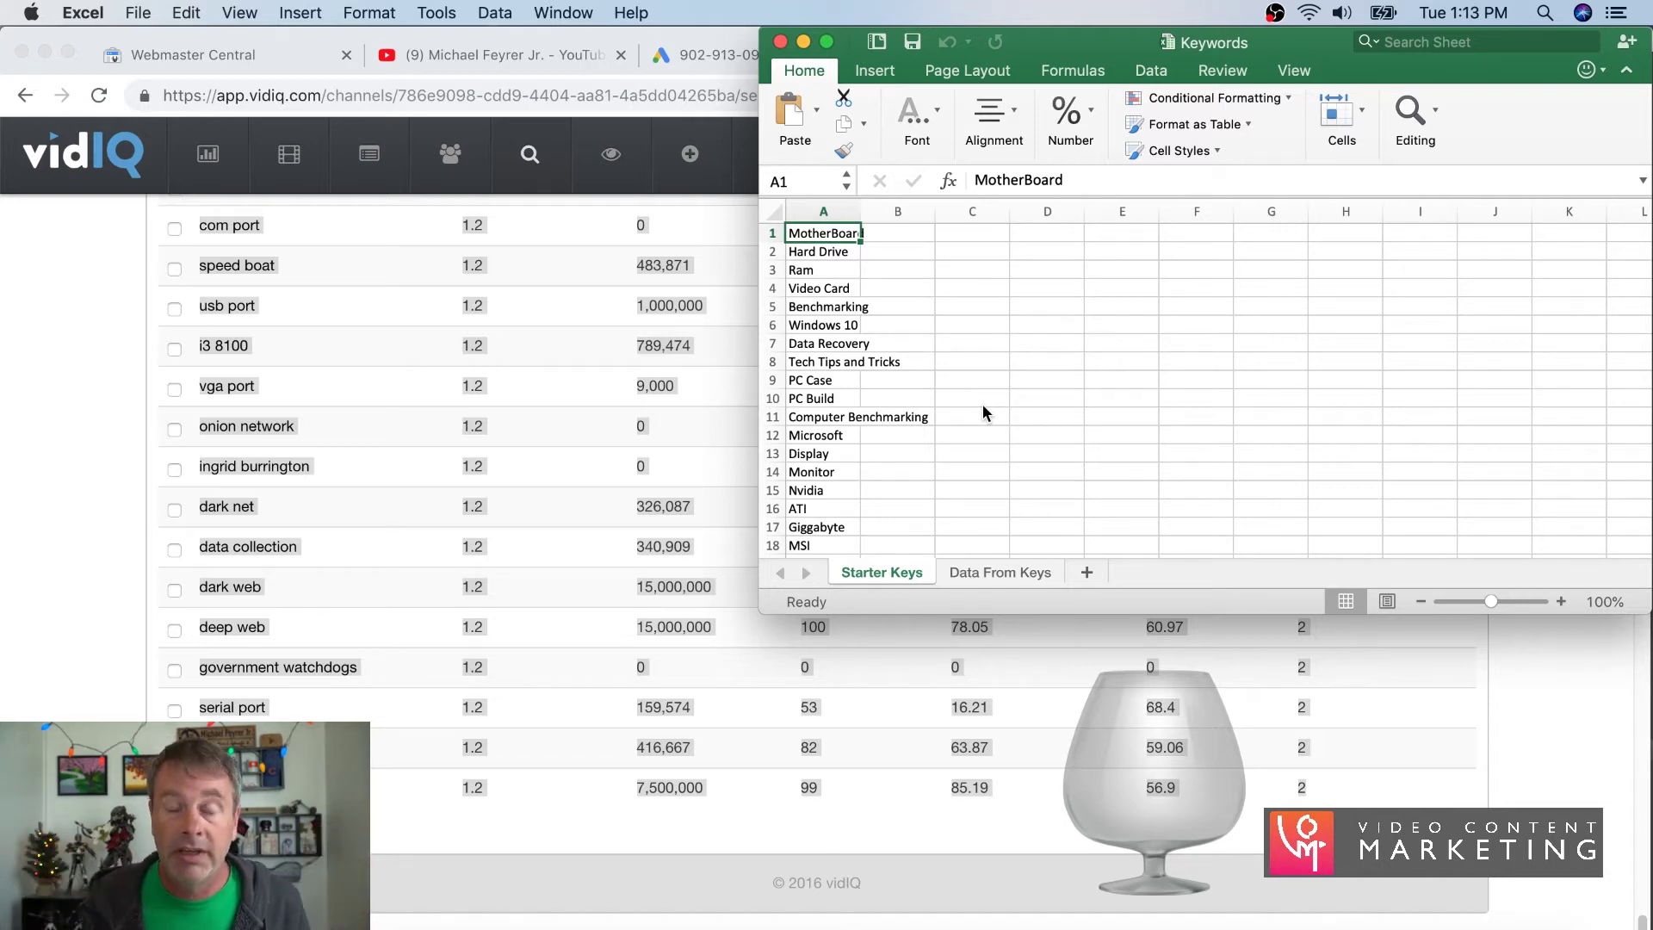
{"action": "left_click", "coordinate": [983, 575]}
{"action": "right_click", "coordinate": [829, 232]}
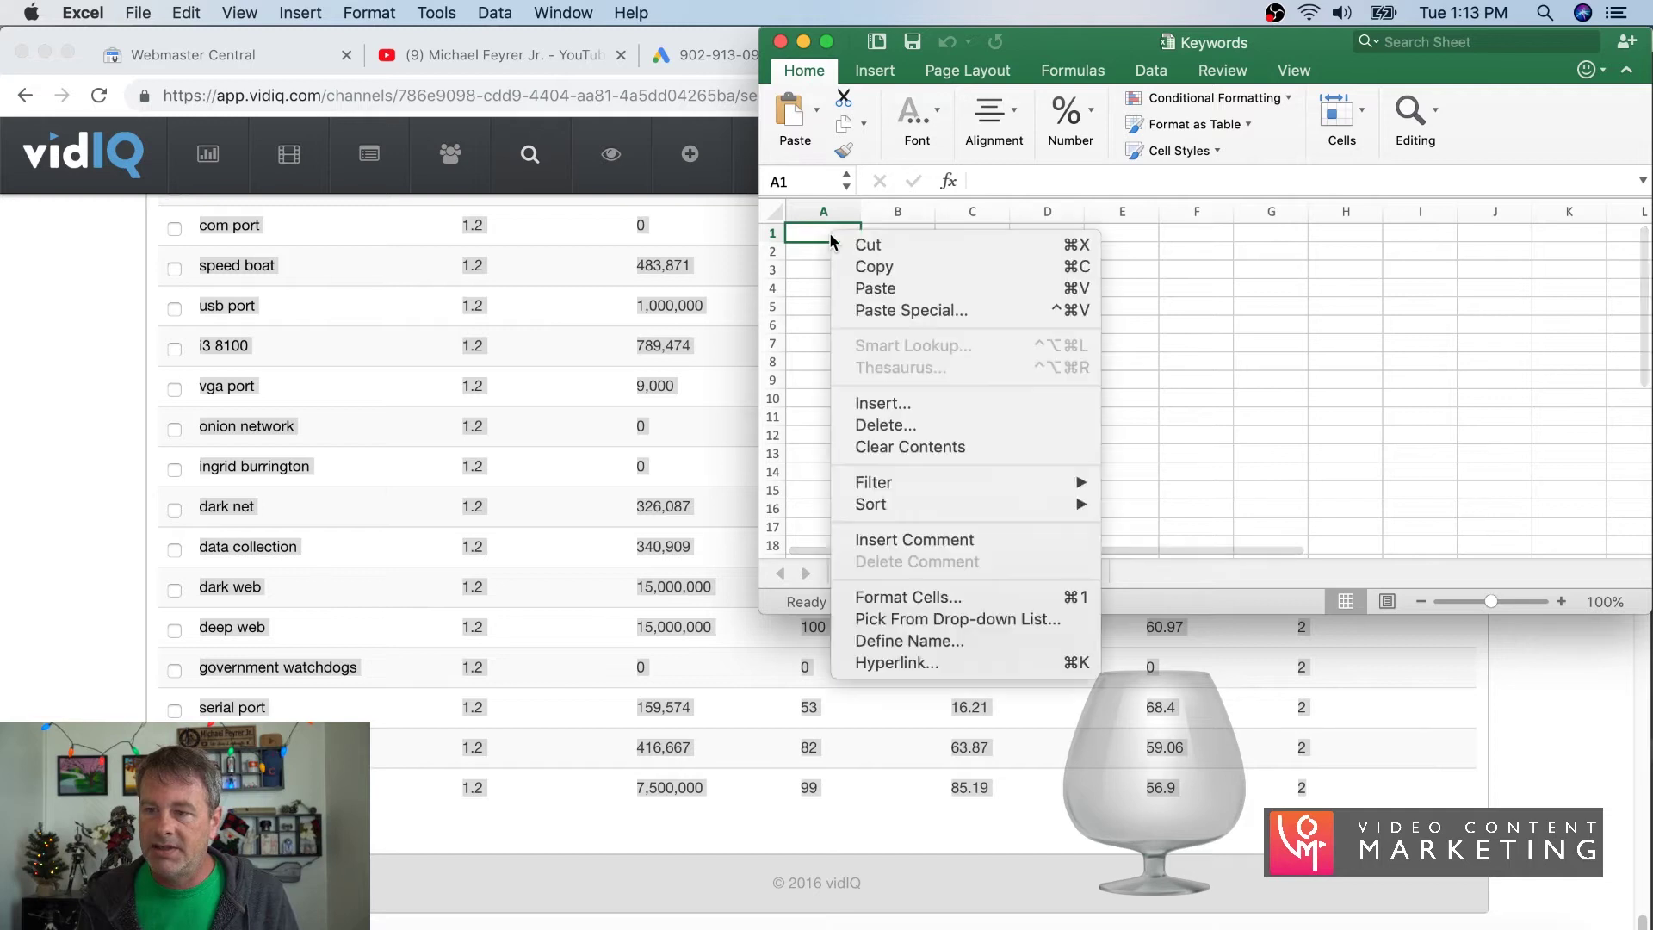
{"action": "left_click", "coordinate": [858, 290]}
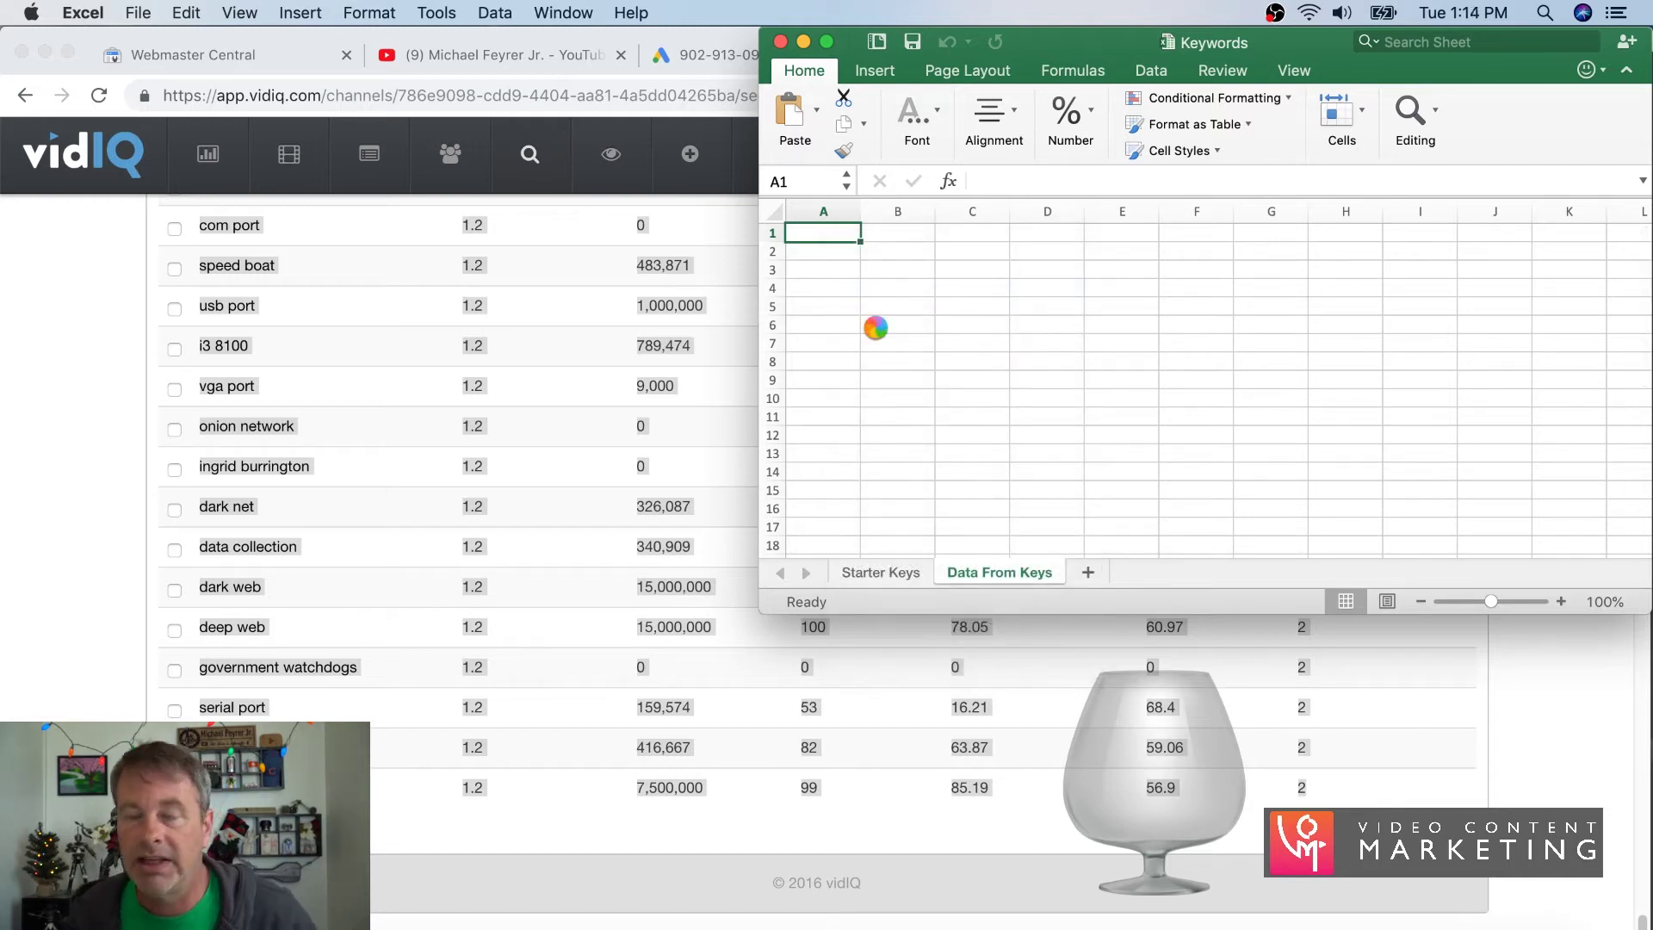
- Select cell A360, the first empty cell in column A below the pasted MotherBoard data
{"action": "scroll", "coordinate": [1185, 401], "scroll_direction": "down", "scroll_amount": 20}
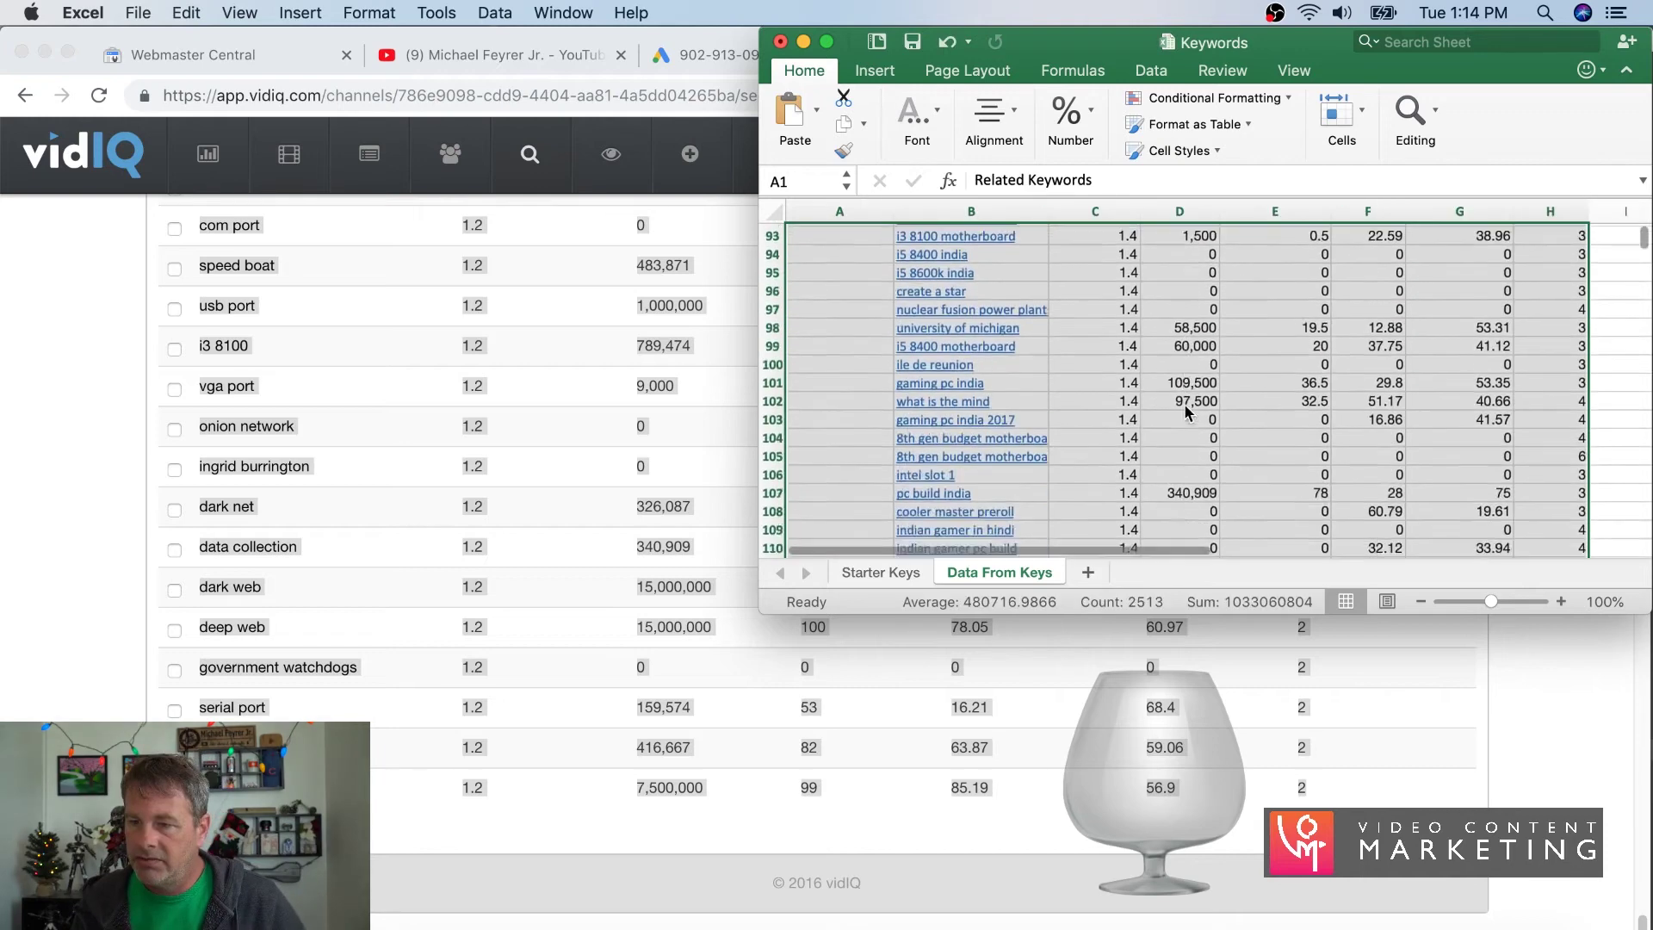
{"action": "scroll", "coordinate": [1185, 401], "scroll_direction": "down", "scroll_amount": 17}
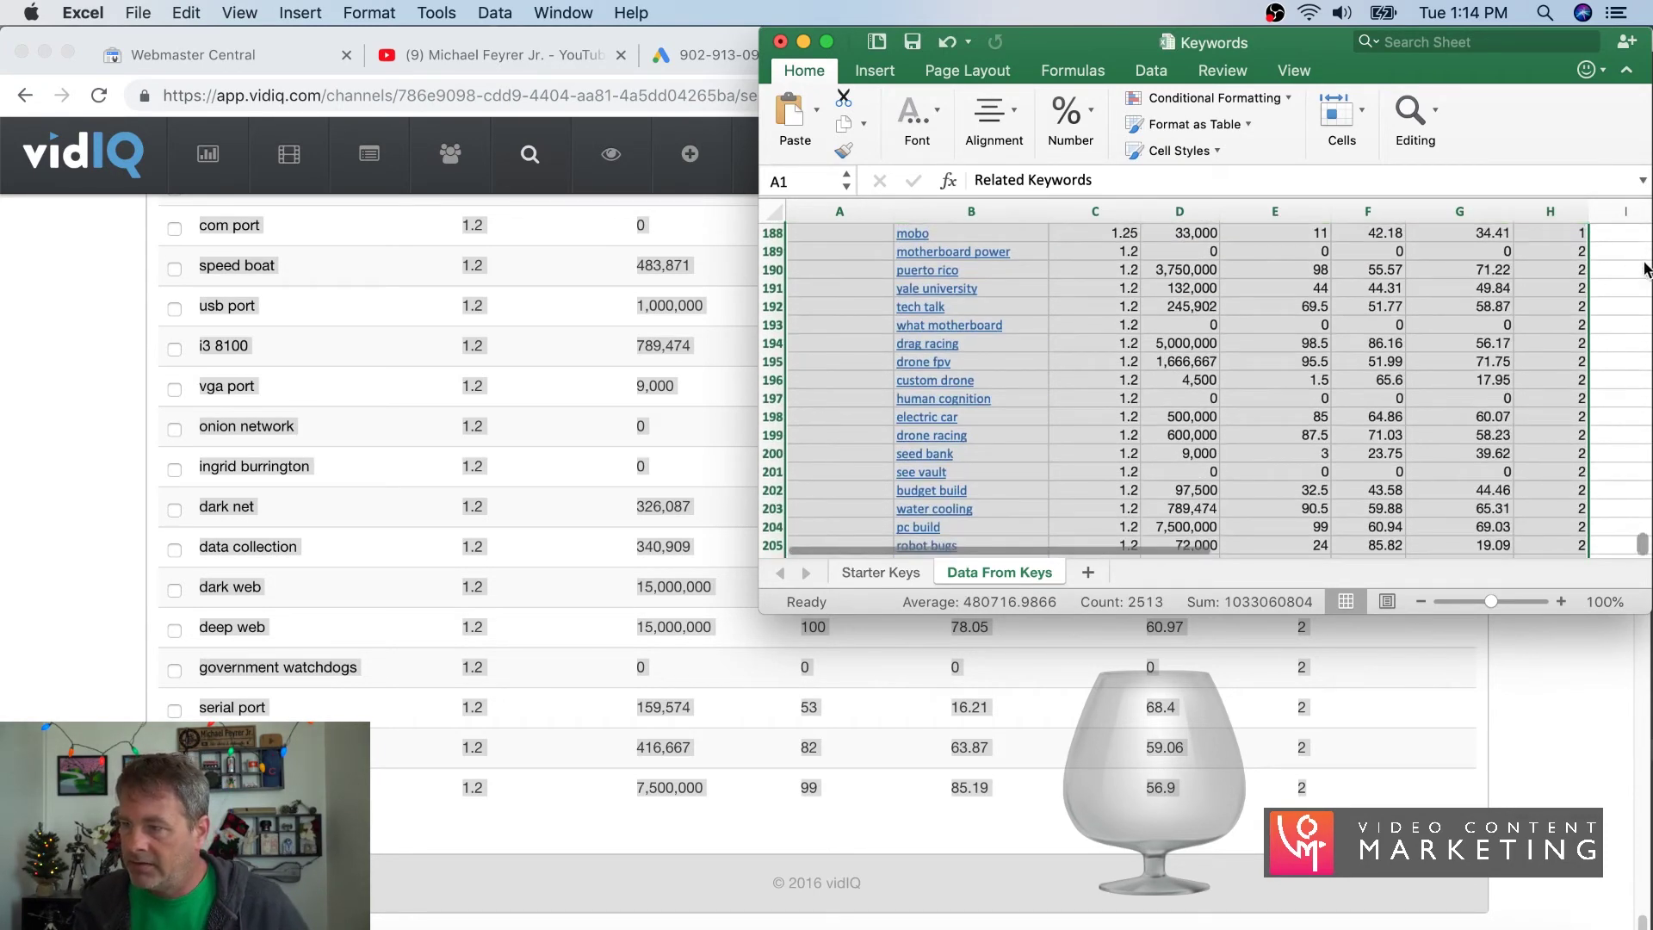
{"action": "left_click_drag", "start_coordinate": [1644, 551], "coordinate": [1628, 525]}
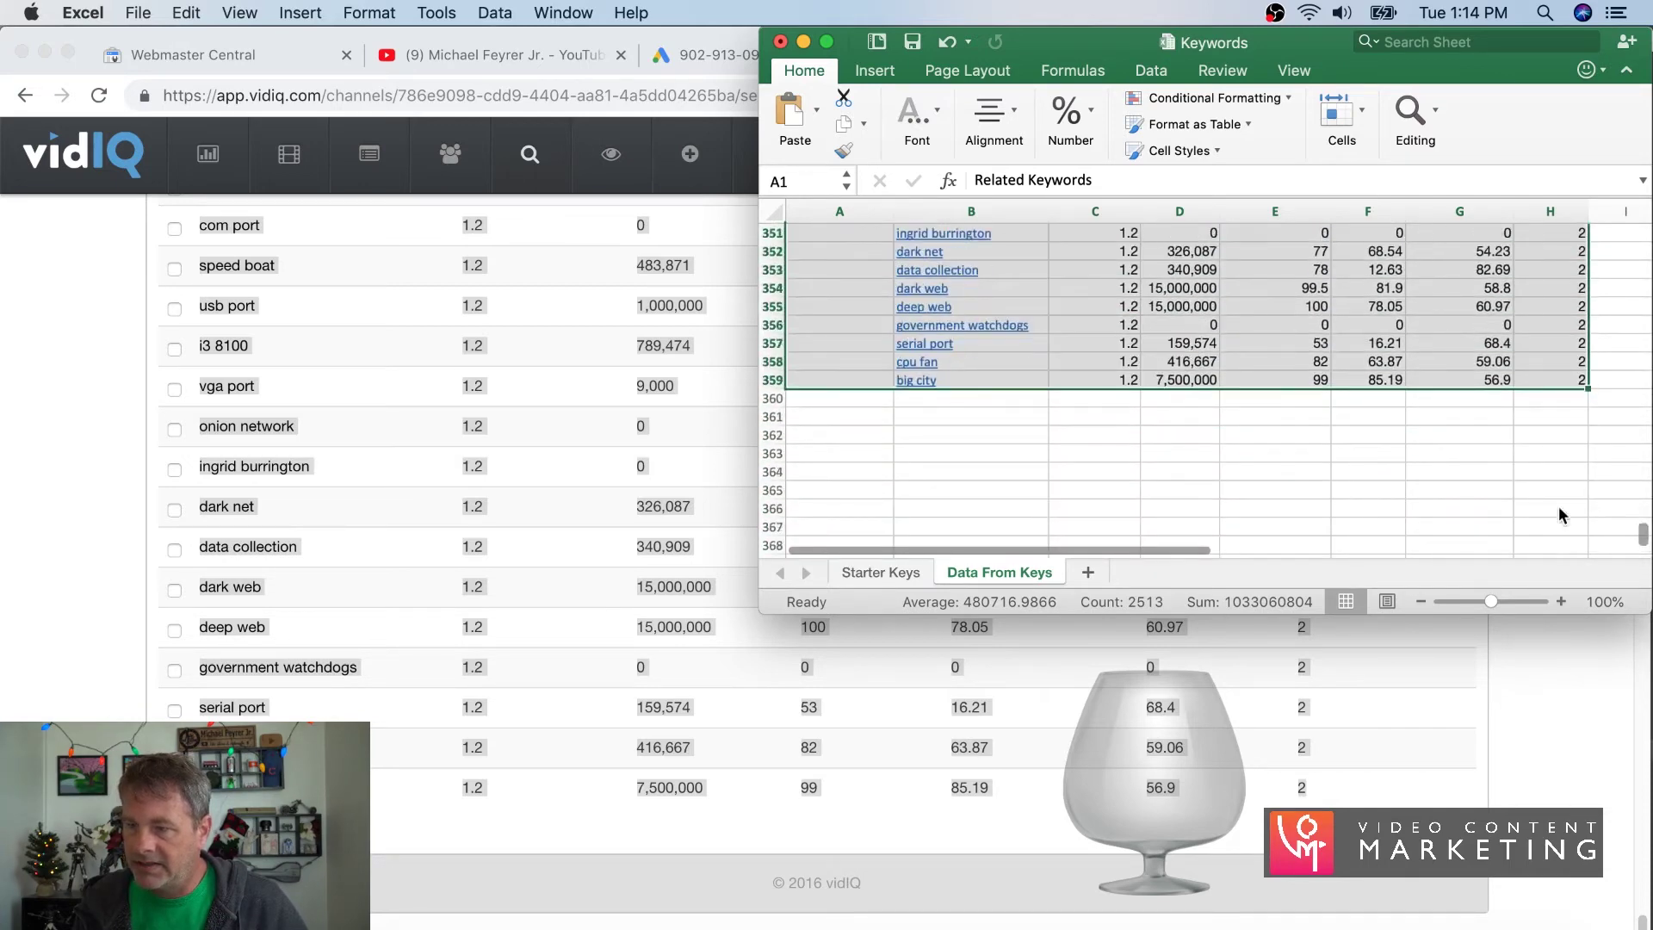
{"action": "left_click", "coordinate": [835, 392]}
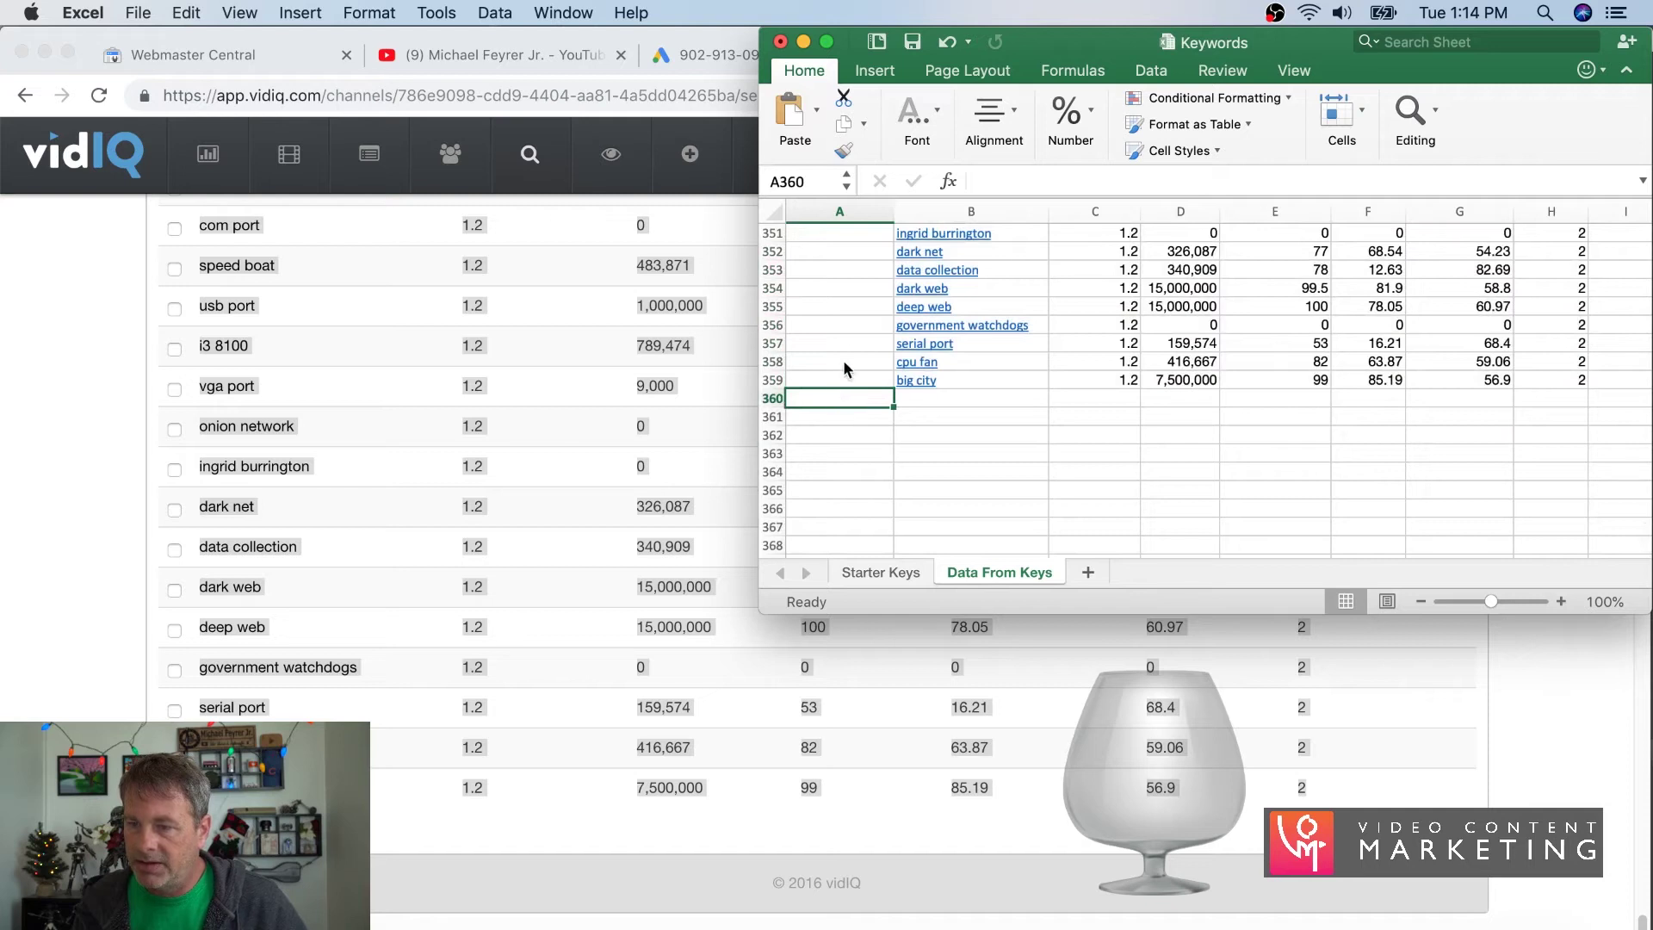
- Copy the Hard Drive keyword from cell A2 of the Starter Keys sheet
{"action": "left_click", "coordinate": [873, 572]}
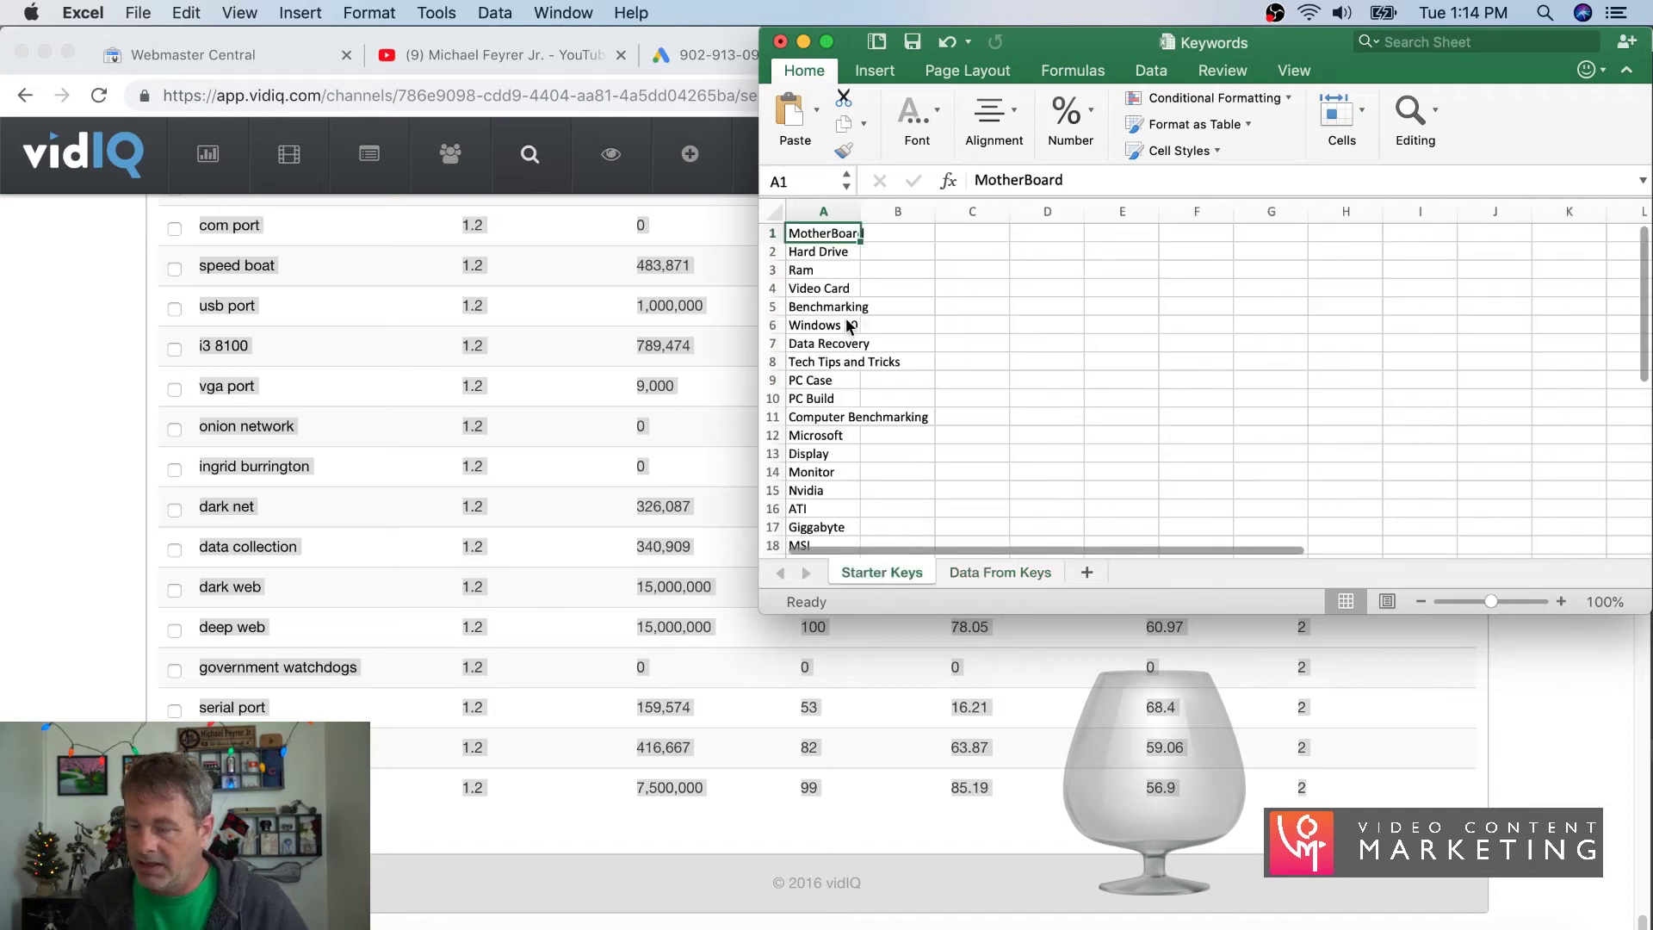
{"action": "key", "text": "Down"}
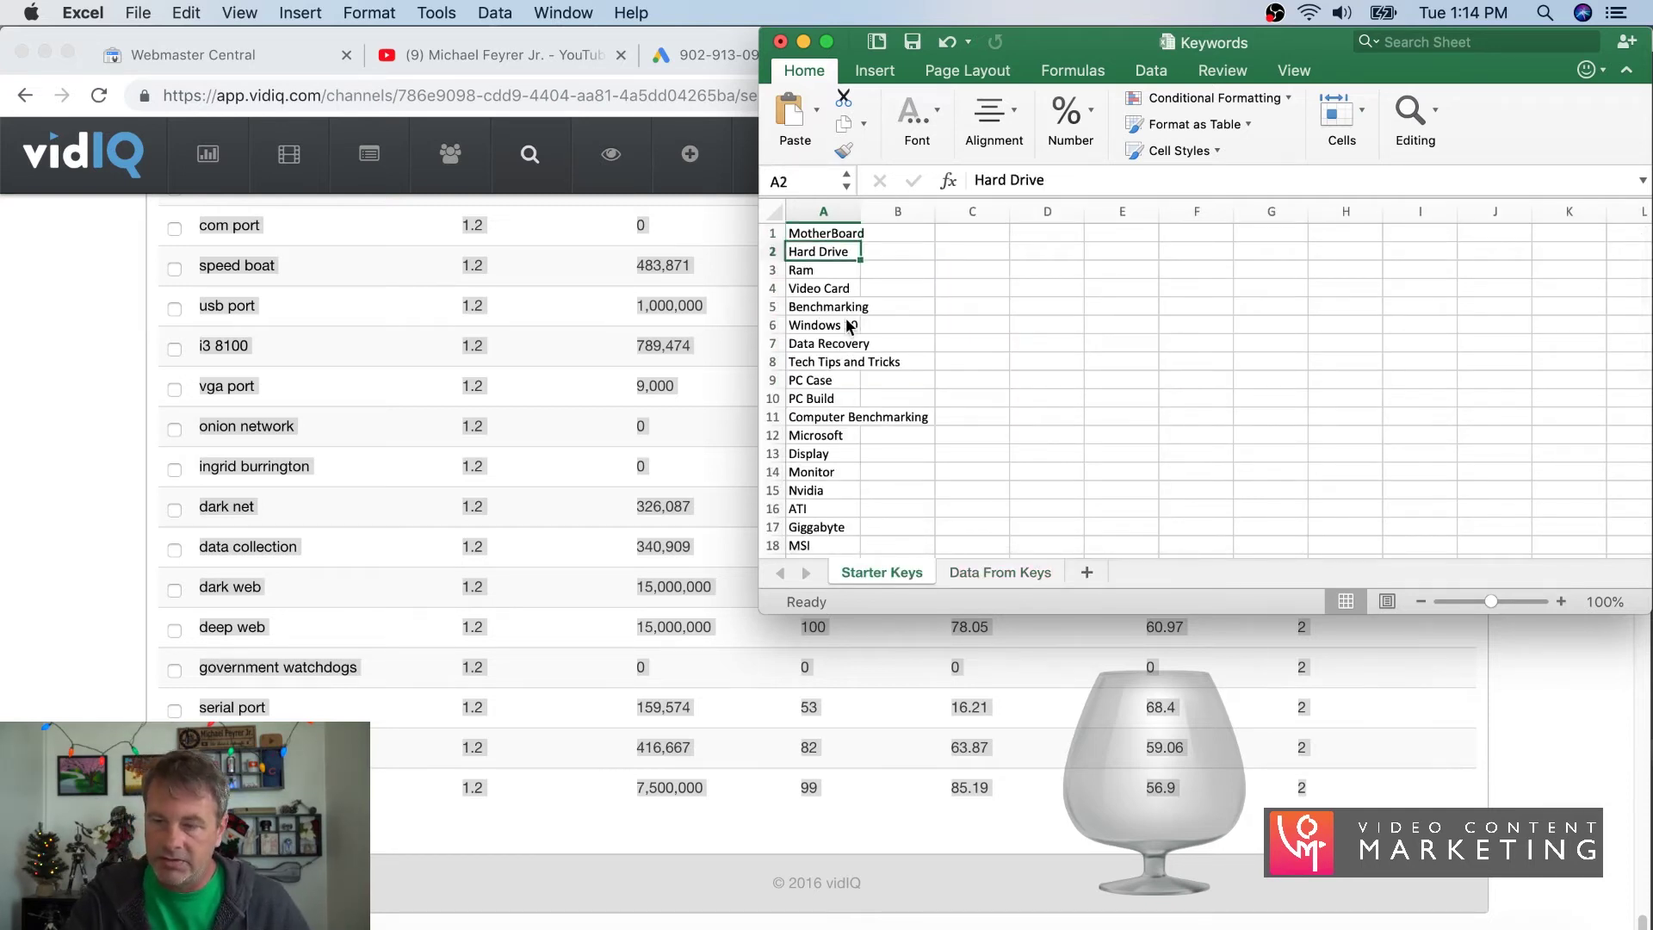
{"action": "key", "text": "super+c"}
- Switch back to vidIQ in Chrome and replace the MotherBoard search with a search for "Hard Drive"
{"action": "left_click", "coordinate": [54, 343]}
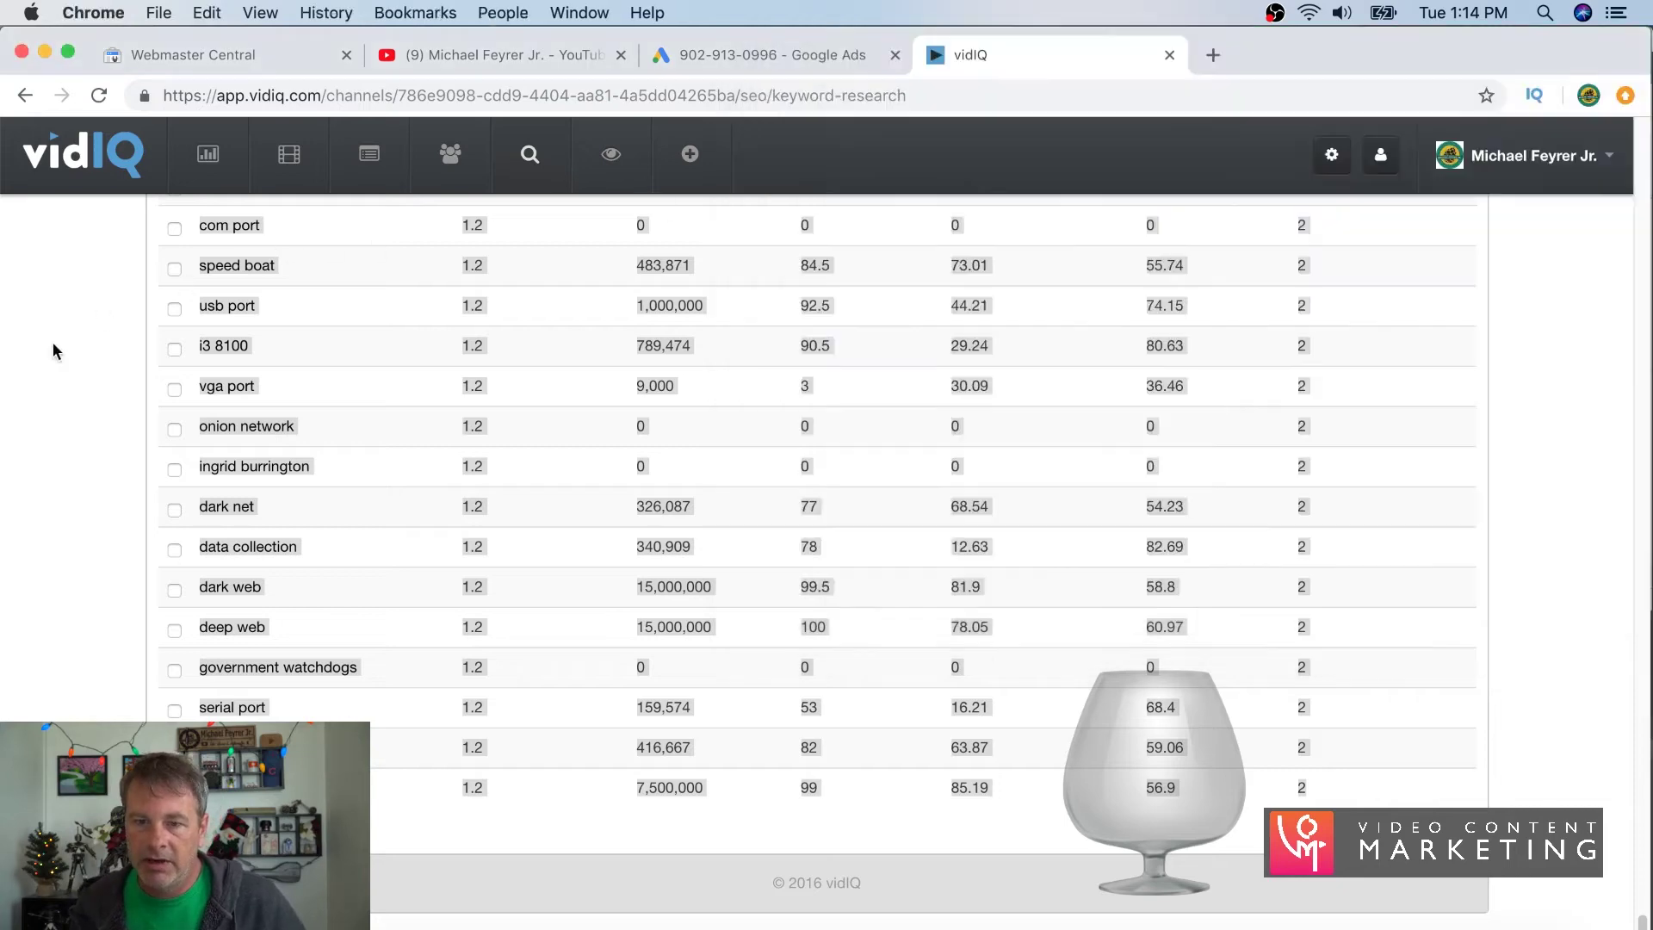
{"action": "scroll", "coordinate": [649, 394], "scroll_direction": "up", "scroll_amount": 10}
{"action": "scroll", "coordinate": [649, 393], "scroll_direction": "up", "scroll_amount": 15}
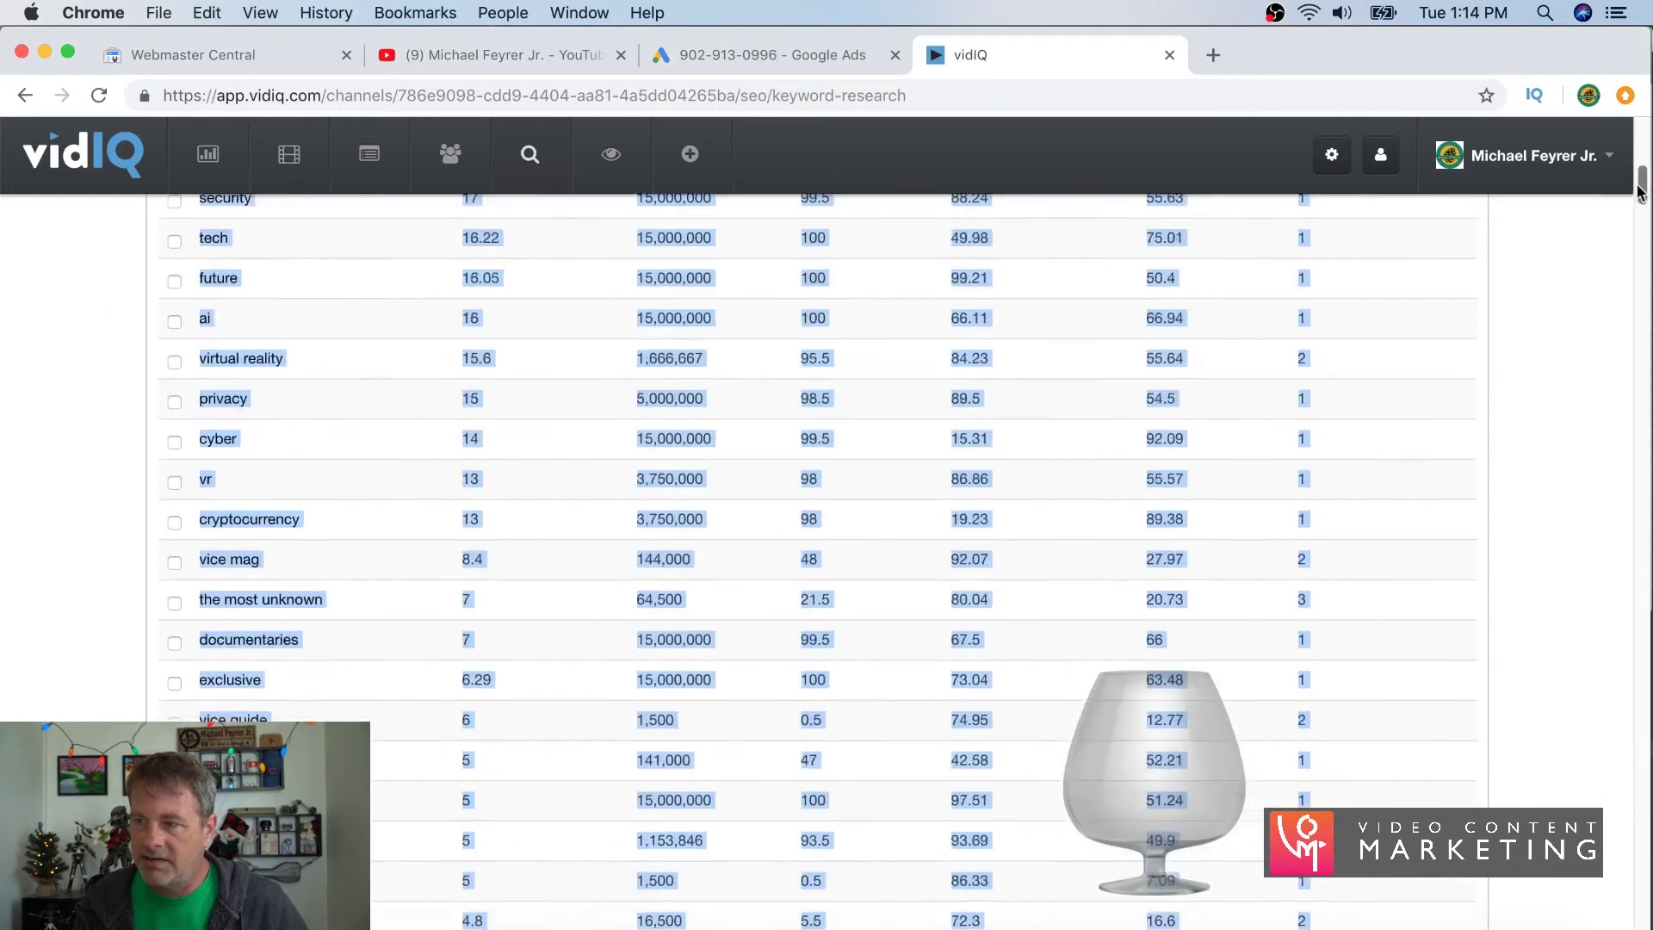
{"action": "left_click", "coordinate": [517, 418]}
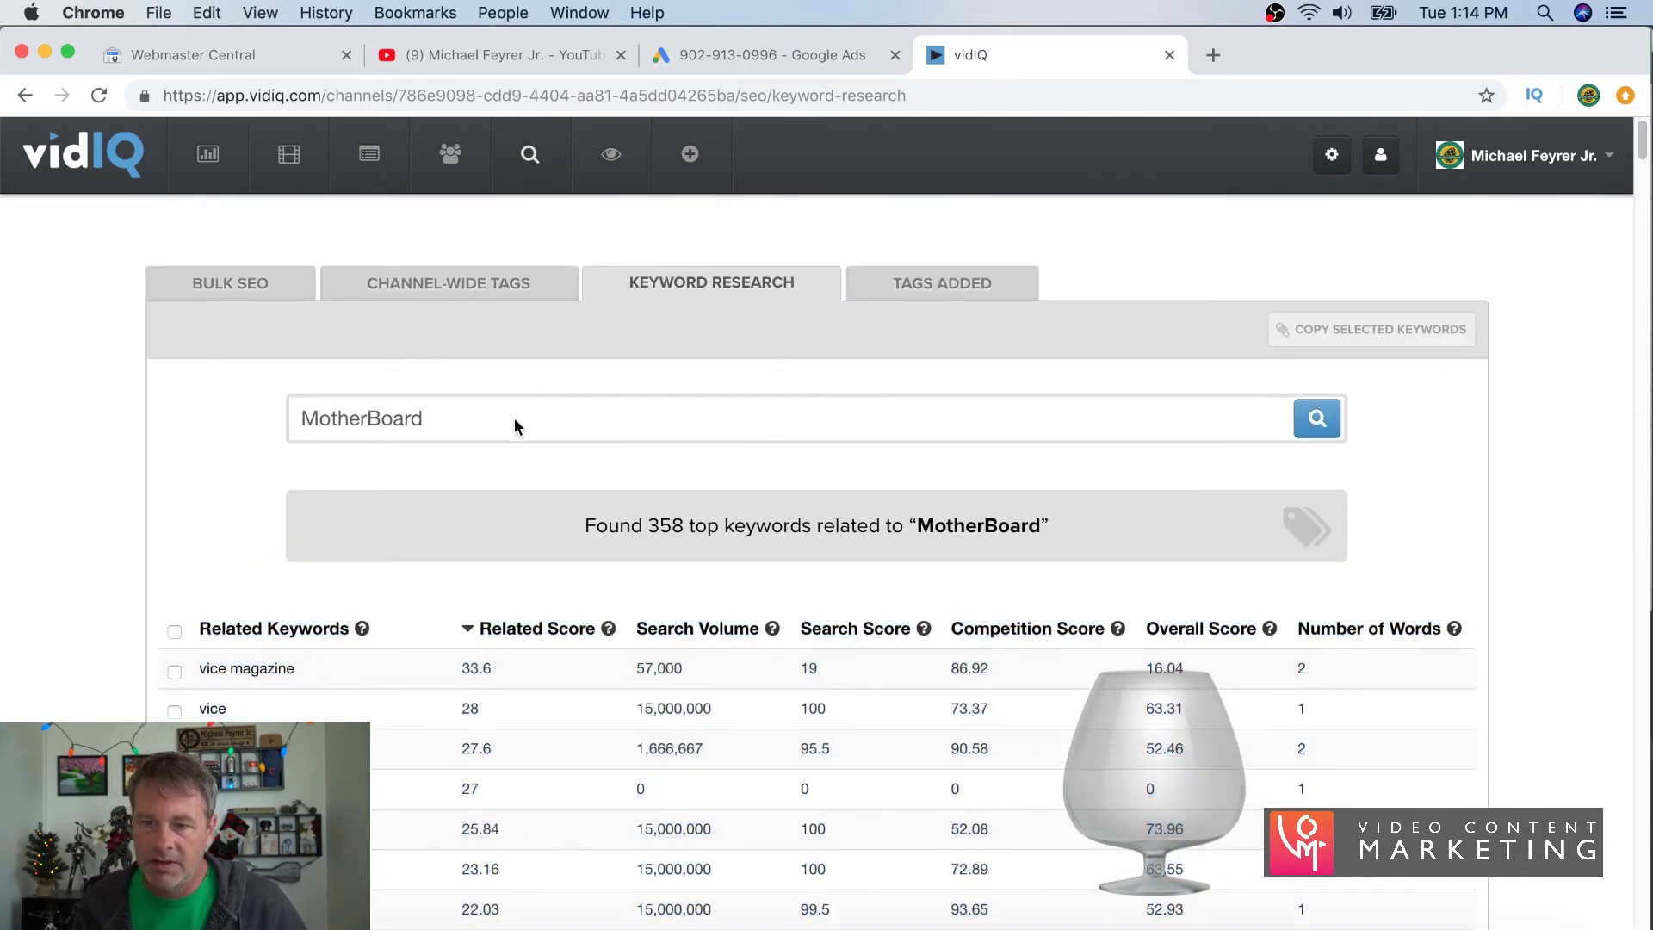
{"action": "key", "text": "super+a"}
{"action": "key", "text": "super+c"}
{"action": "key", "text": "super+v"}
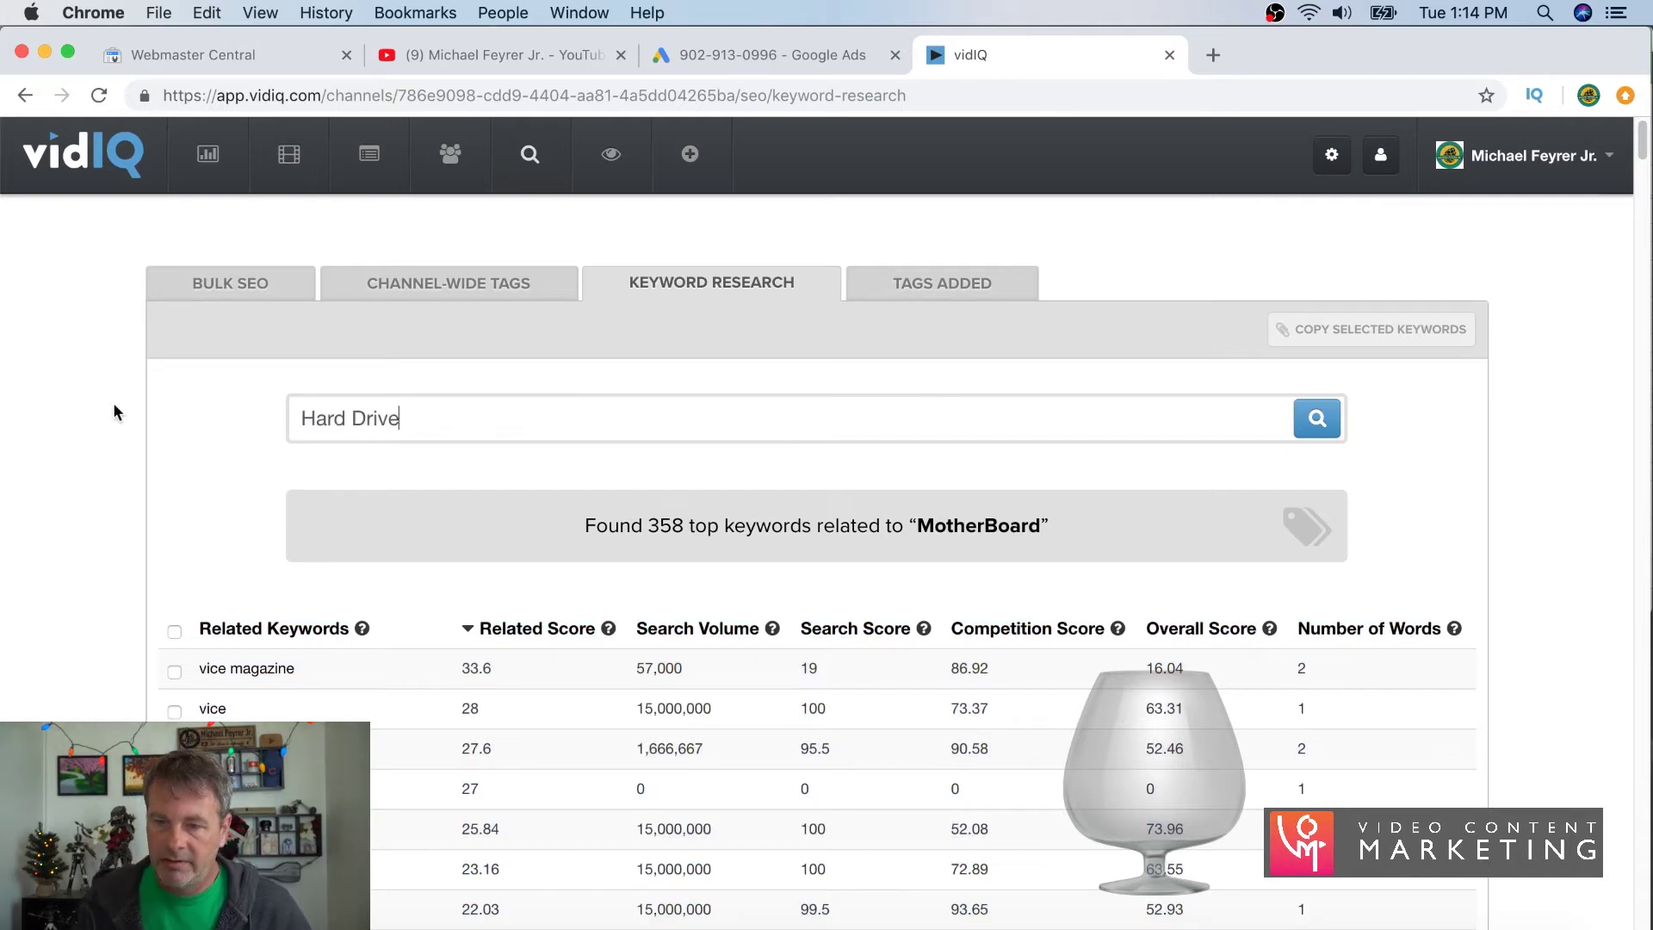
{"action": "left_click", "coordinate": [1304, 422]}
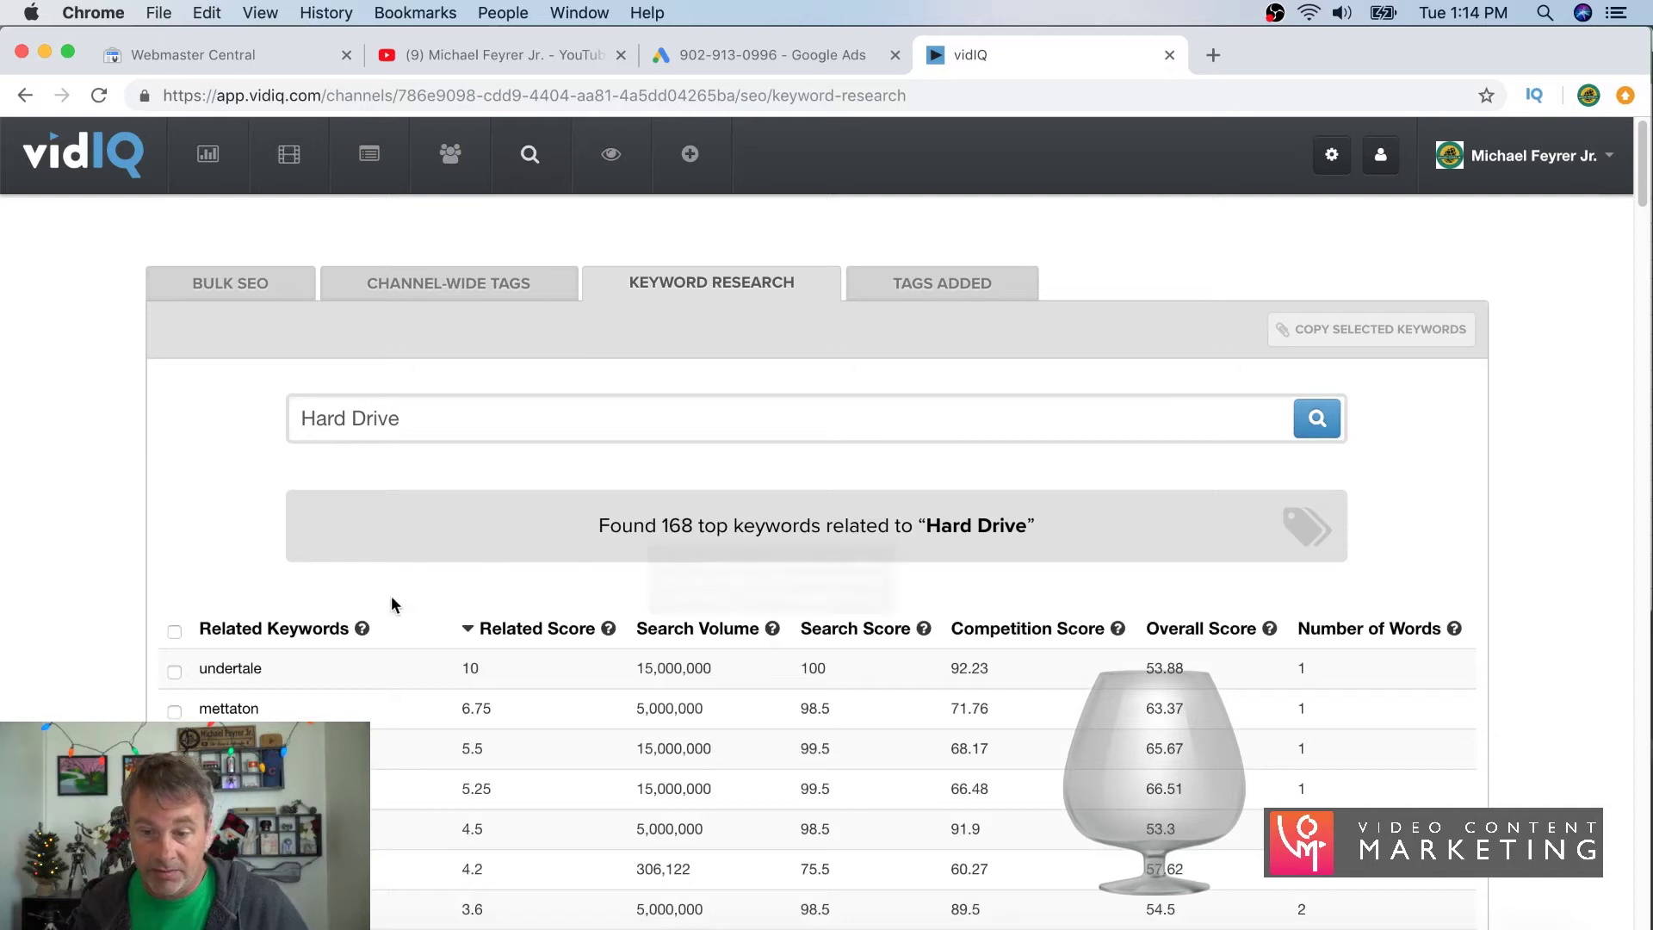
- Copy all Hard Drive keyword rows without the header and paste them into Excel's Data From Keys sheet at cell A360
{"action": "left_click_drag", "start_coordinate": [151, 654], "coordinate": [861, 925]}
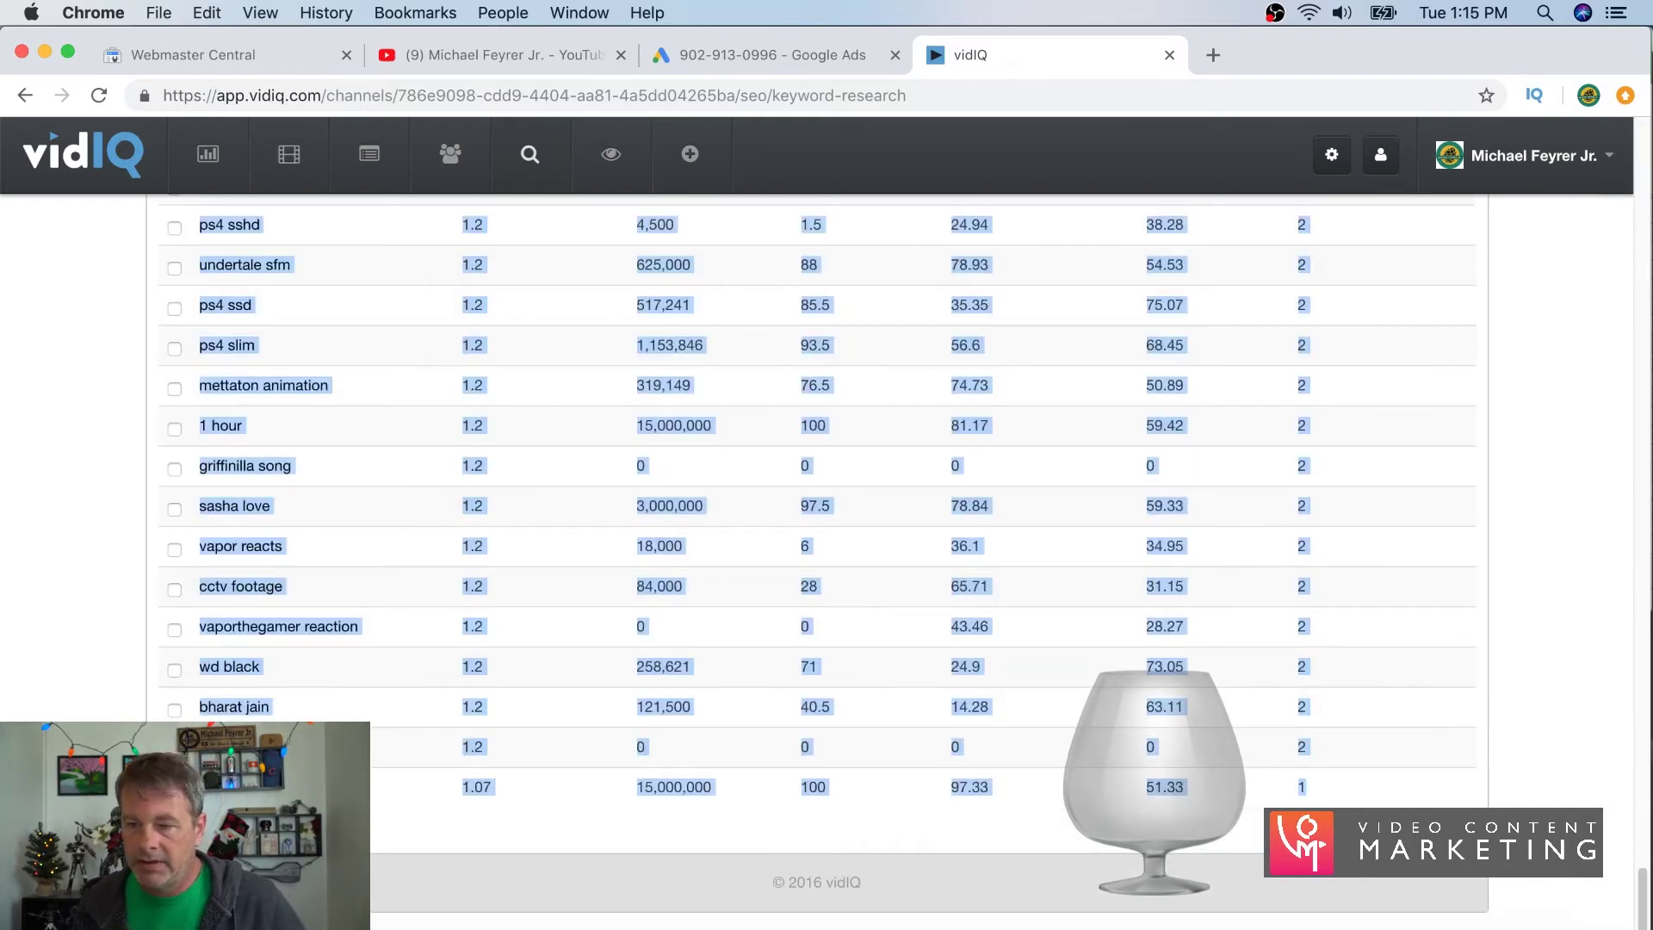
{"action": "left_click", "coordinate": [1080, 926]}
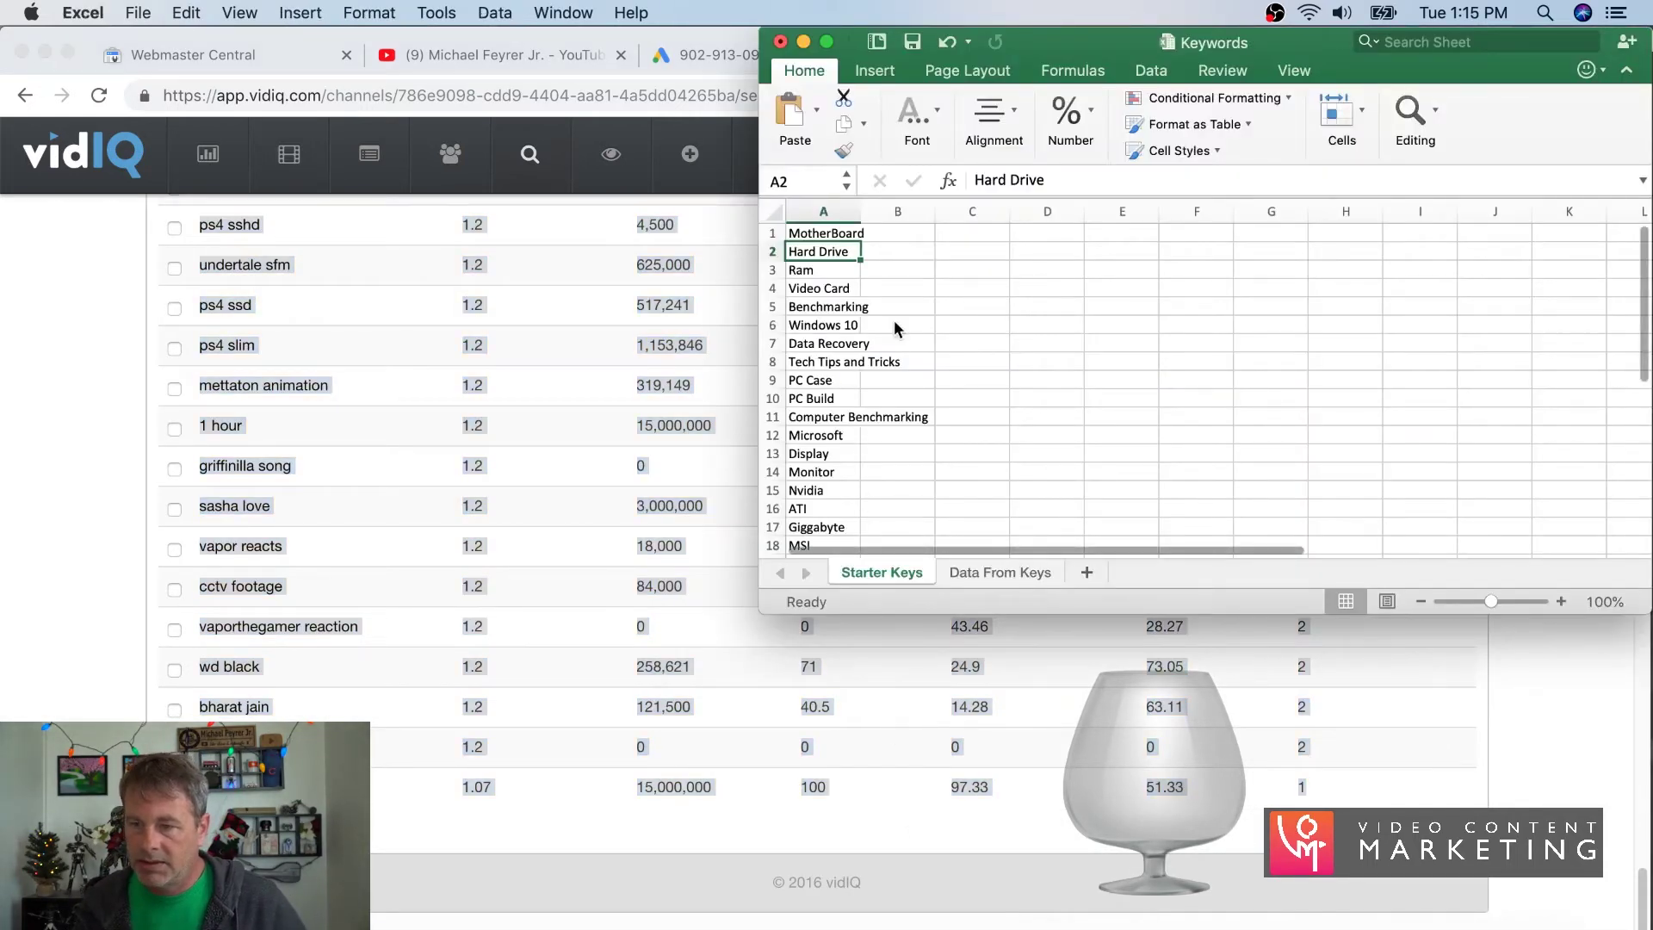
{"action": "left_click", "coordinate": [1000, 572]}
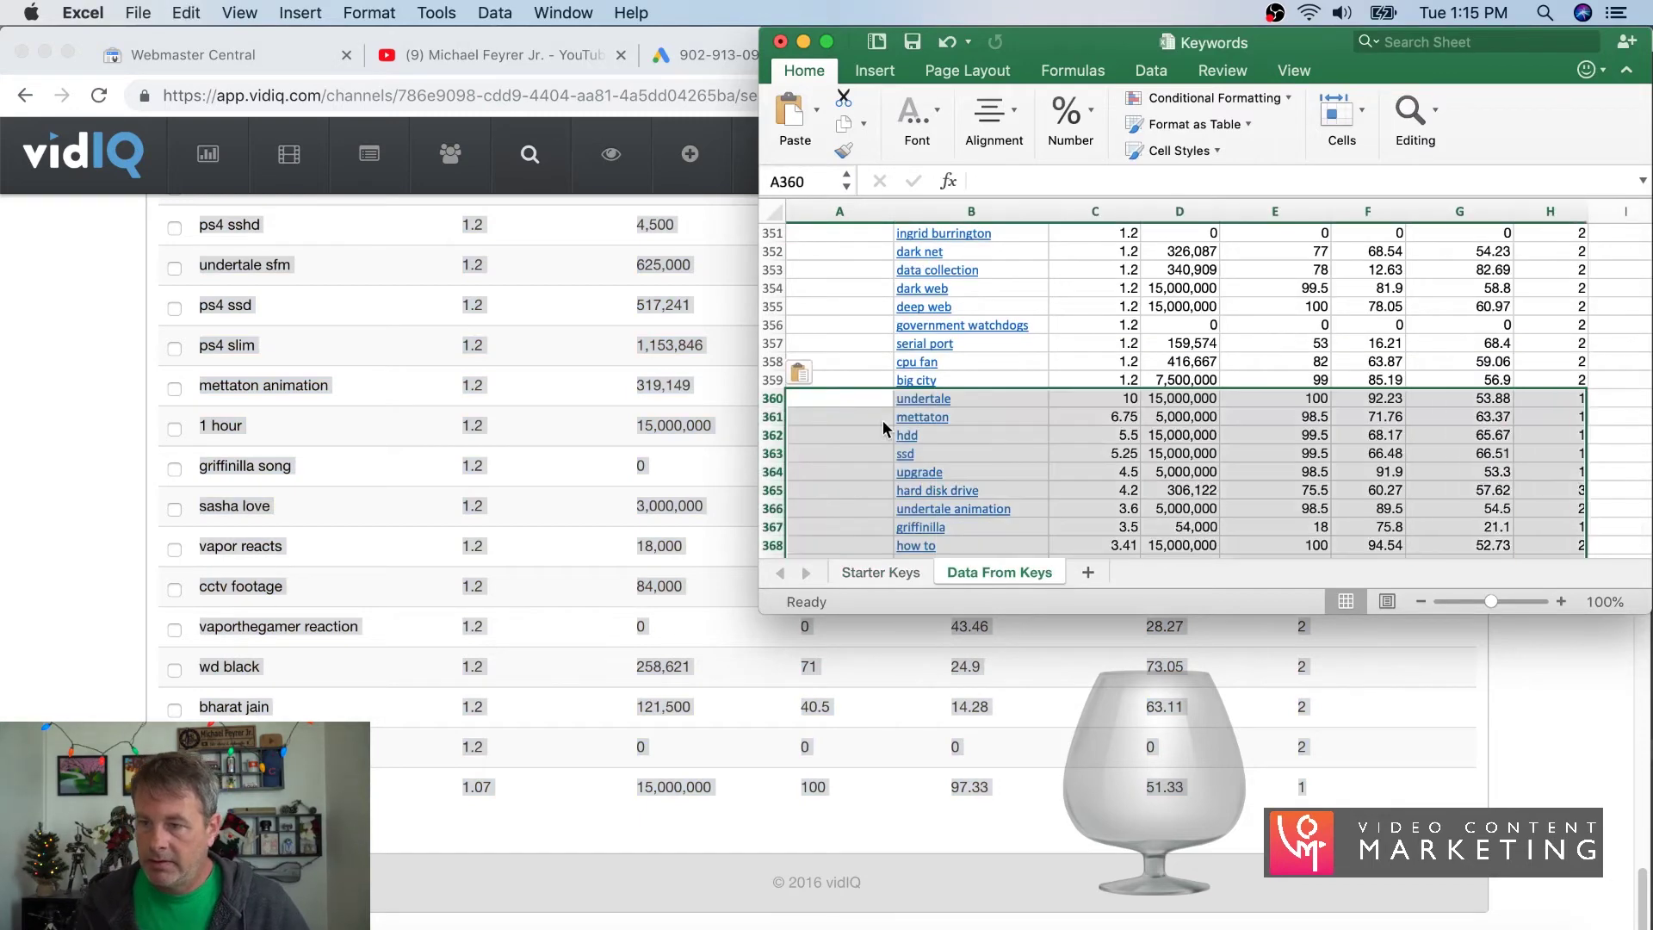
{"action": "key", "text": "super+v"}
{"action": "scroll", "coordinate": [900, 433], "scroll_direction": "down", "scroll_amount": 13}
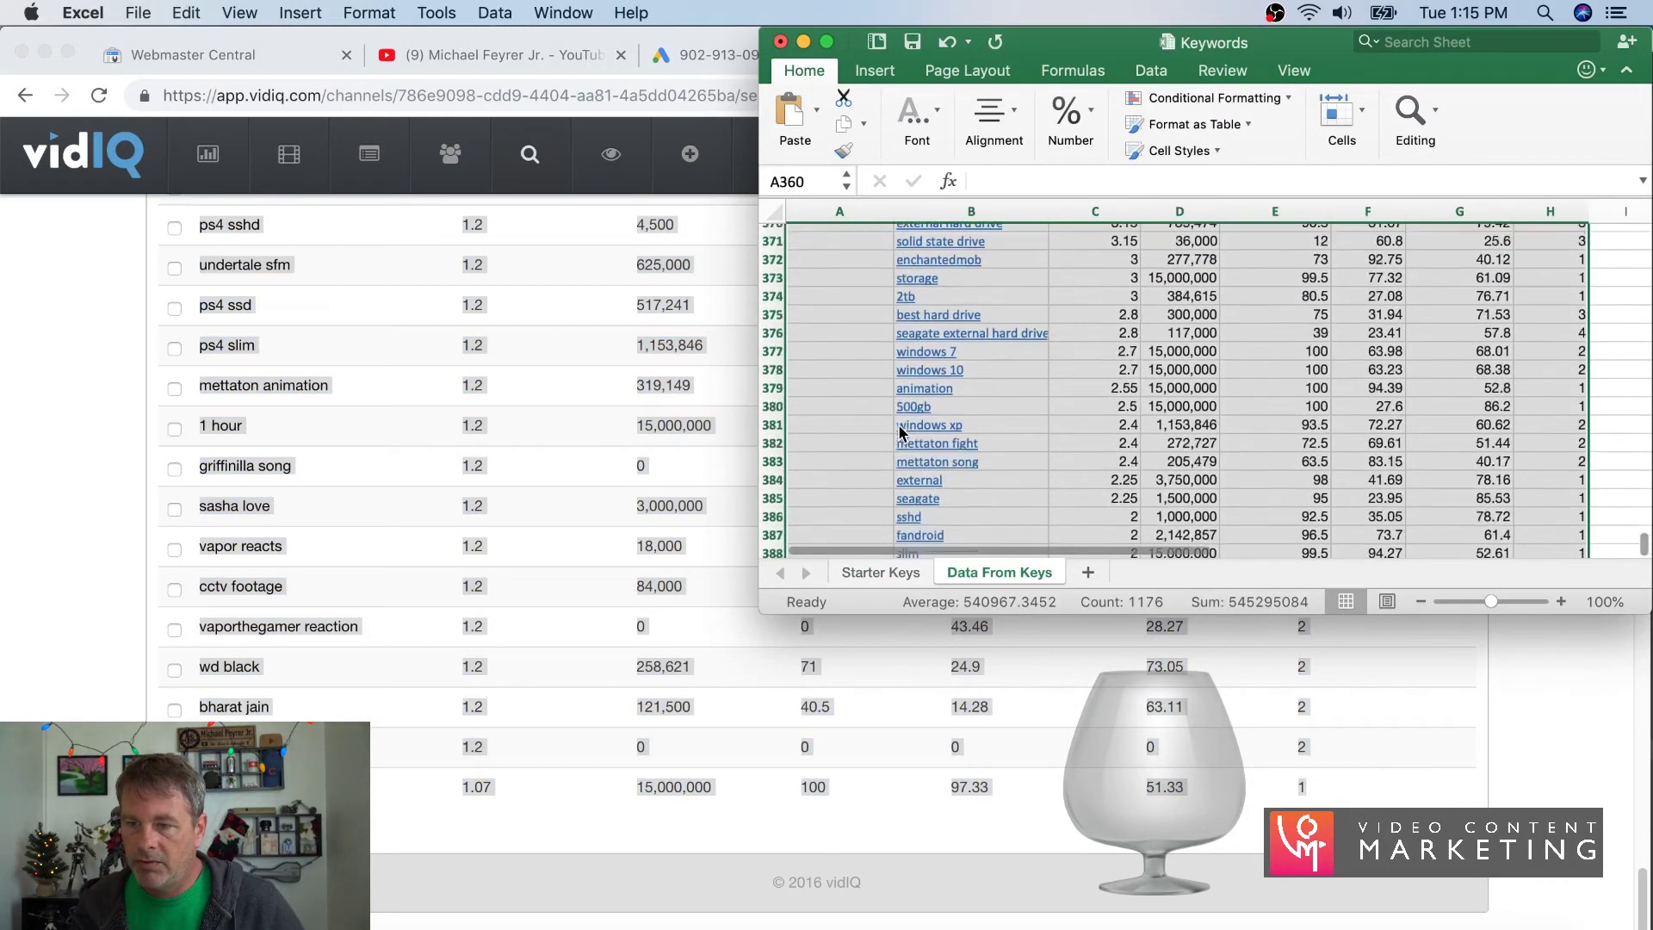
{"action": "scroll", "coordinate": [897, 426], "scroll_direction": "down", "scroll_amount": 20}
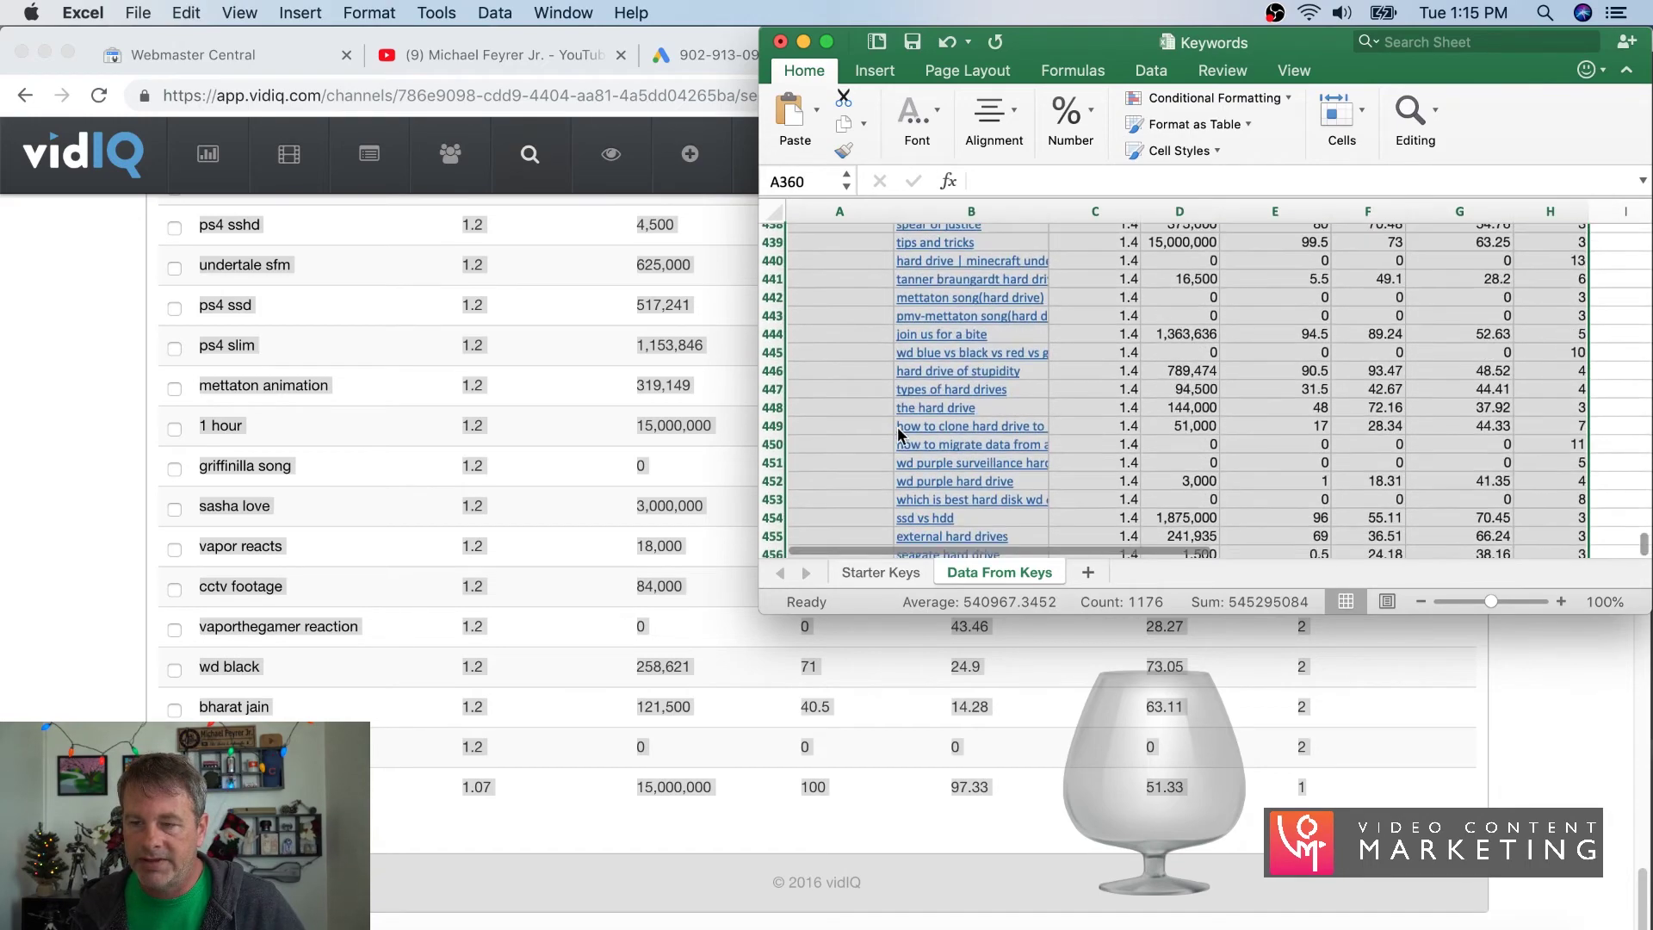
{"action": "scroll", "coordinate": [897, 428], "scroll_direction": "down", "scroll_amount": 18}
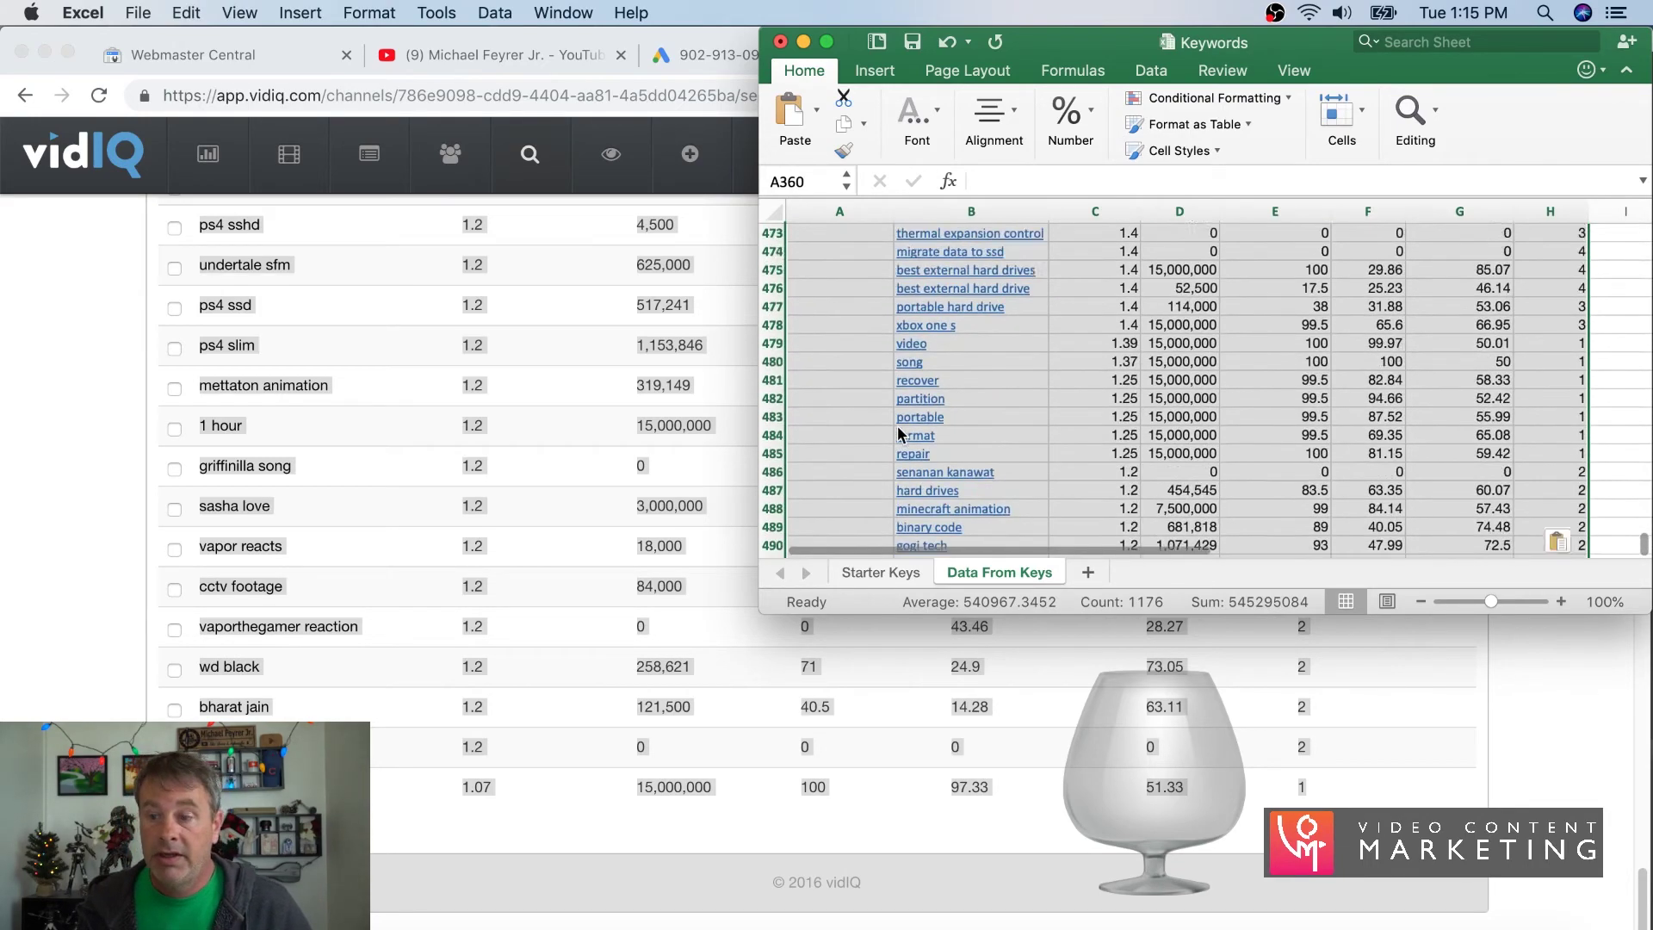
{"action": "scroll", "coordinate": [899, 431], "scroll_direction": "down", "scroll_amount": 5}
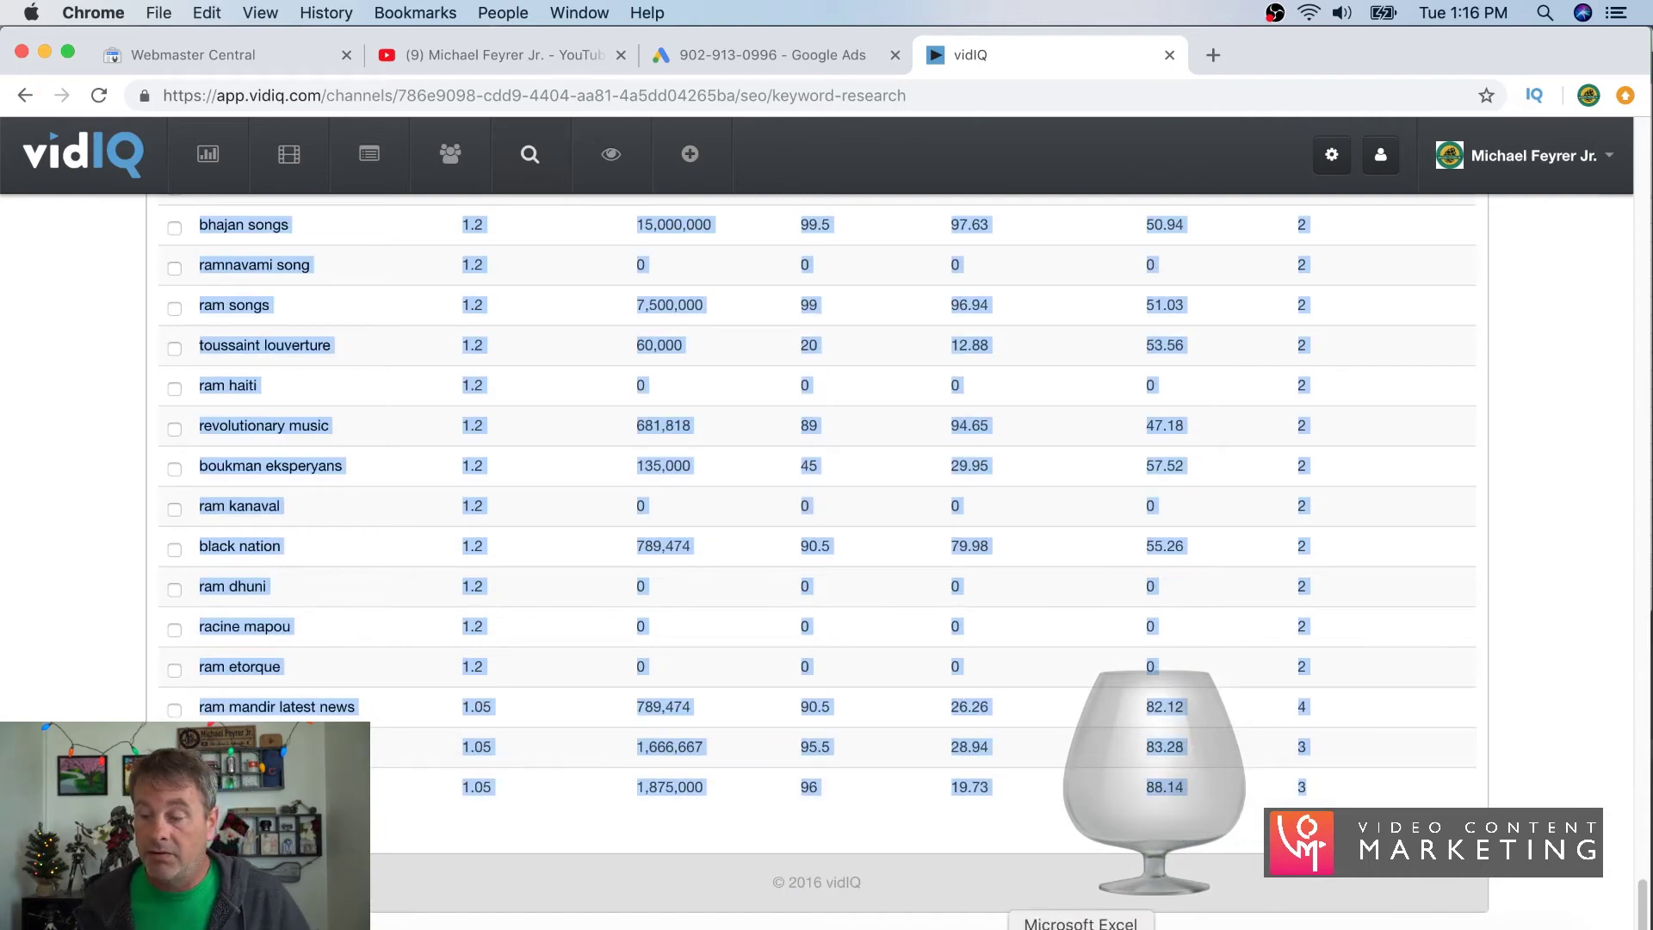
- Switch to Excel and paste the copied Ram keyword rows into the Data From Keys sheet at cell A528
{"action": "left_click", "coordinate": [1089, 926]}
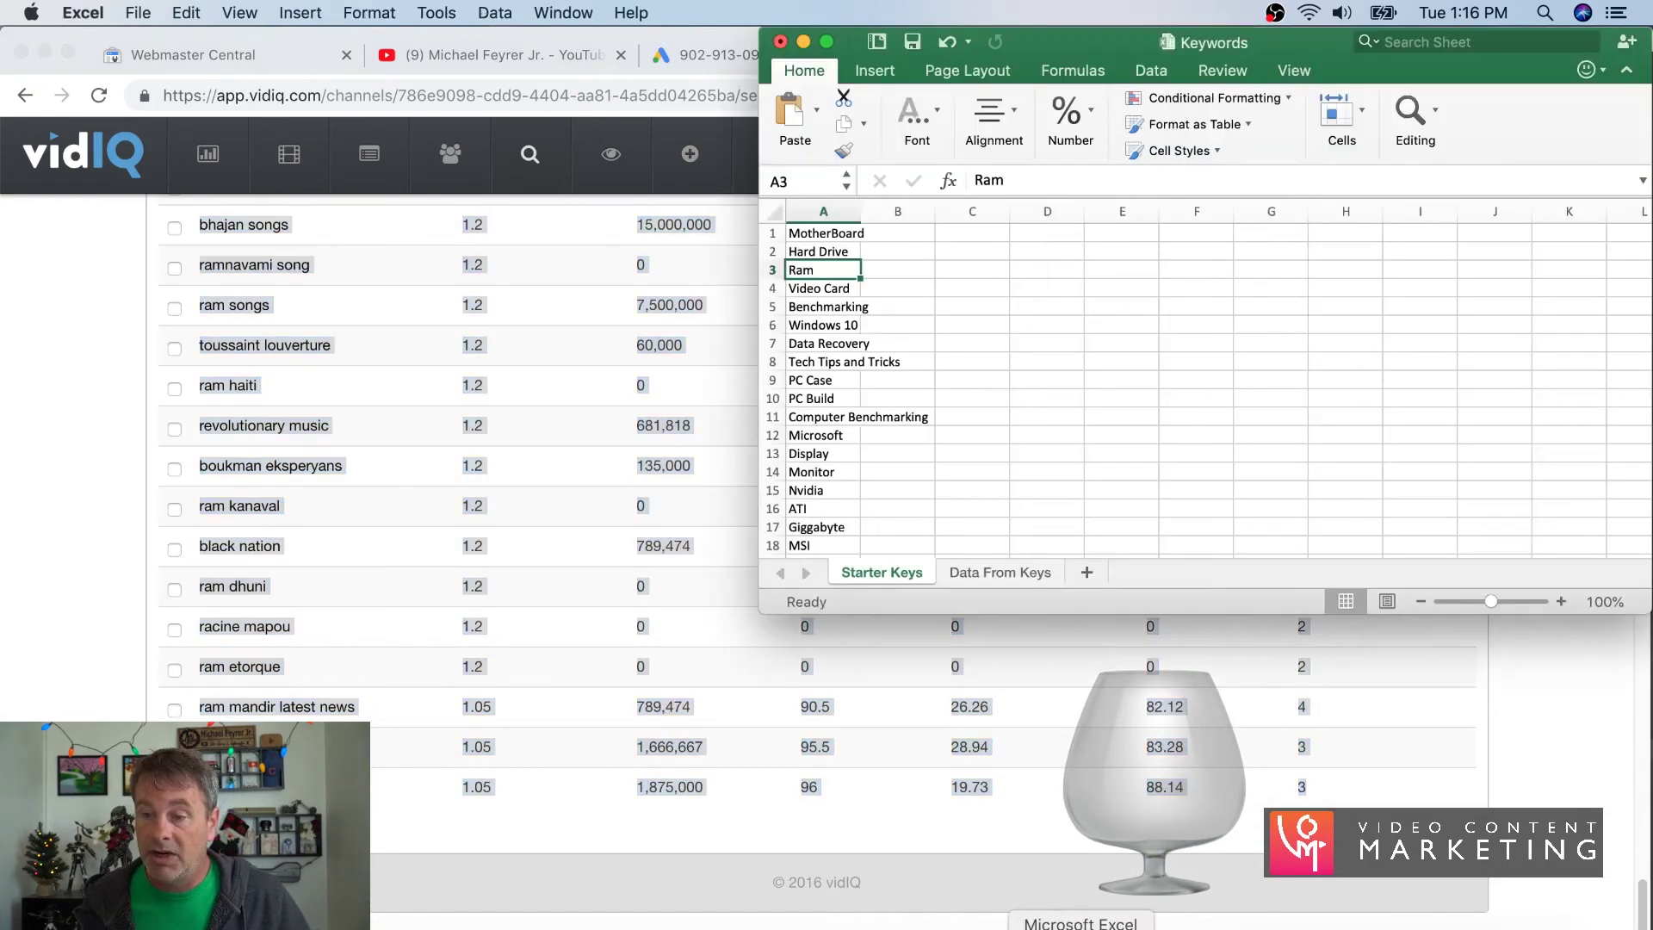
{"action": "left_click", "coordinate": [994, 570]}
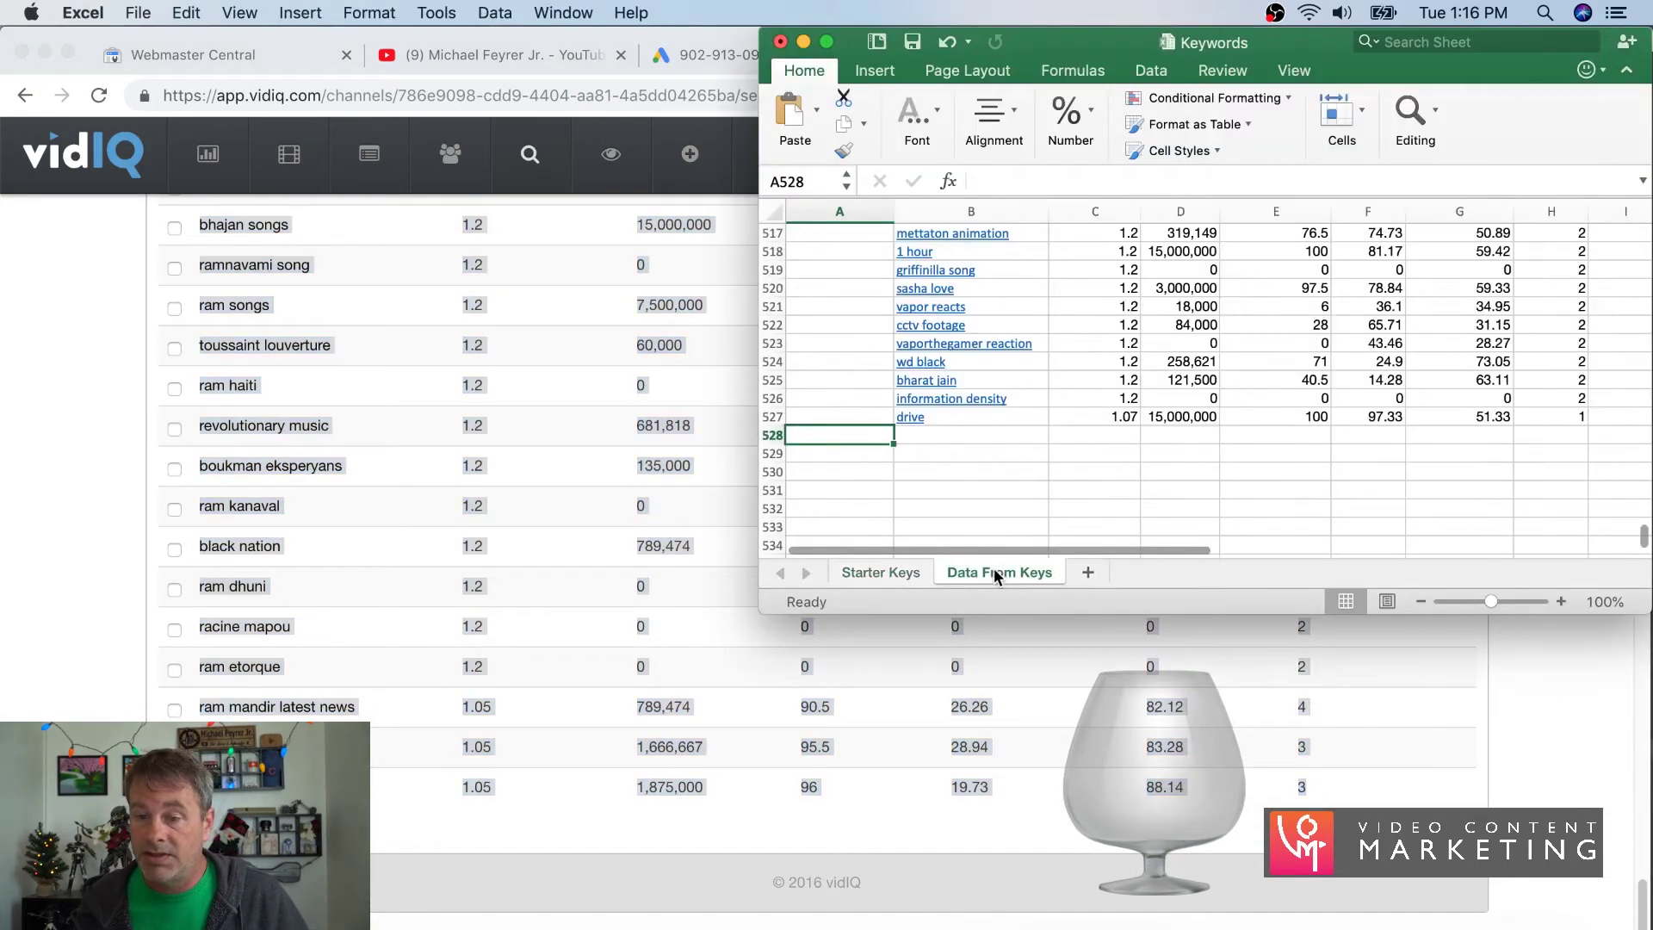
{"action": "right_click", "coordinate": [844, 433]}
{"action": "left_click", "coordinate": [894, 483]}
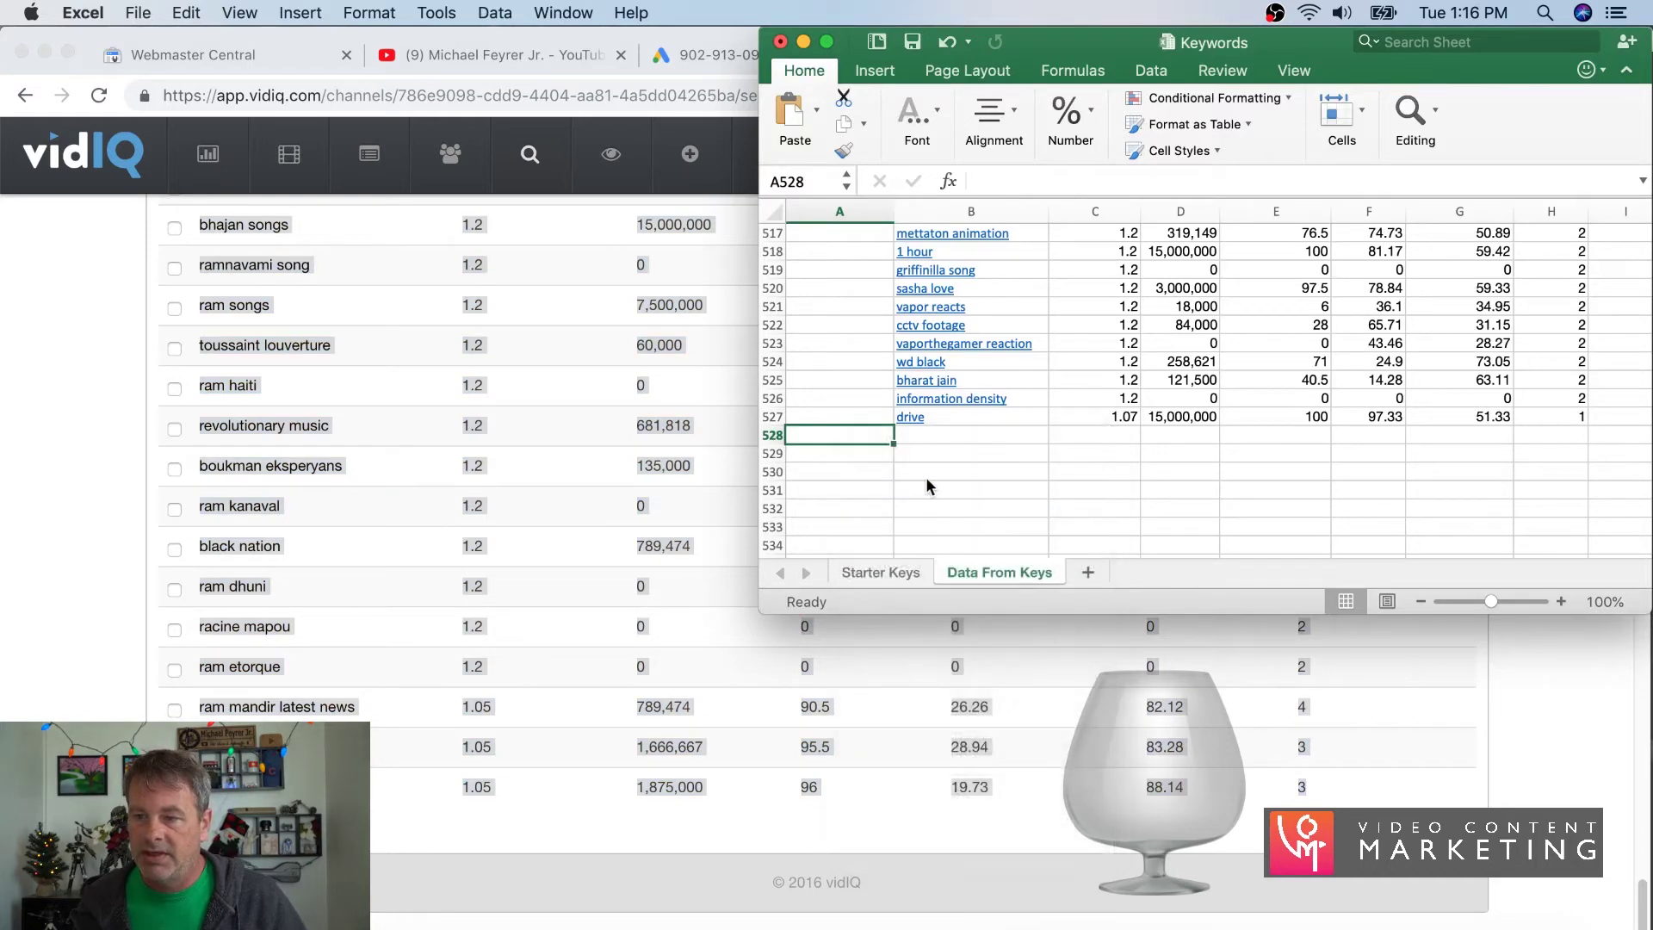
{"action": "scroll", "coordinate": [921, 454], "scroll_direction": "down", "scroll_amount": 5}
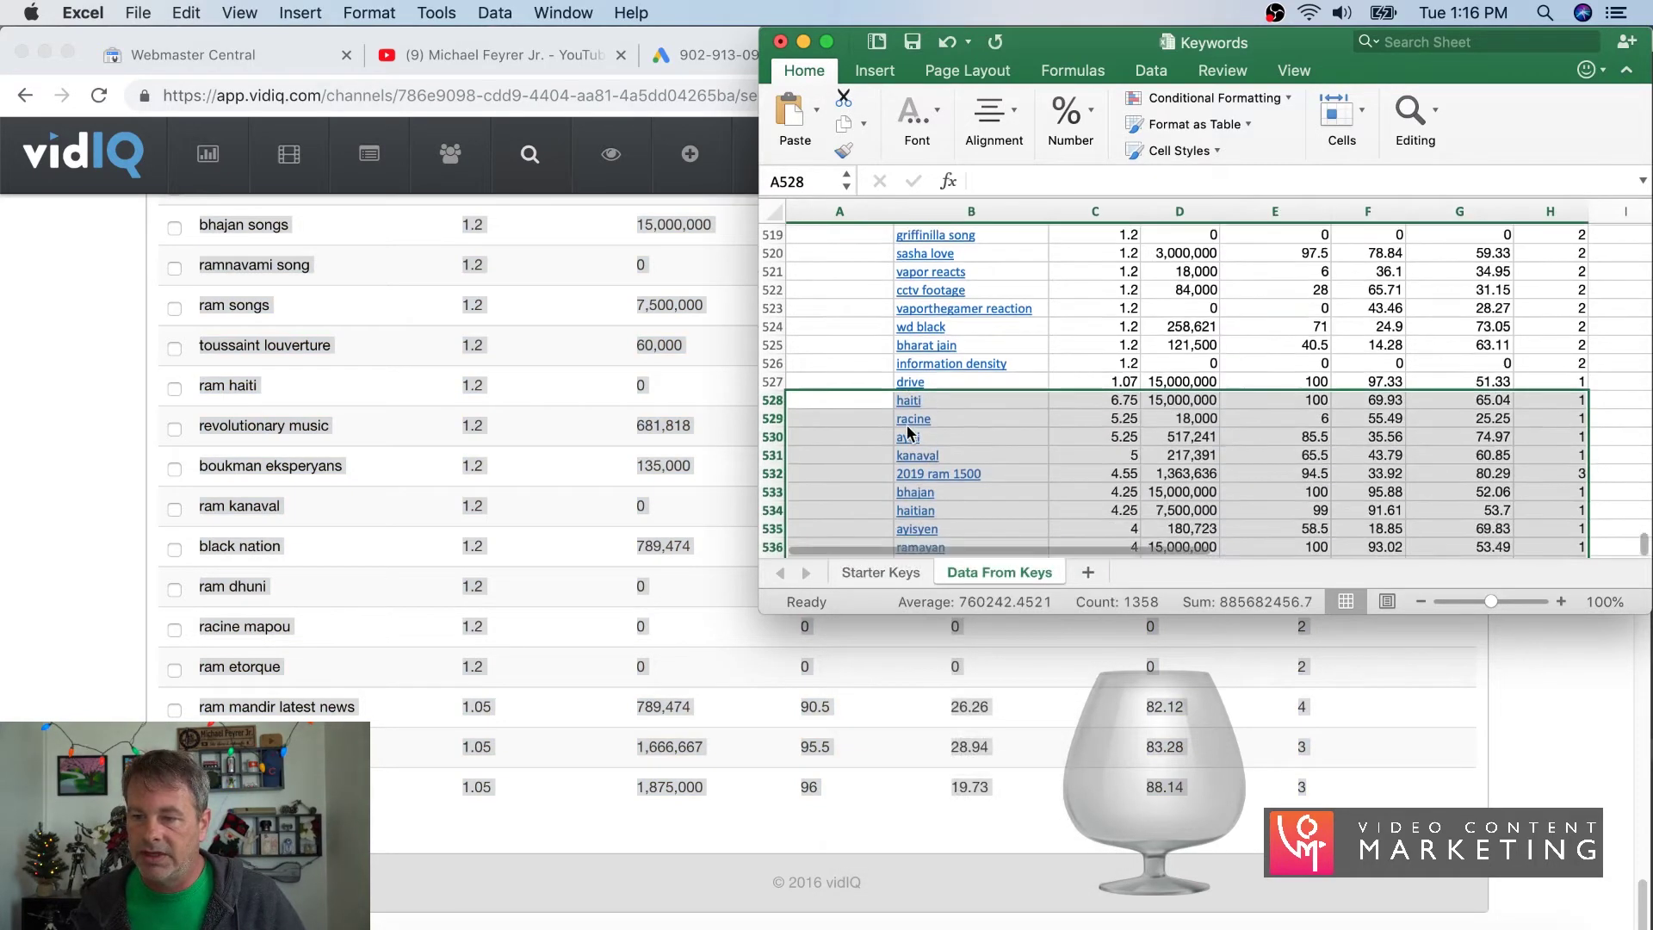
{"action": "scroll", "coordinate": [910, 431], "scroll_direction": "down", "scroll_amount": 10}
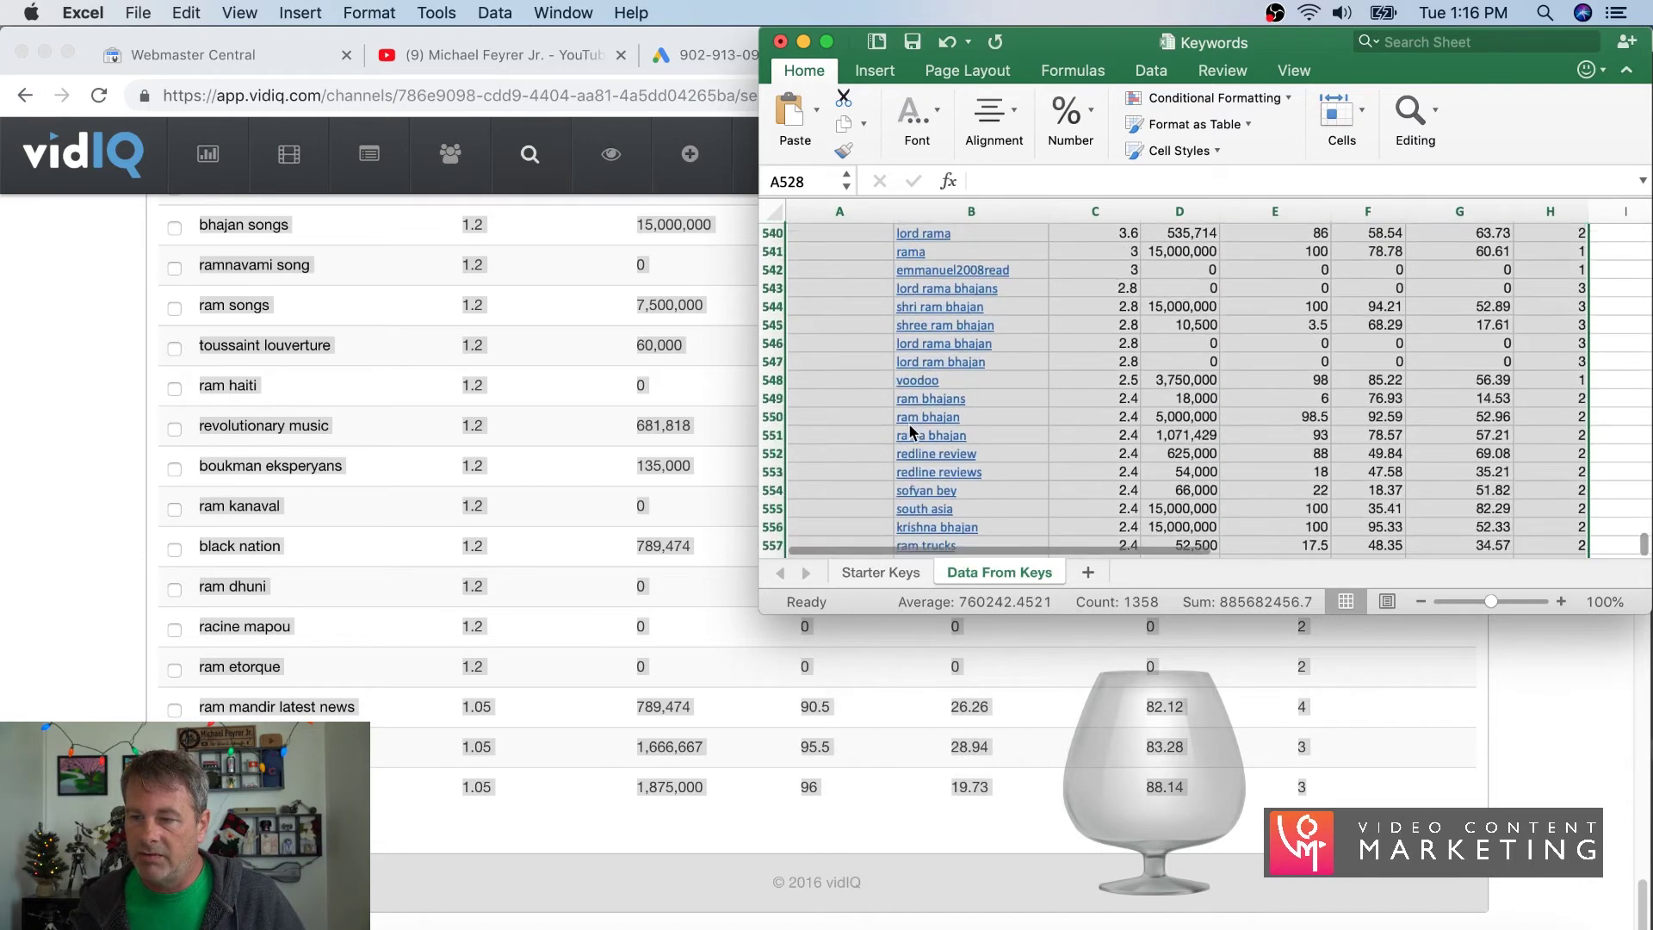
{"action": "scroll", "coordinate": [910, 431], "scroll_direction": "down", "scroll_amount": 20}
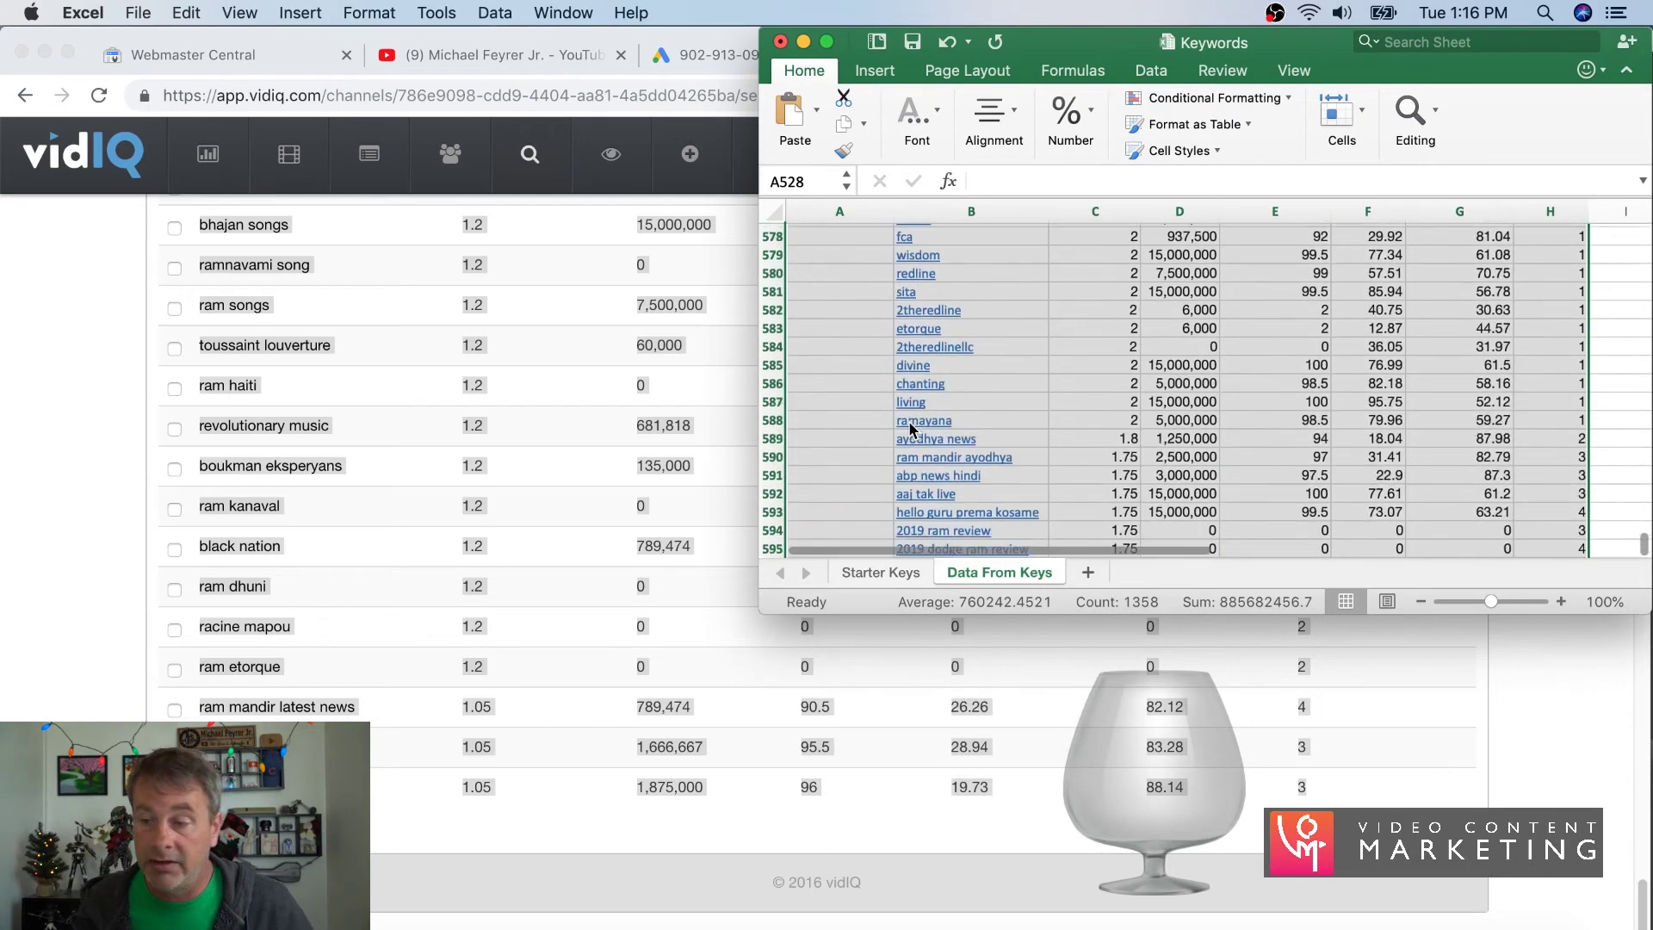
- Paste the copied Video Card keyword rows into the Data From Keys sheet at cell A722, directly below the Ram rows
{"action": "scroll", "coordinate": [908, 417], "scroll_direction": "down", "scroll_amount": 20}
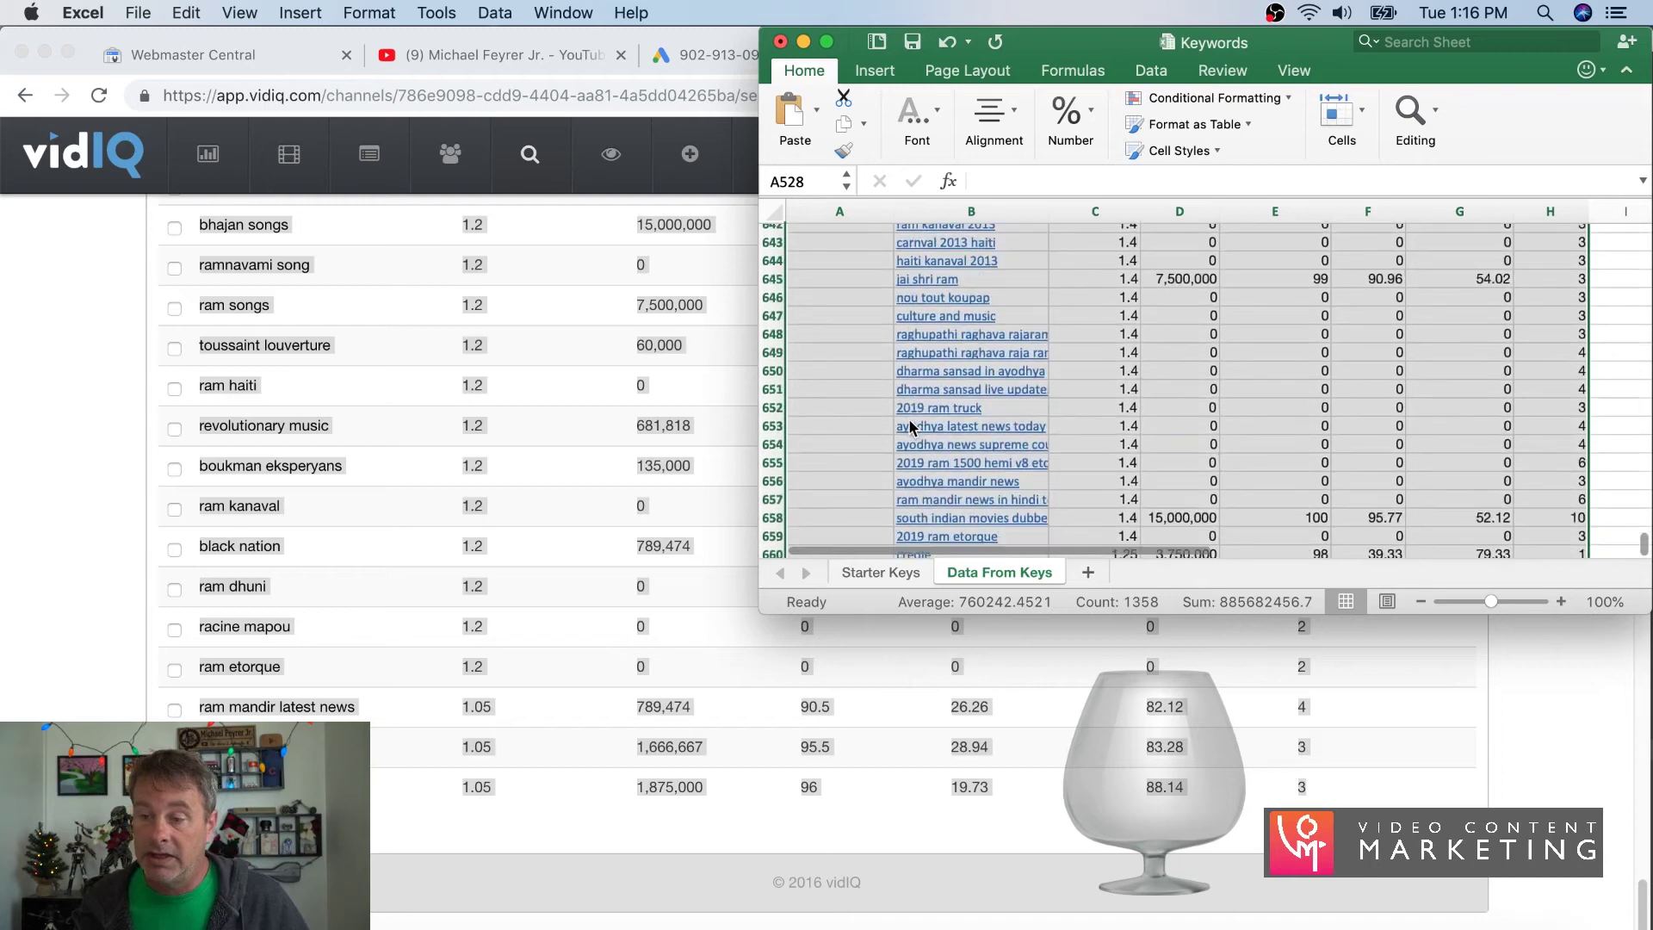
{"action": "scroll", "coordinate": [908, 416], "scroll_direction": "down", "scroll_amount": 8}
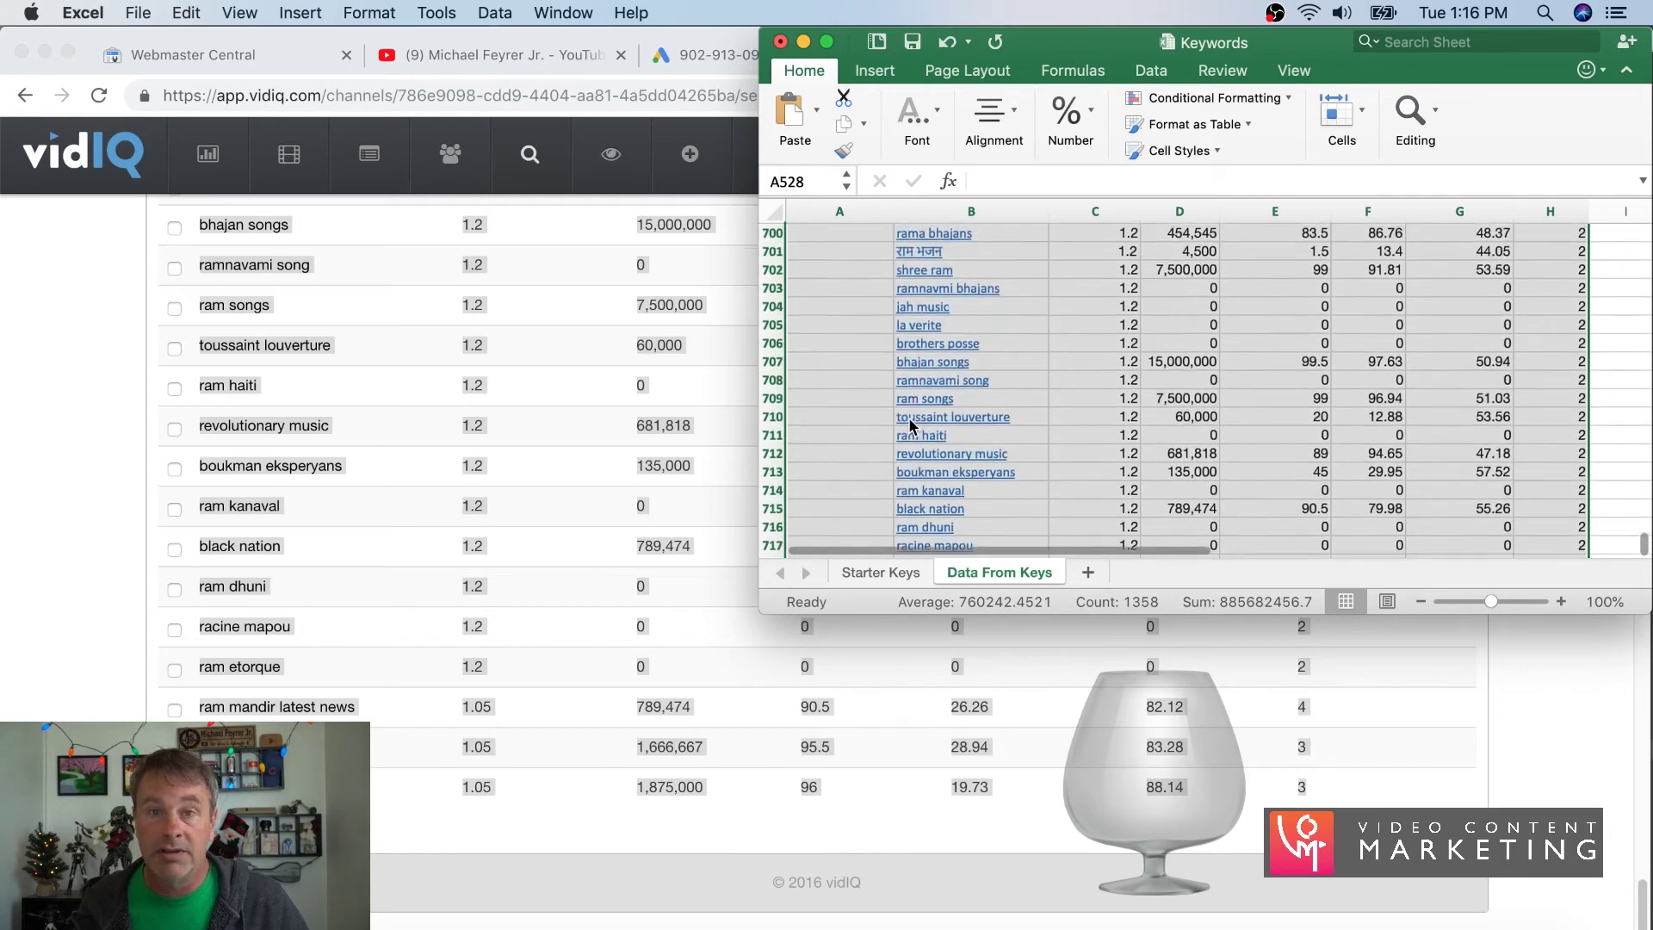
{"action": "left_click", "coordinate": [855, 399]}
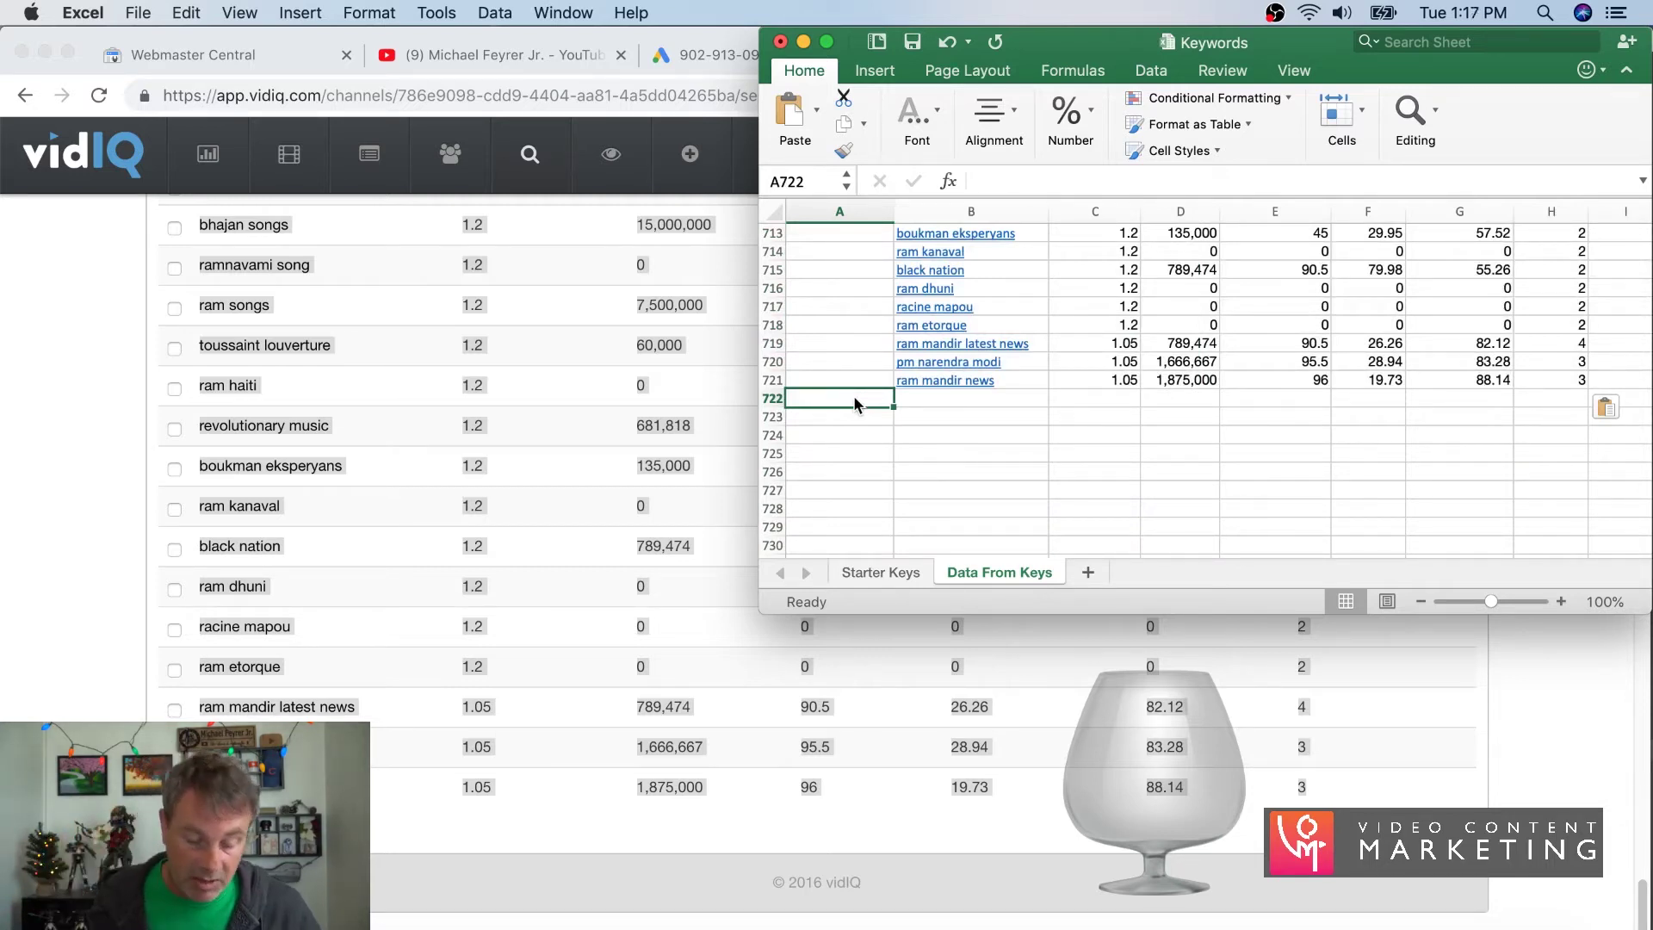
{"action": "key", "text": "super+v"}
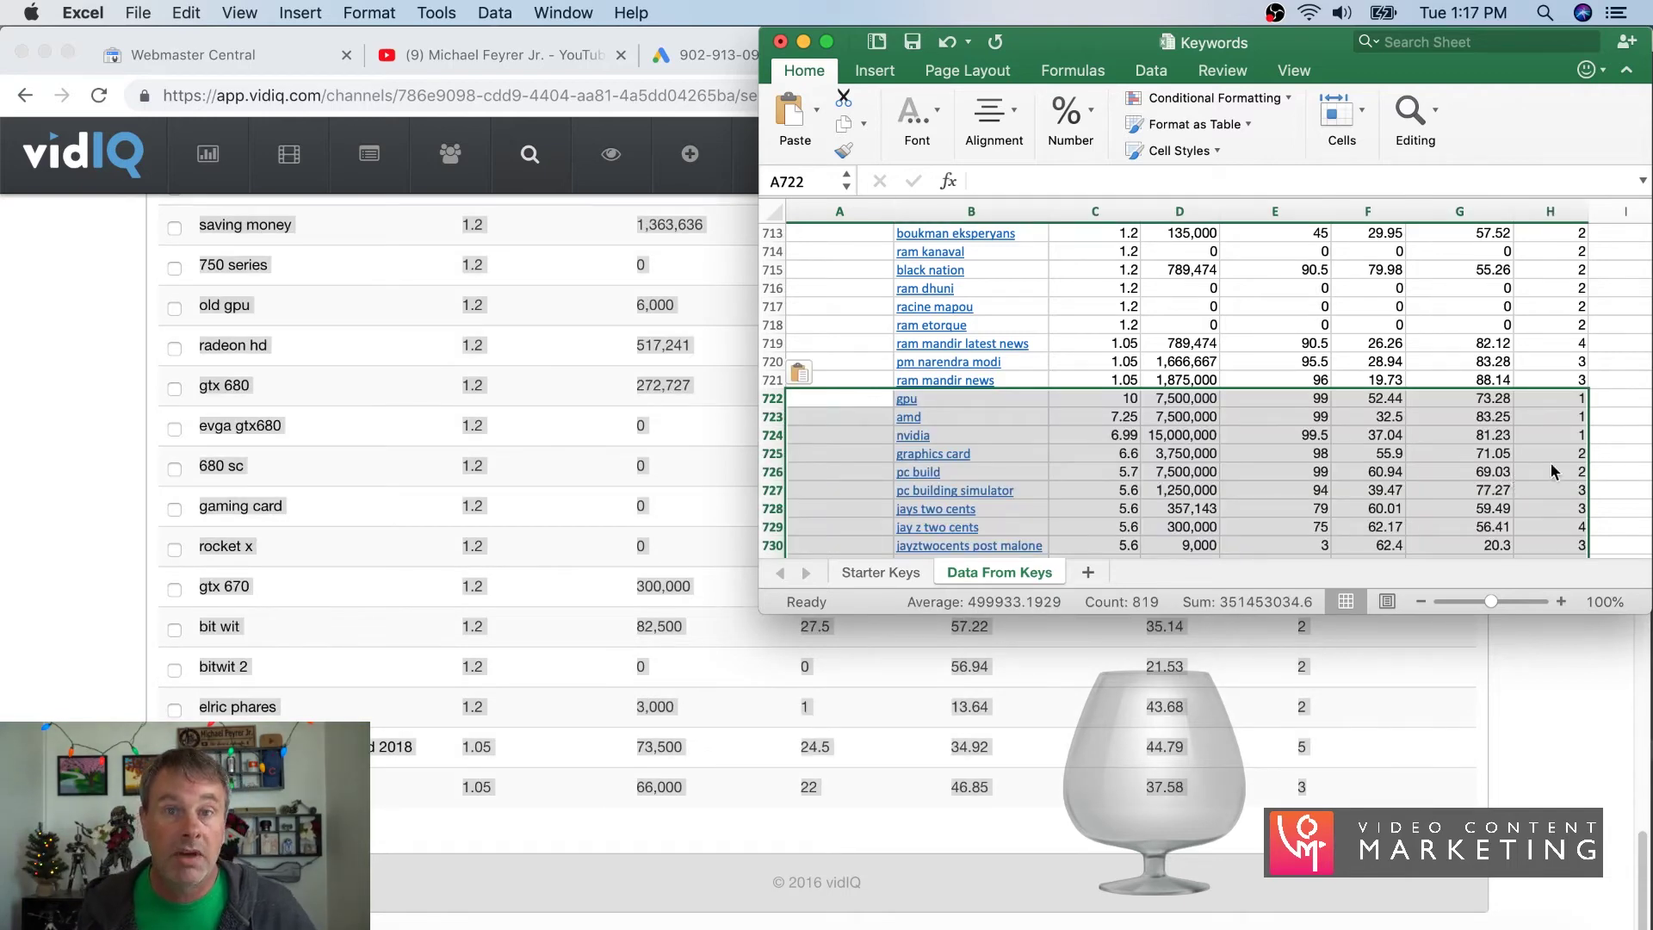
{"action": "scroll", "coordinate": [1624, 451], "scroll_direction": "down", "scroll_amount": 3}
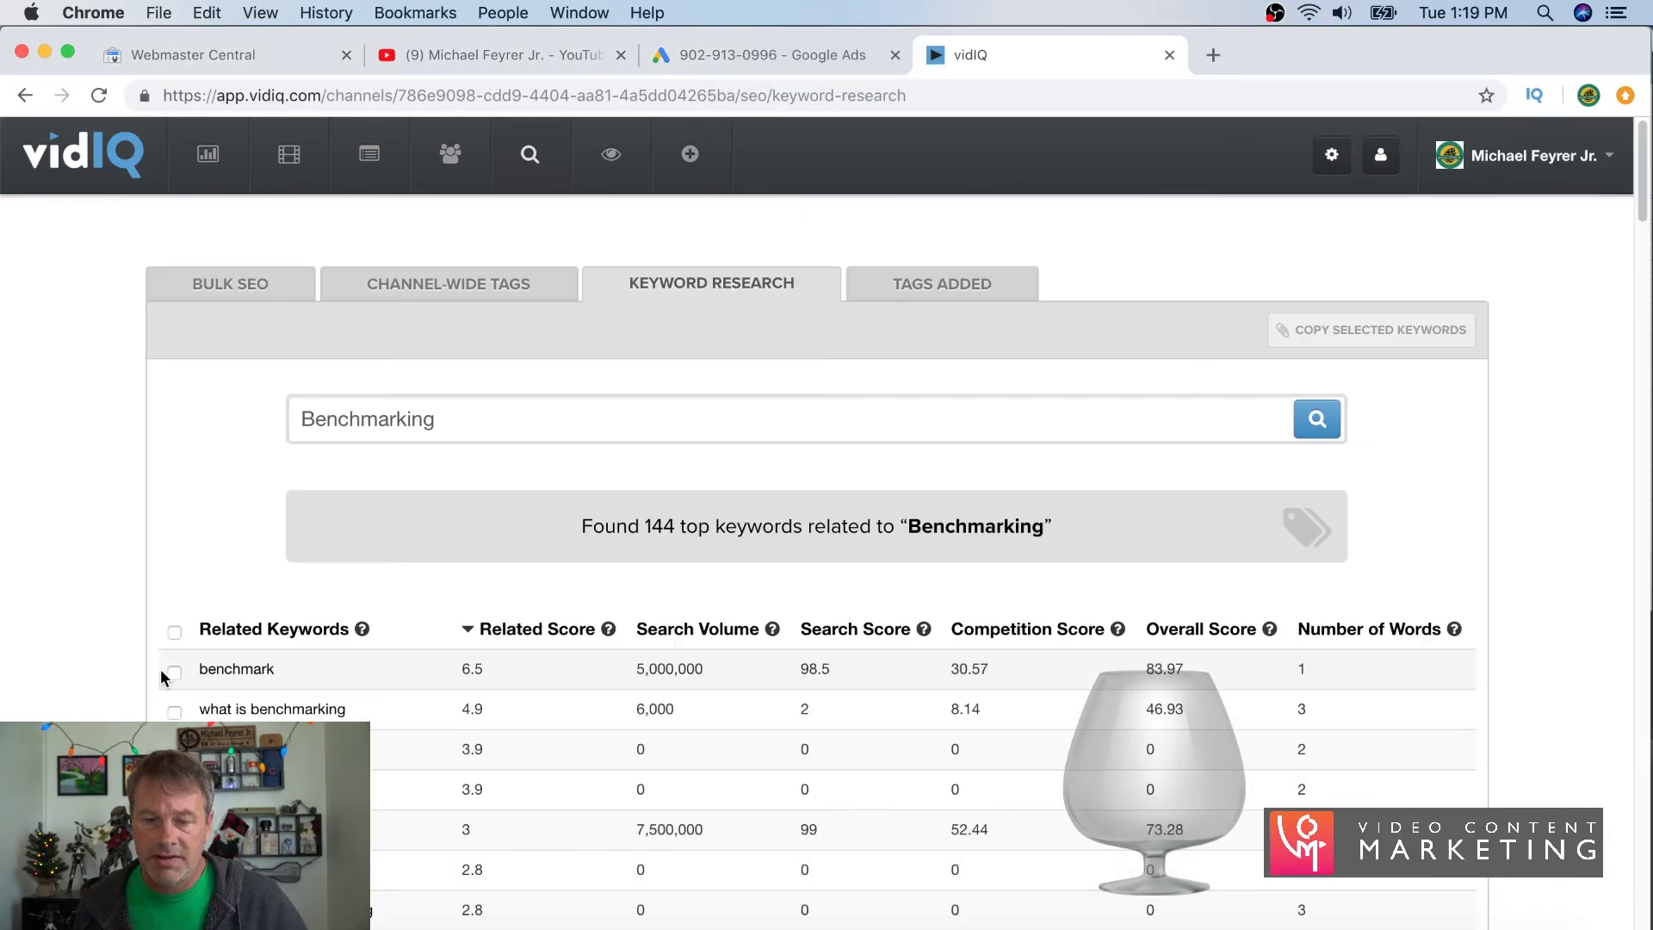
- Copy all Benchmarking keyword rows without the header from vidIQ and paste them into Excel's Data From Keys sheet at cell A839
{"action": "left_click_drag", "start_coordinate": [166, 677], "coordinate": [172, 913]}
{"action": "left_click_drag", "start_coordinate": [732, 927], "coordinate": [832, 828]}
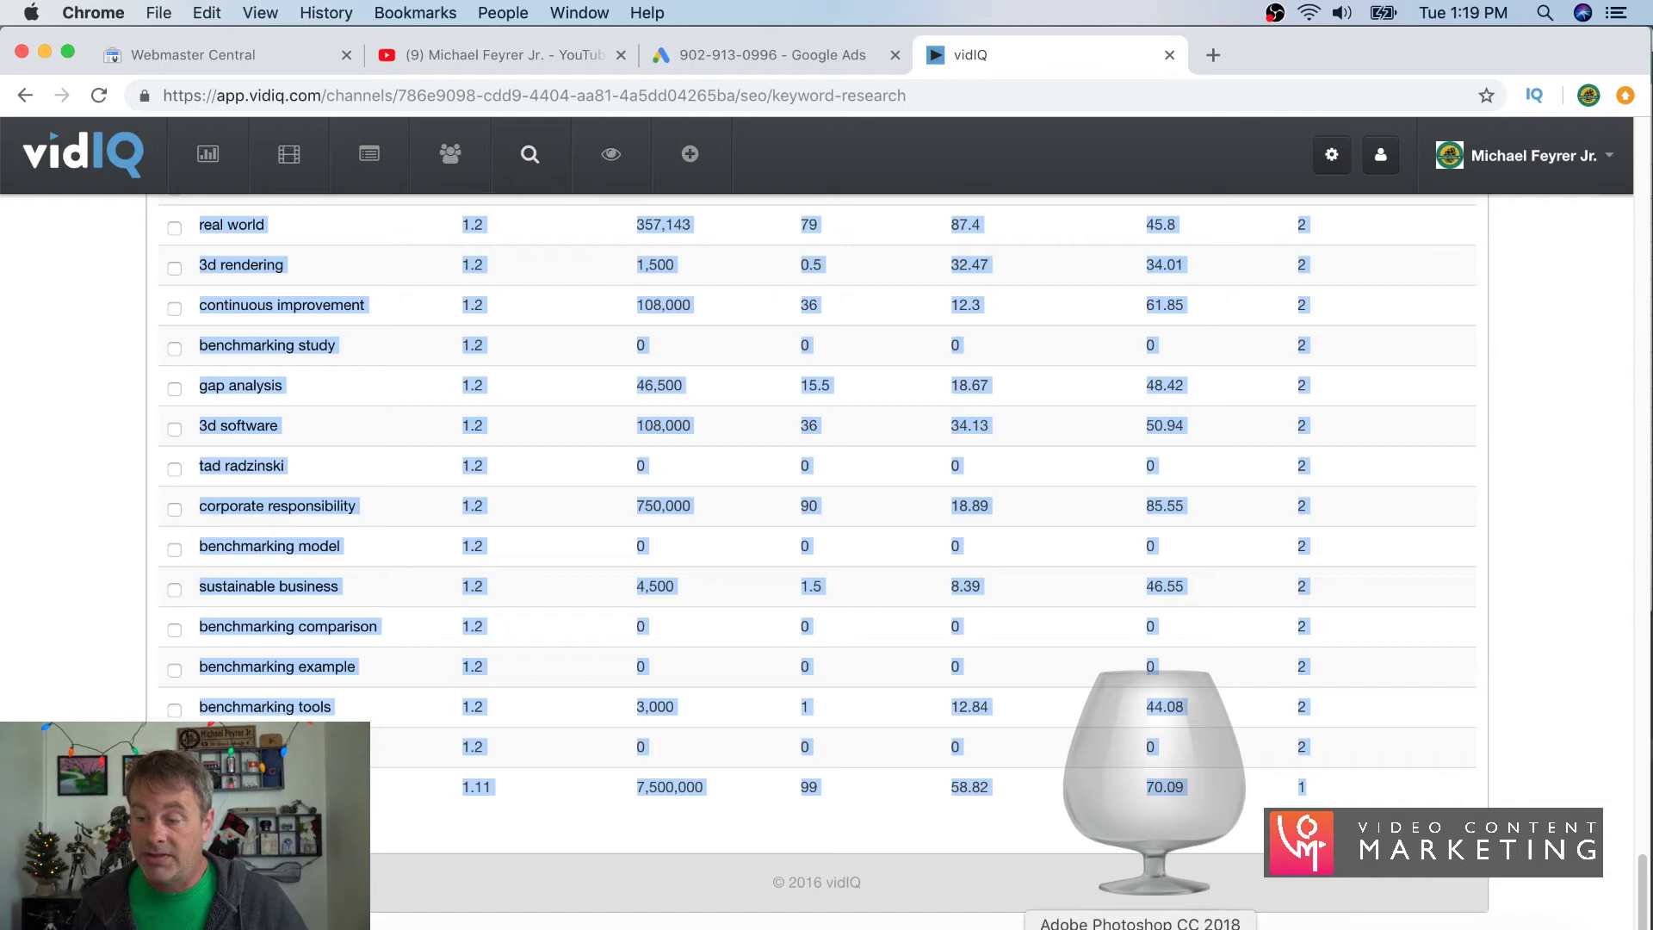
{"action": "left_click", "coordinate": [1076, 928]}
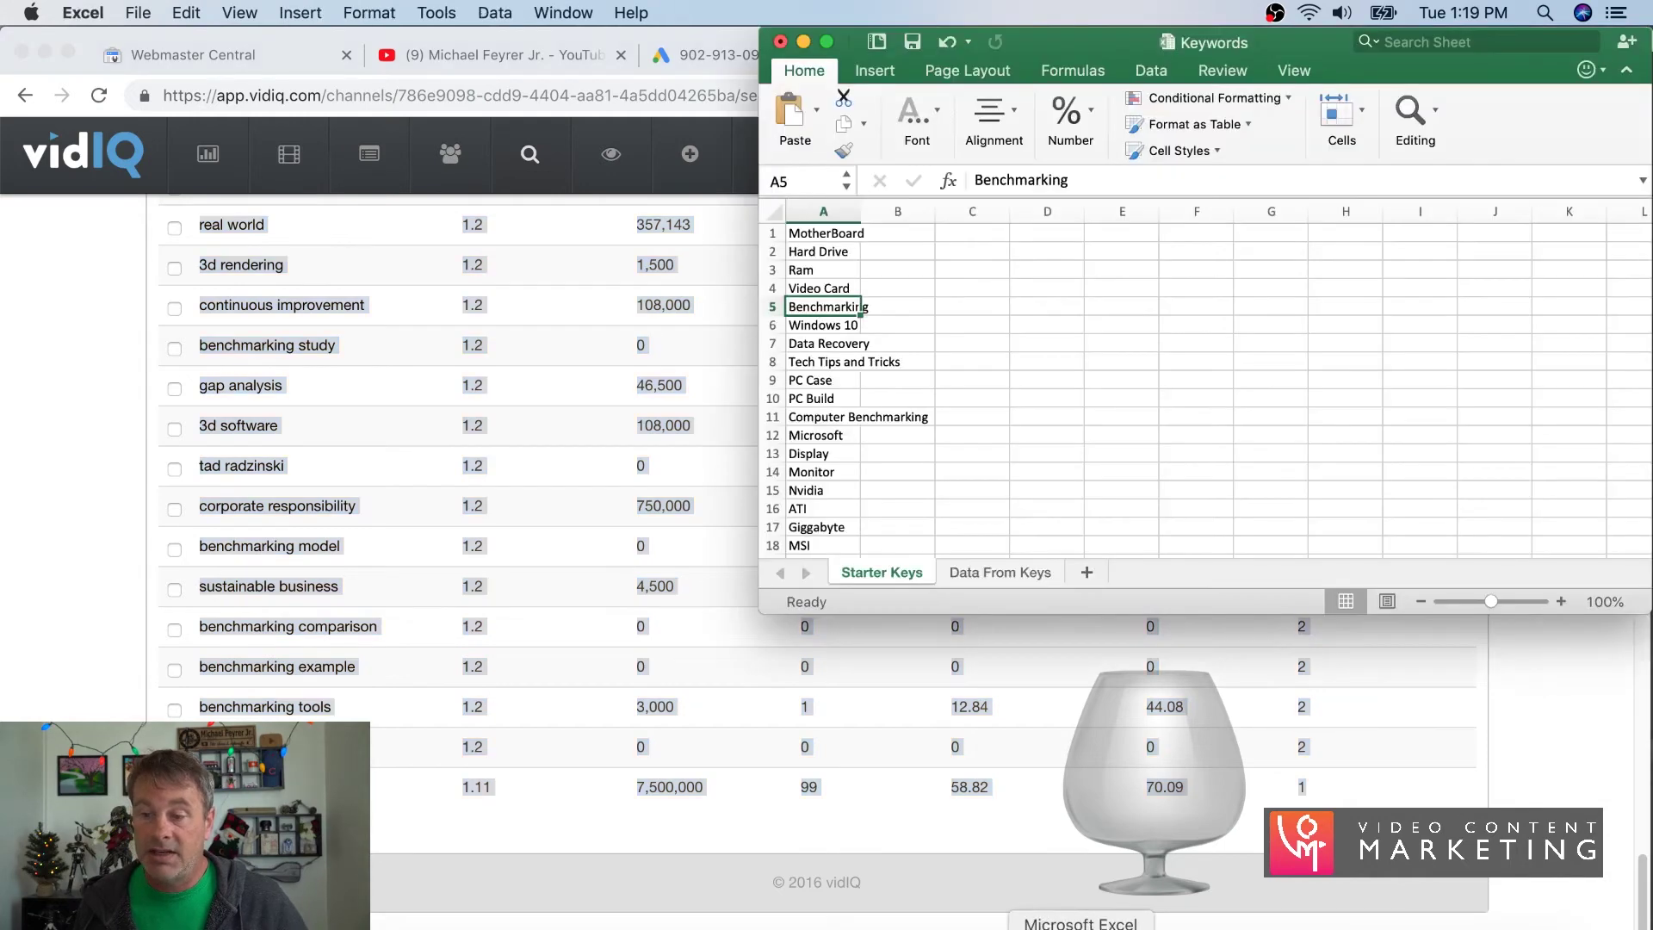
{"action": "left_click", "coordinate": [1001, 571]}
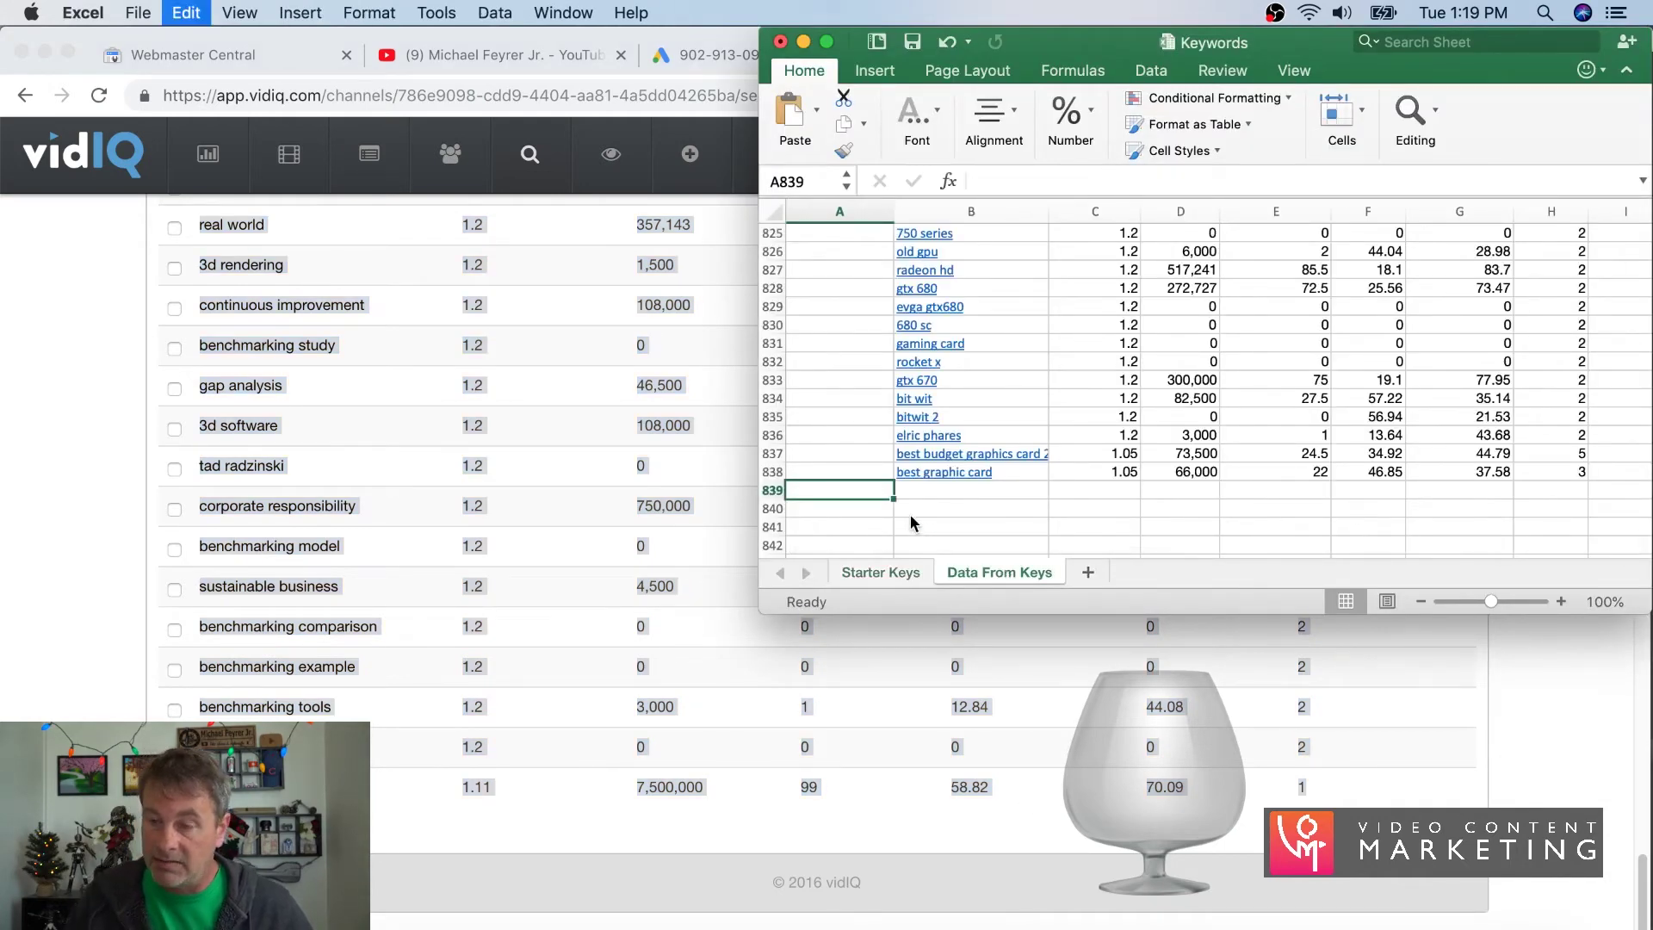
{"action": "key", "text": "super+v"}
{"action": "scroll", "coordinate": [990, 512], "scroll_direction": "down", "scroll_amount": 15}
{"action": "scroll", "coordinate": [1026, 506], "scroll_direction": "up", "scroll_amount": 1}
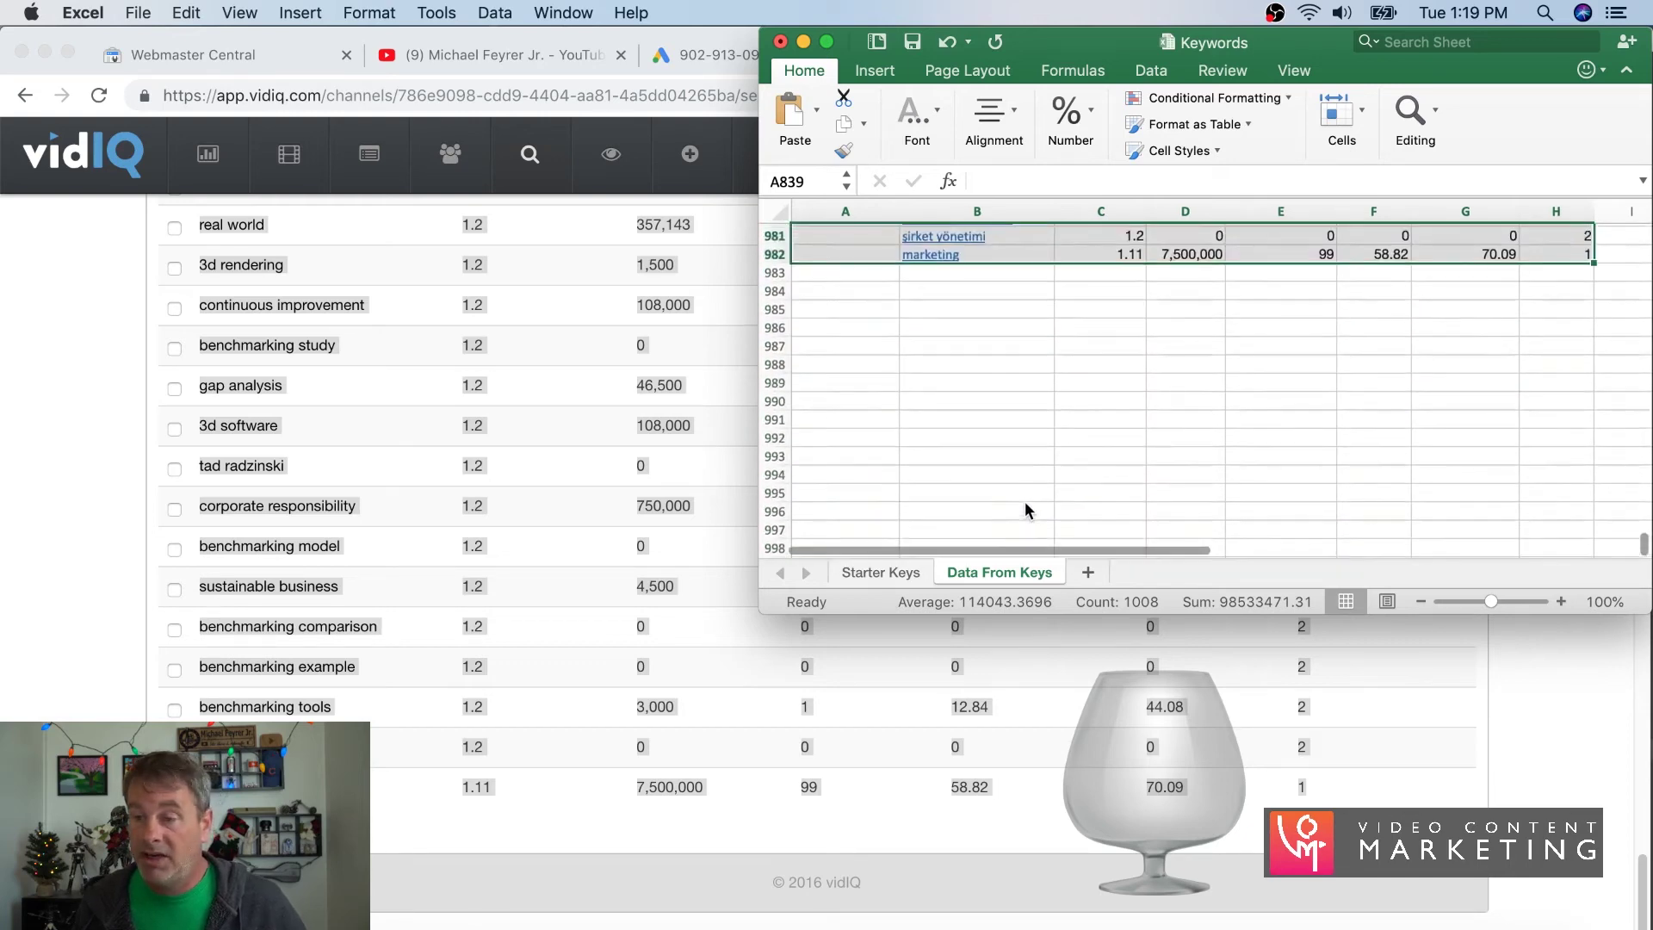
{"action": "left_click", "coordinate": [839, 270]}
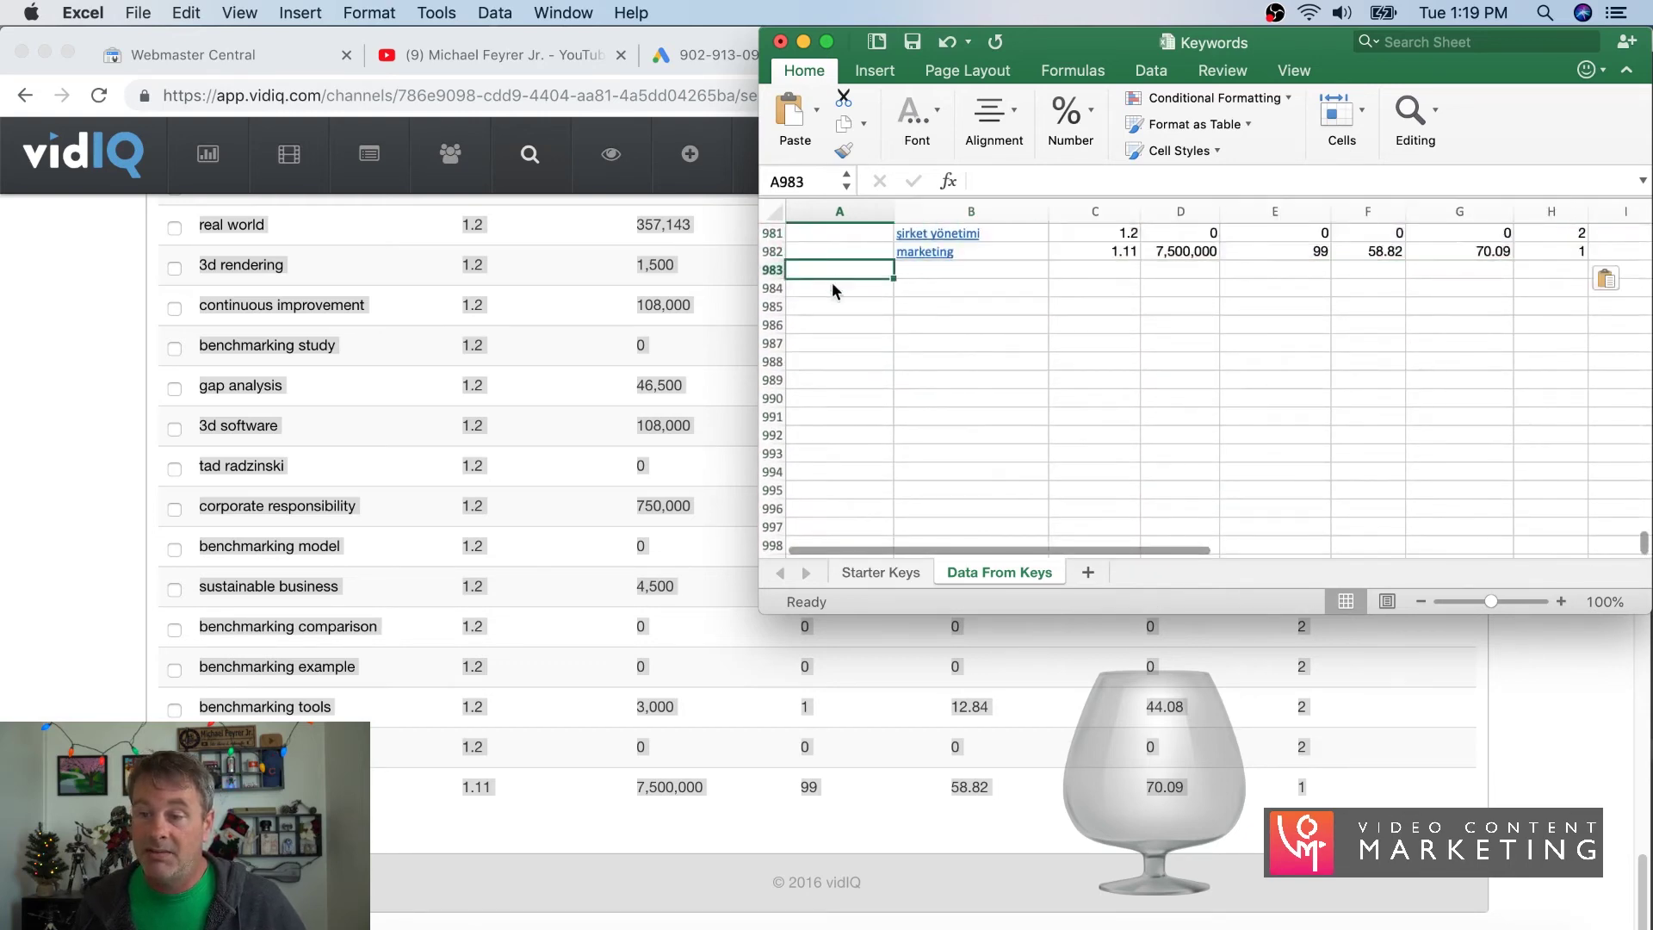
- Switch back to vidIQ in Chrome and select the whole Benchmarking search term for replacement
{"action": "key", "text": "super+Tab"}
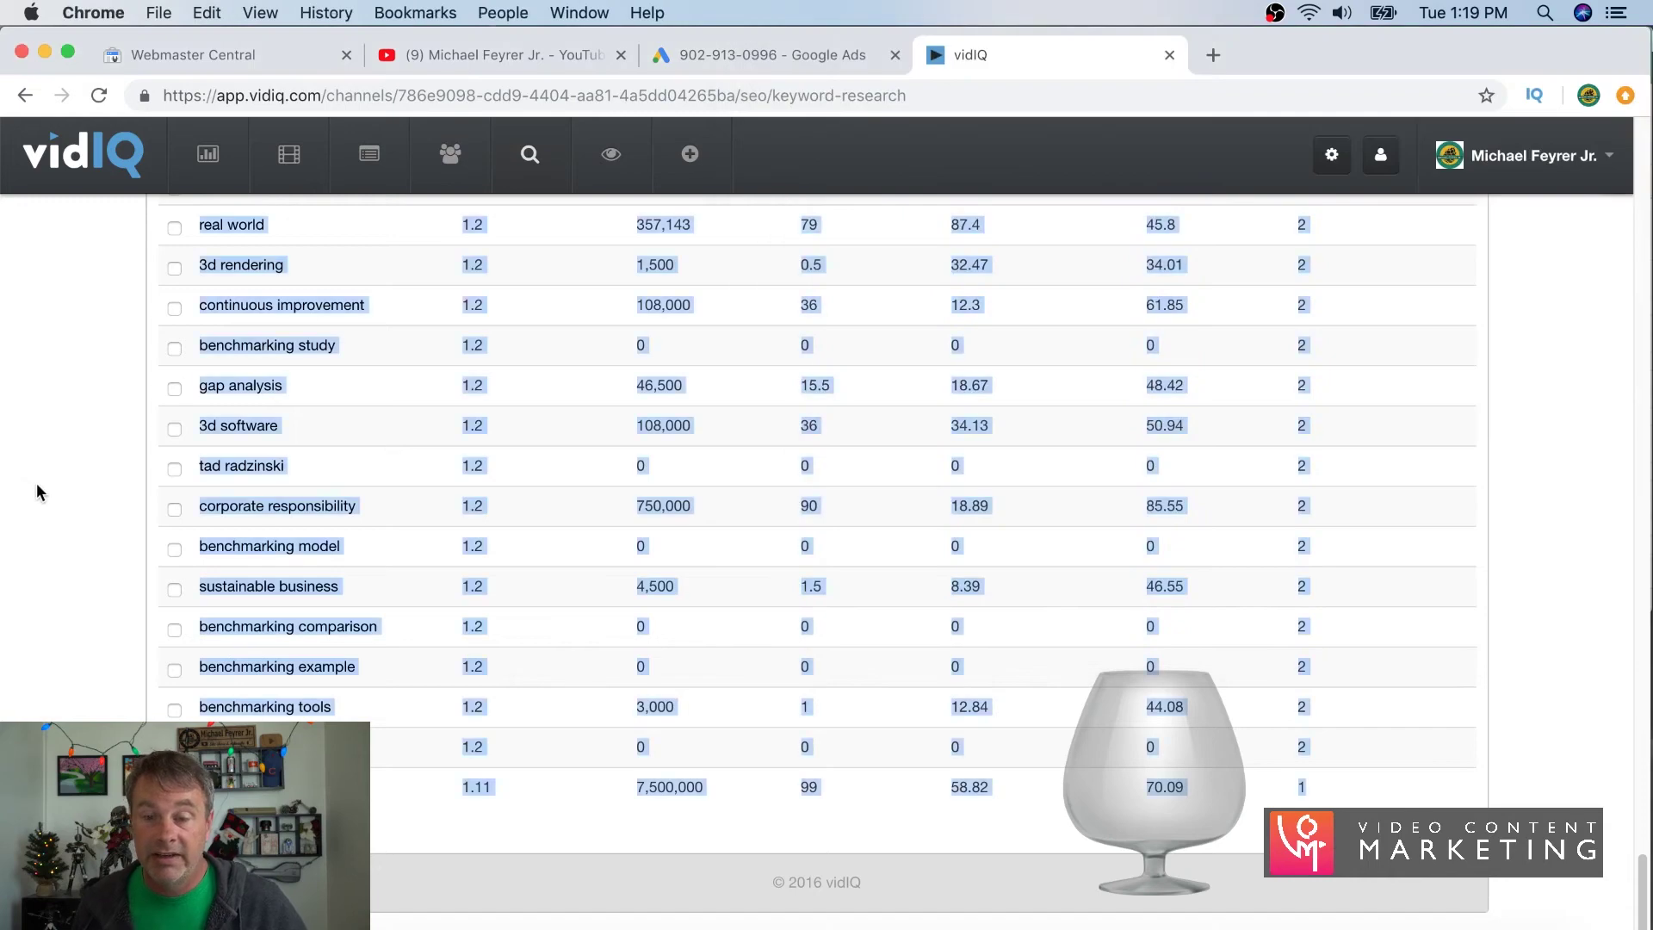
{"action": "scroll", "coordinate": [39, 484], "scroll_direction": "up", "scroll_amount": 15}
{"action": "scroll", "coordinate": [40, 484], "scroll_direction": "up", "scroll_amount": 15}
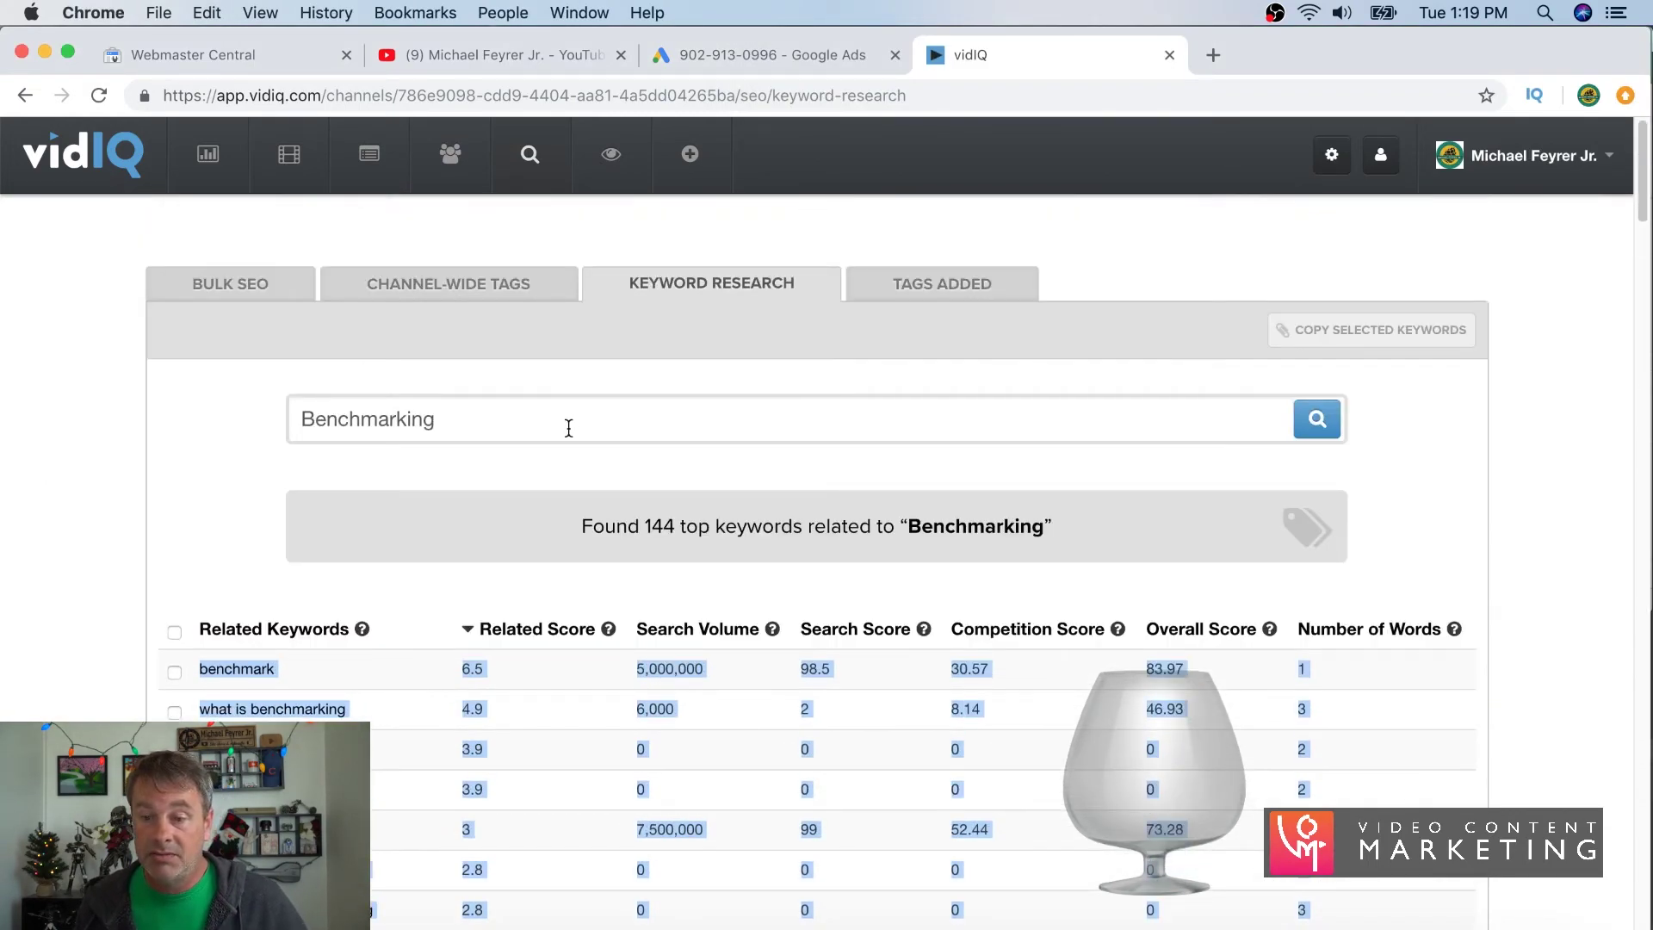
{"action": "left_click", "coordinate": [498, 421]}
{"action": "key", "text": "super+a"}
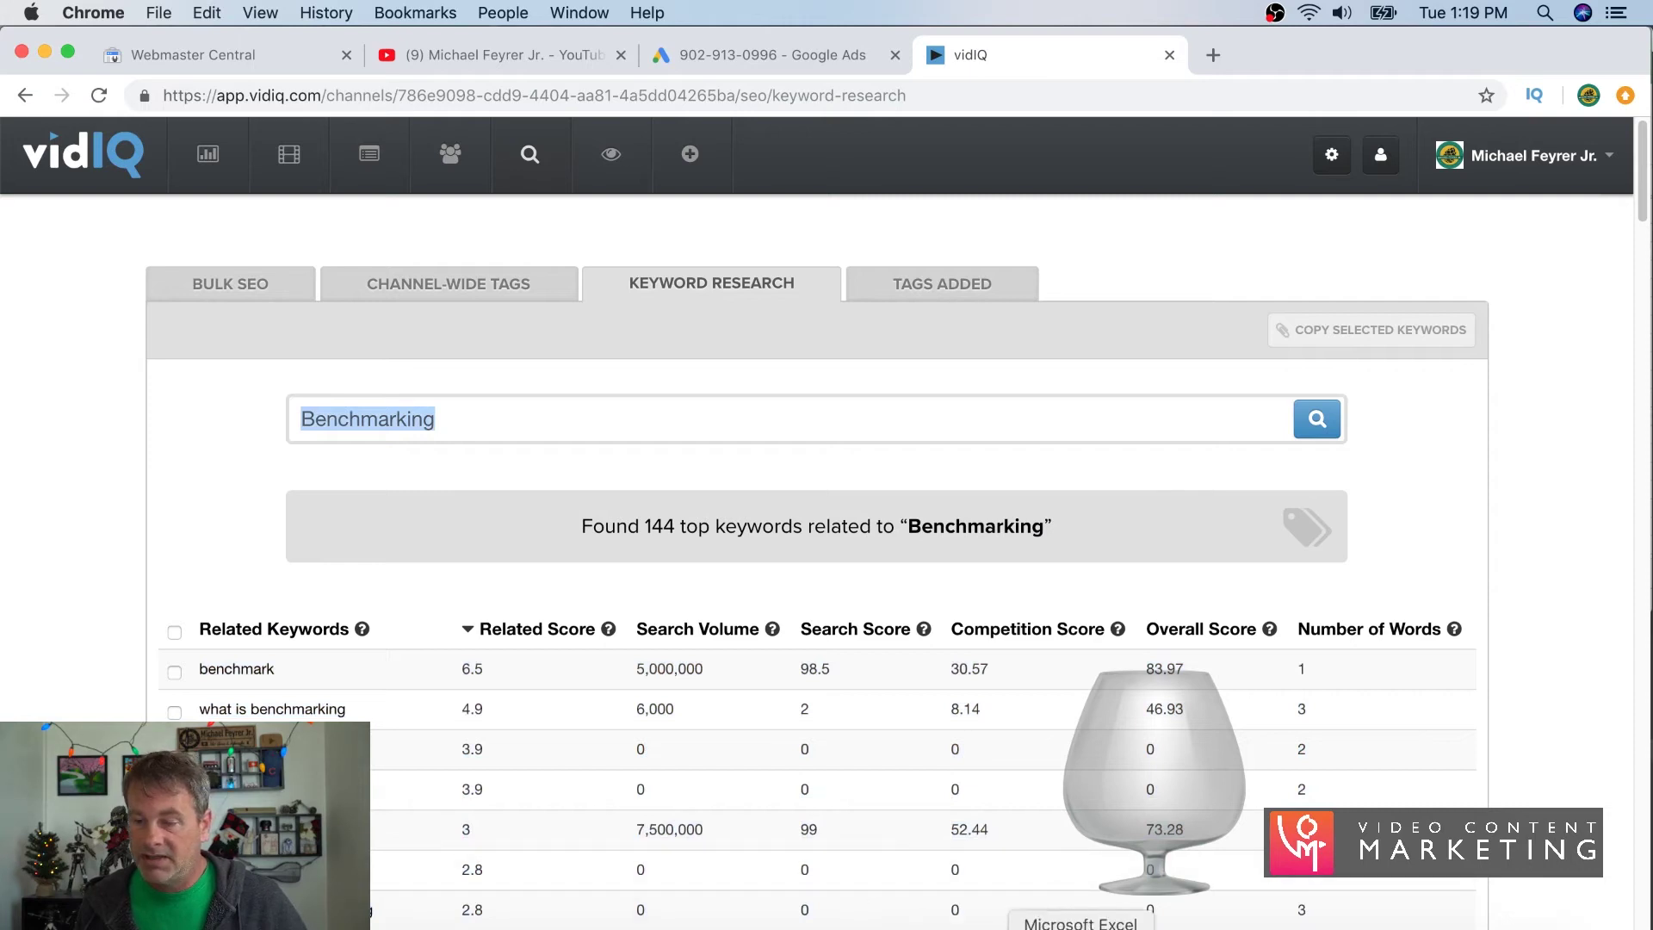
- Switch to Excel and copy the Windows 10 keyword from cell A6 of the Starter Keys sheet
{"action": "left_click", "coordinate": [1081, 928]}
{"action": "left_click", "coordinate": [879, 573]}
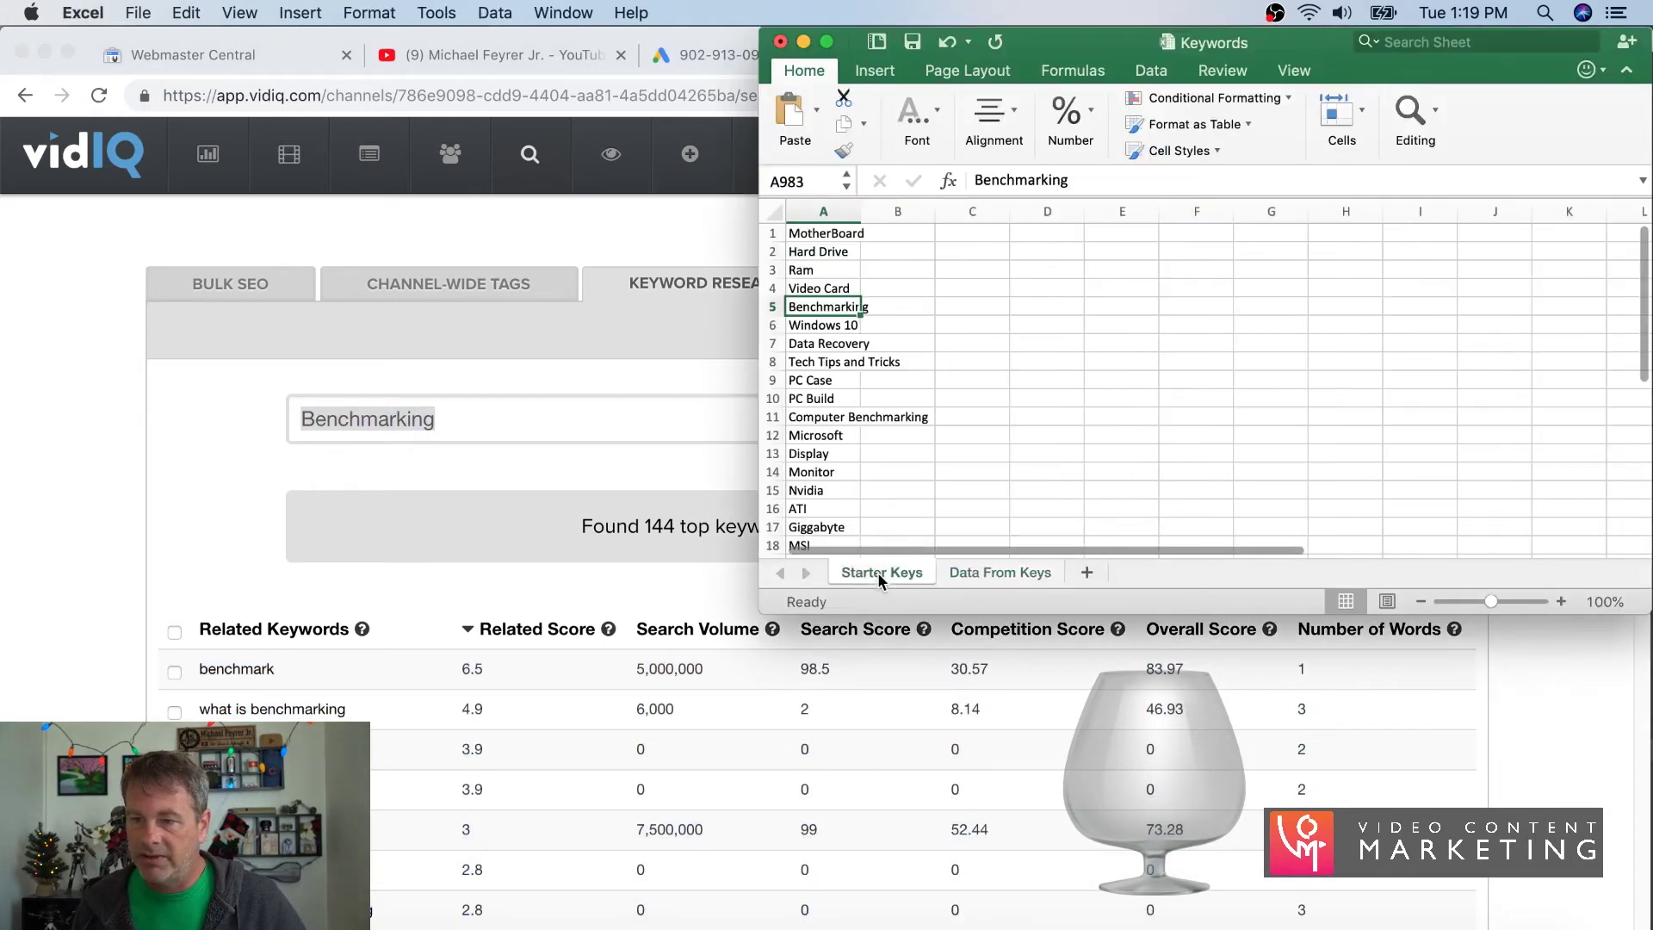
{"action": "key", "text": "Down"}
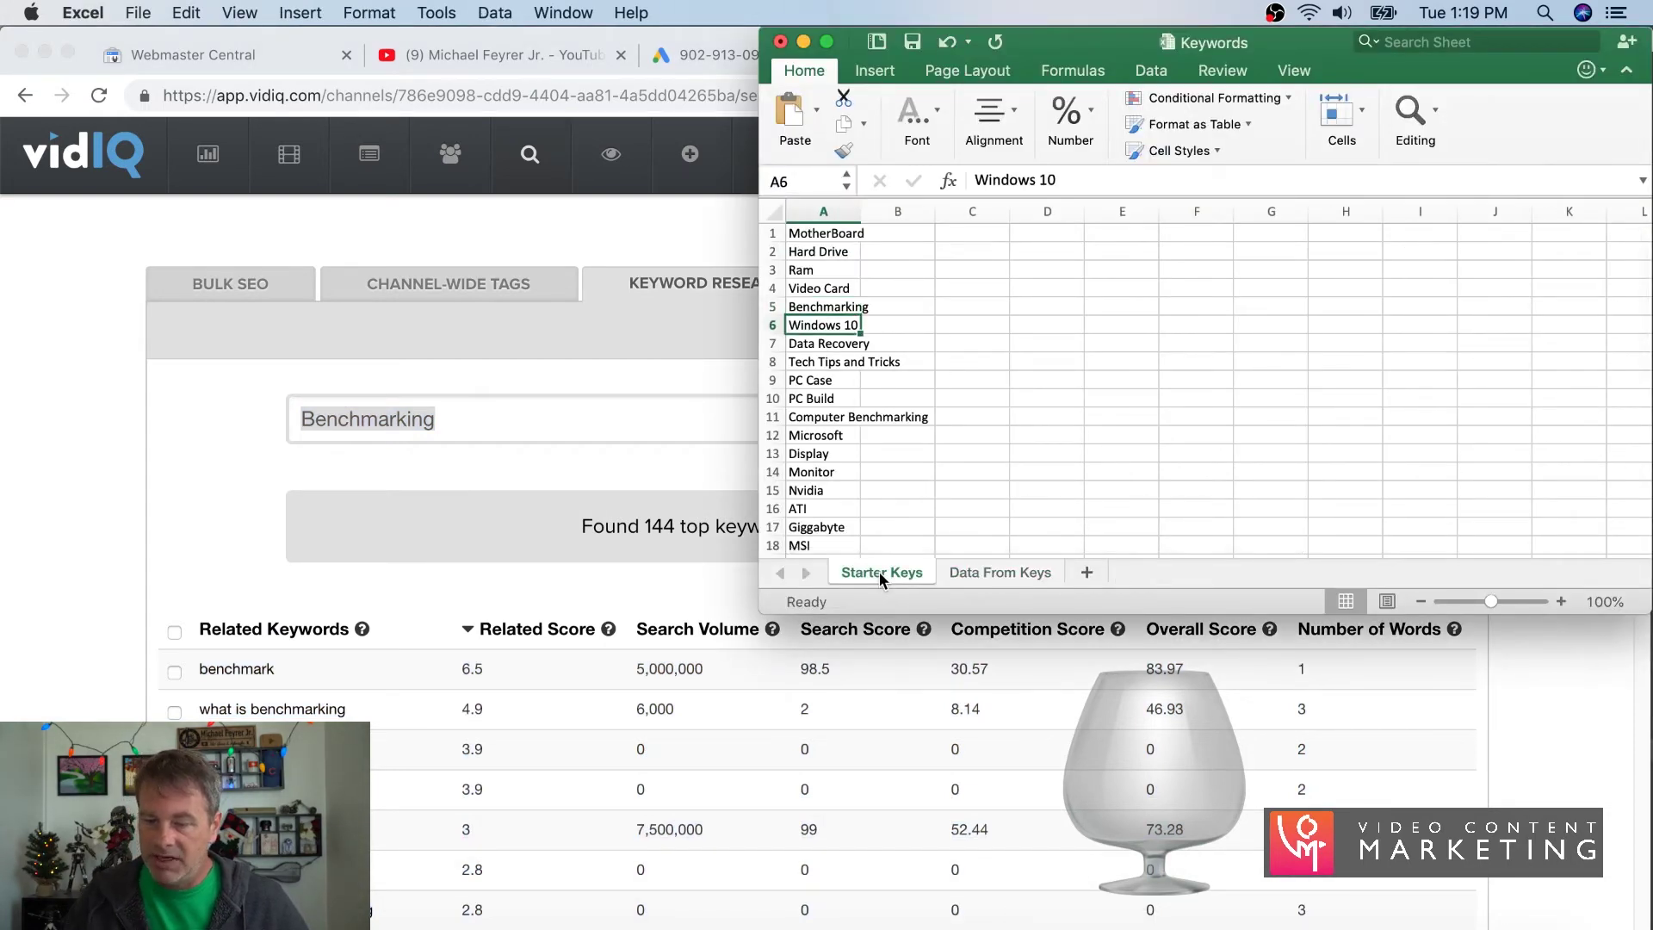
{"action": "key", "text": "super+c"}
- Return to vidIQ in Chrome and replace the Benchmarking search with a search for "Windows 10"
{"action": "left_click", "coordinate": [467, 433]}
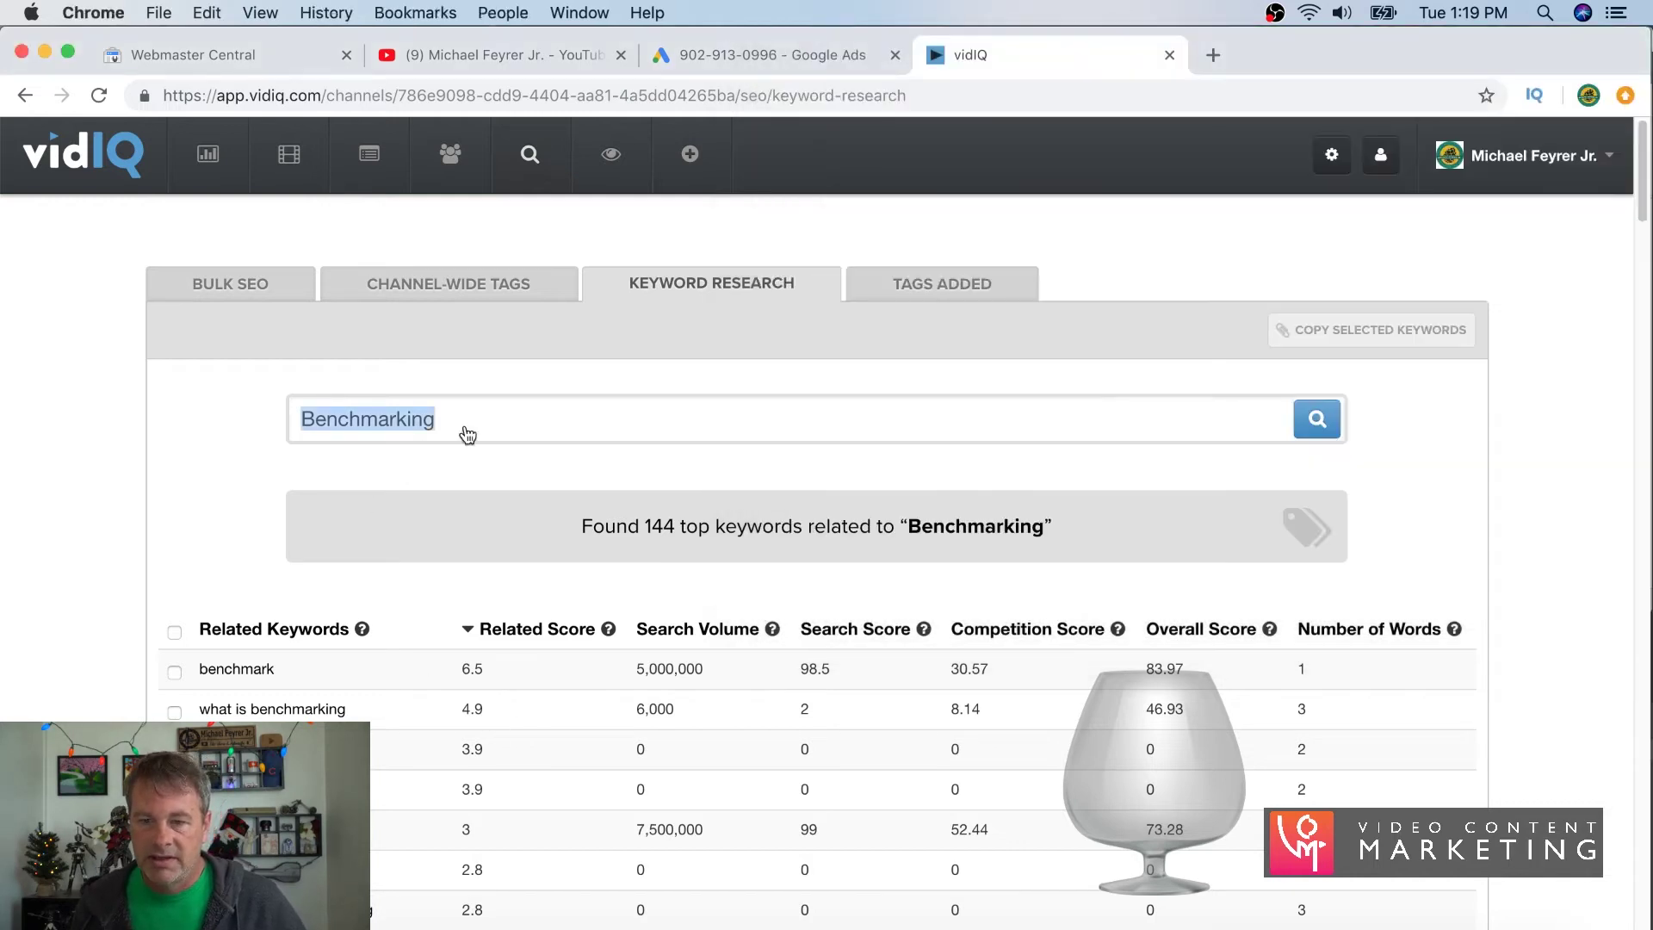
{"action": "key", "text": "super+v"}
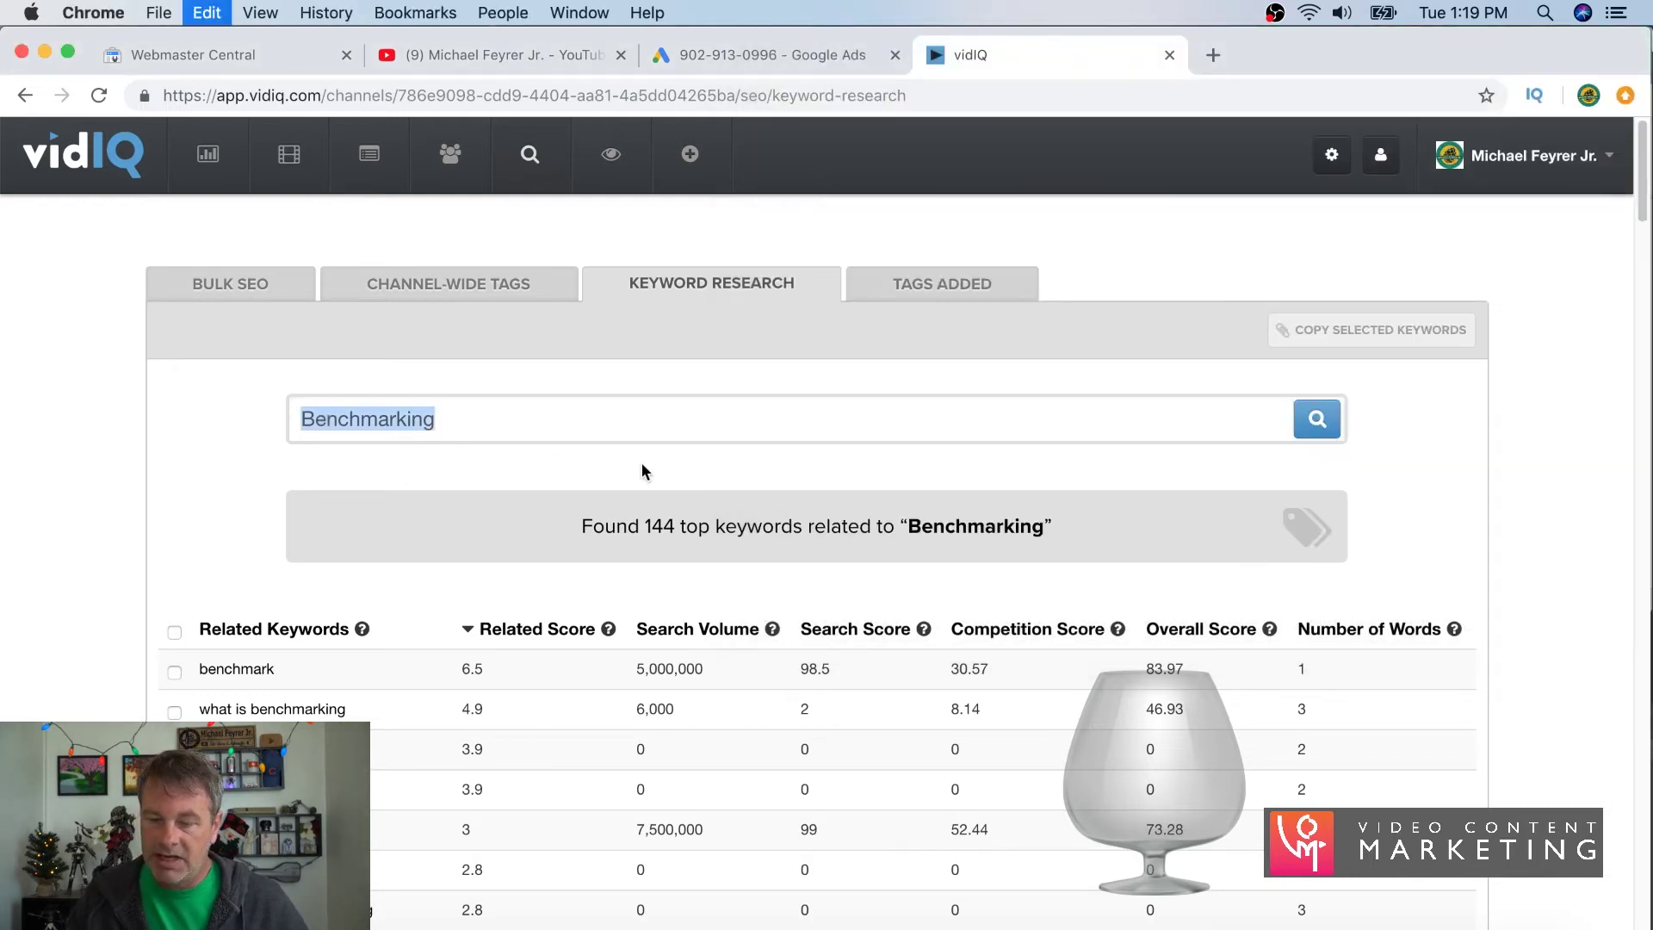
{"action": "key", "text": "Return"}
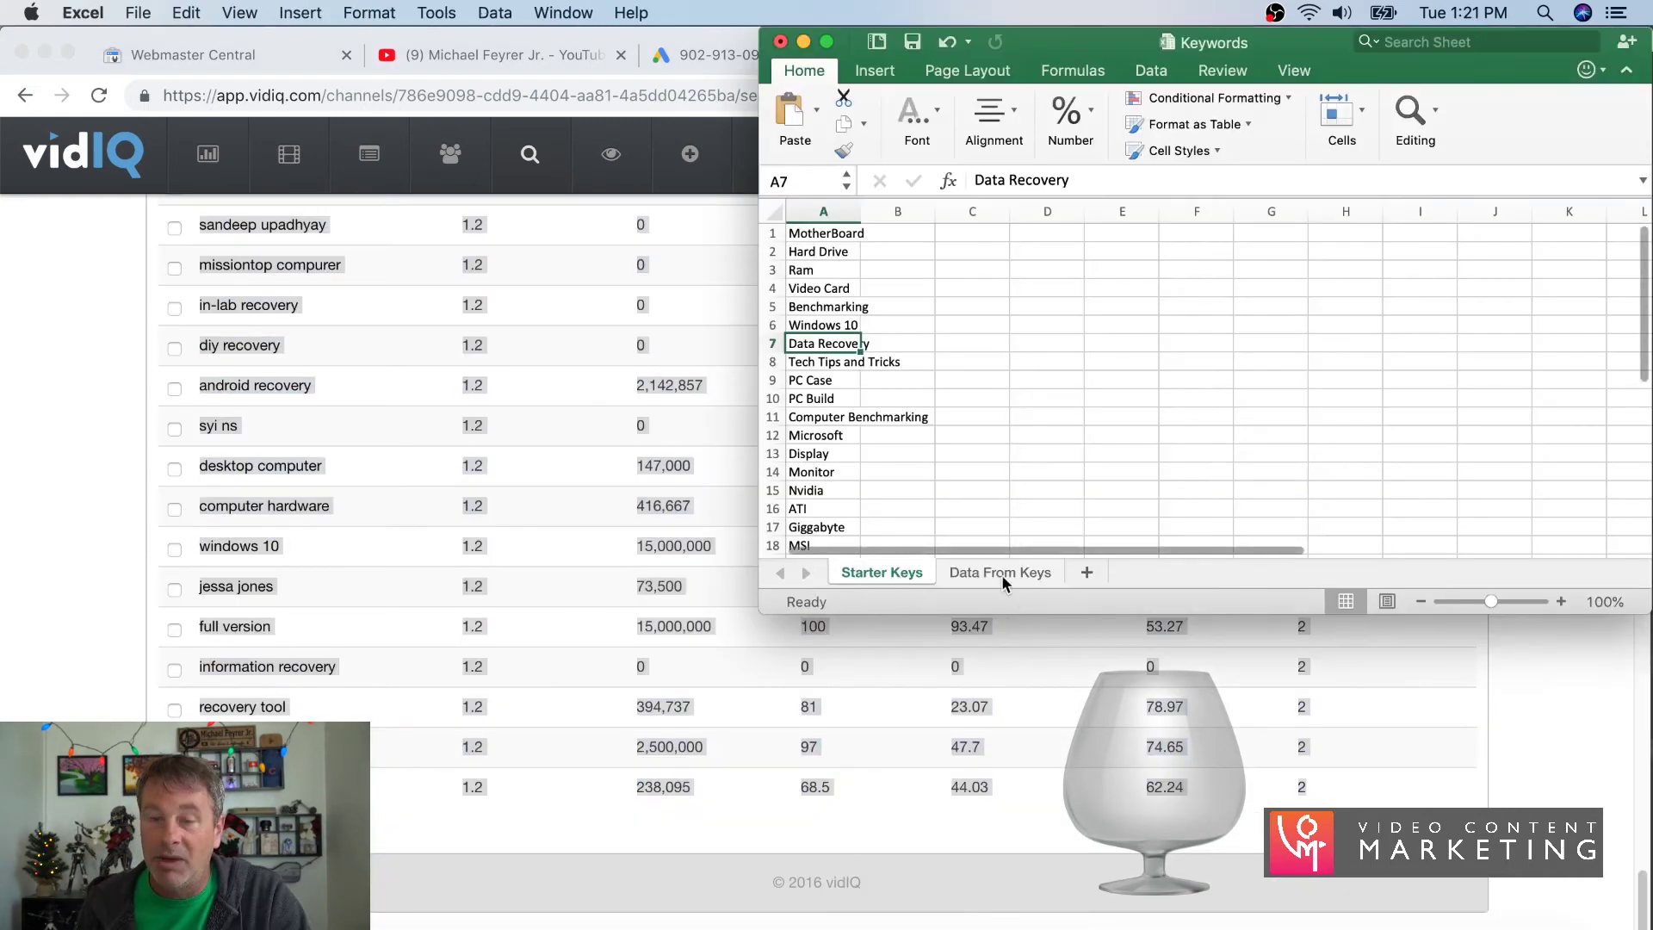
- Paste the copied Data Recovery keyword rows into the Data From Keys sheet at cell A1346 and check them through to the last row
{"action": "left_click", "coordinate": [1001, 573]}
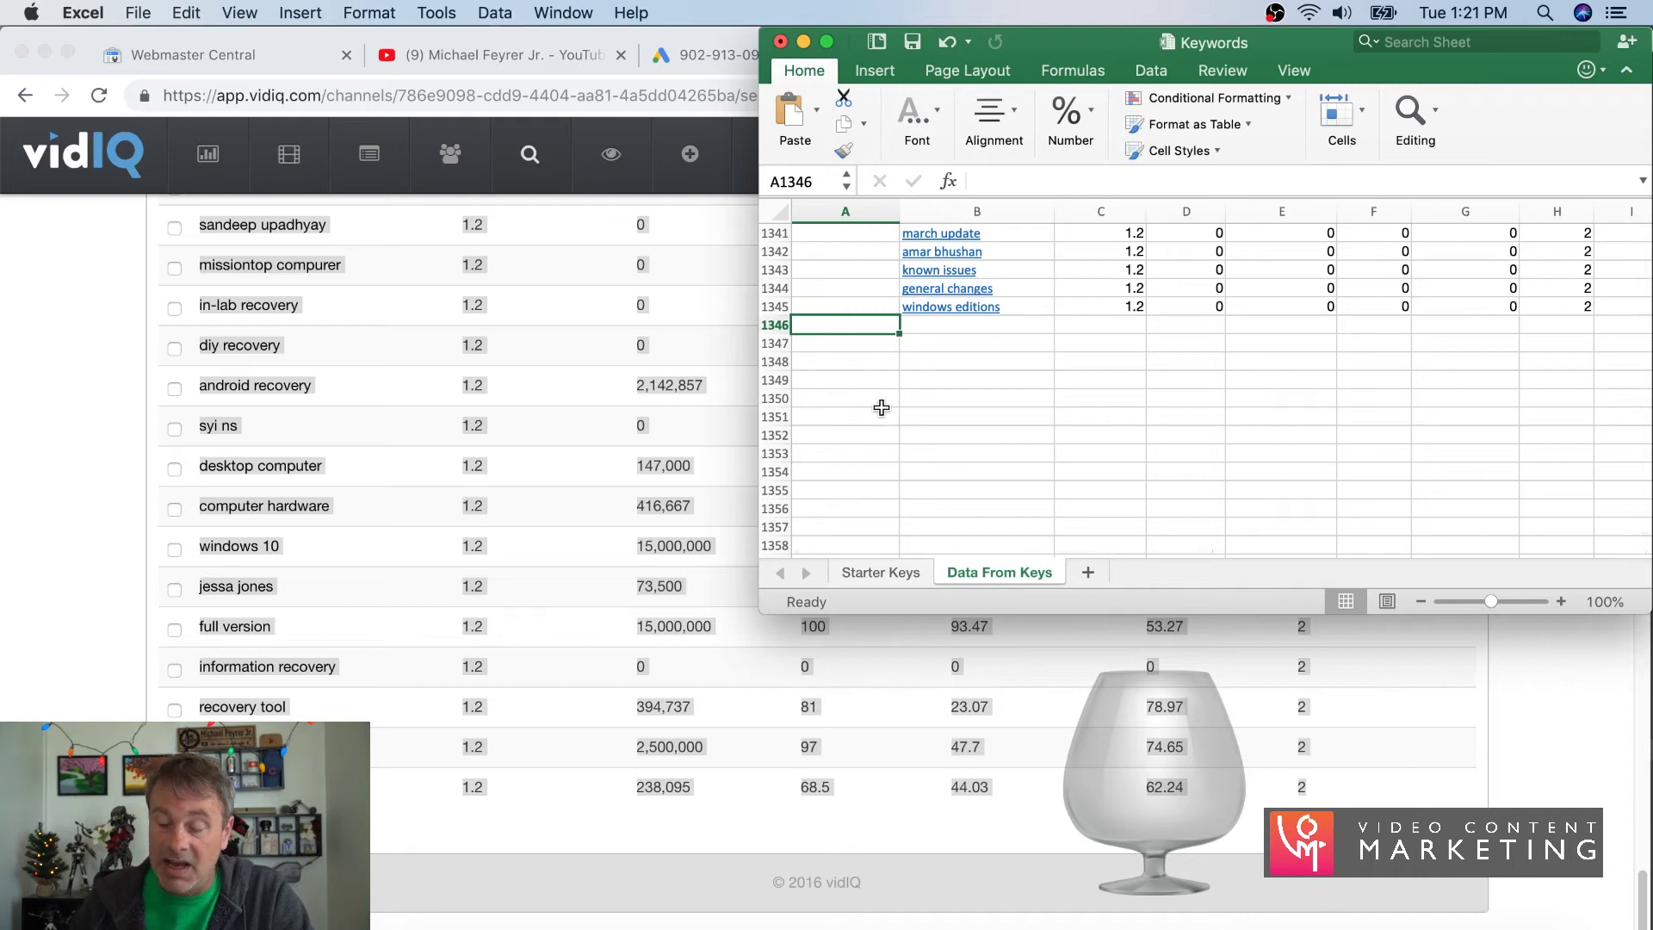
{"action": "key", "text": "super+v"}
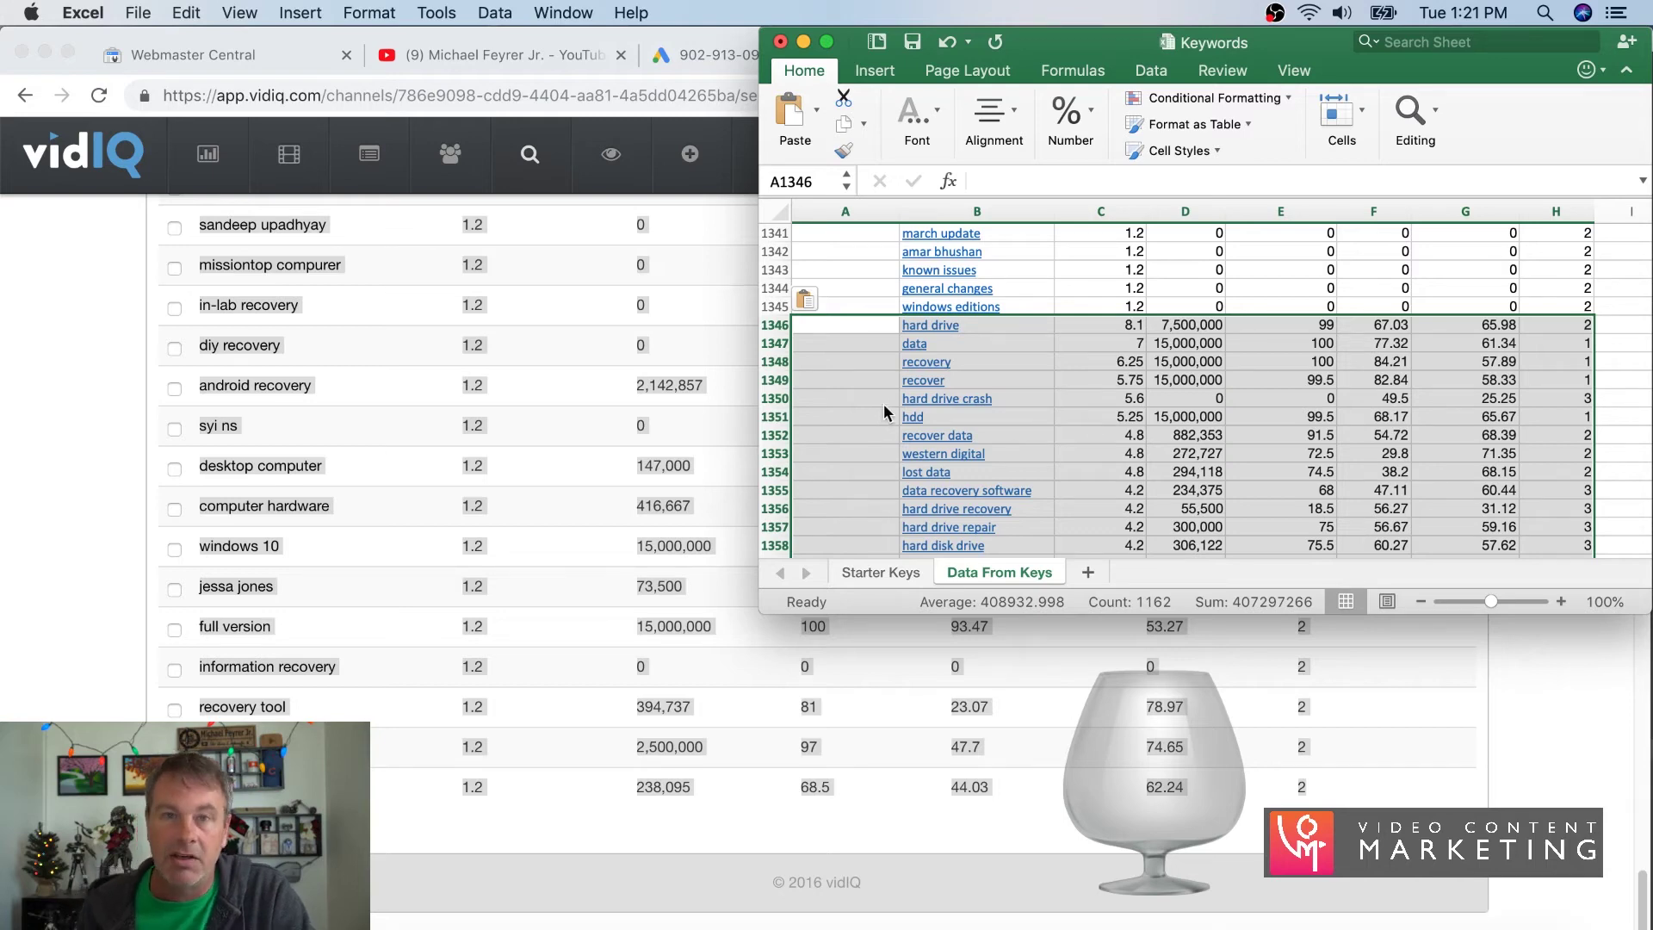
{"action": "scroll", "coordinate": [1348, 403], "scroll_direction": "down", "scroll_amount": 10}
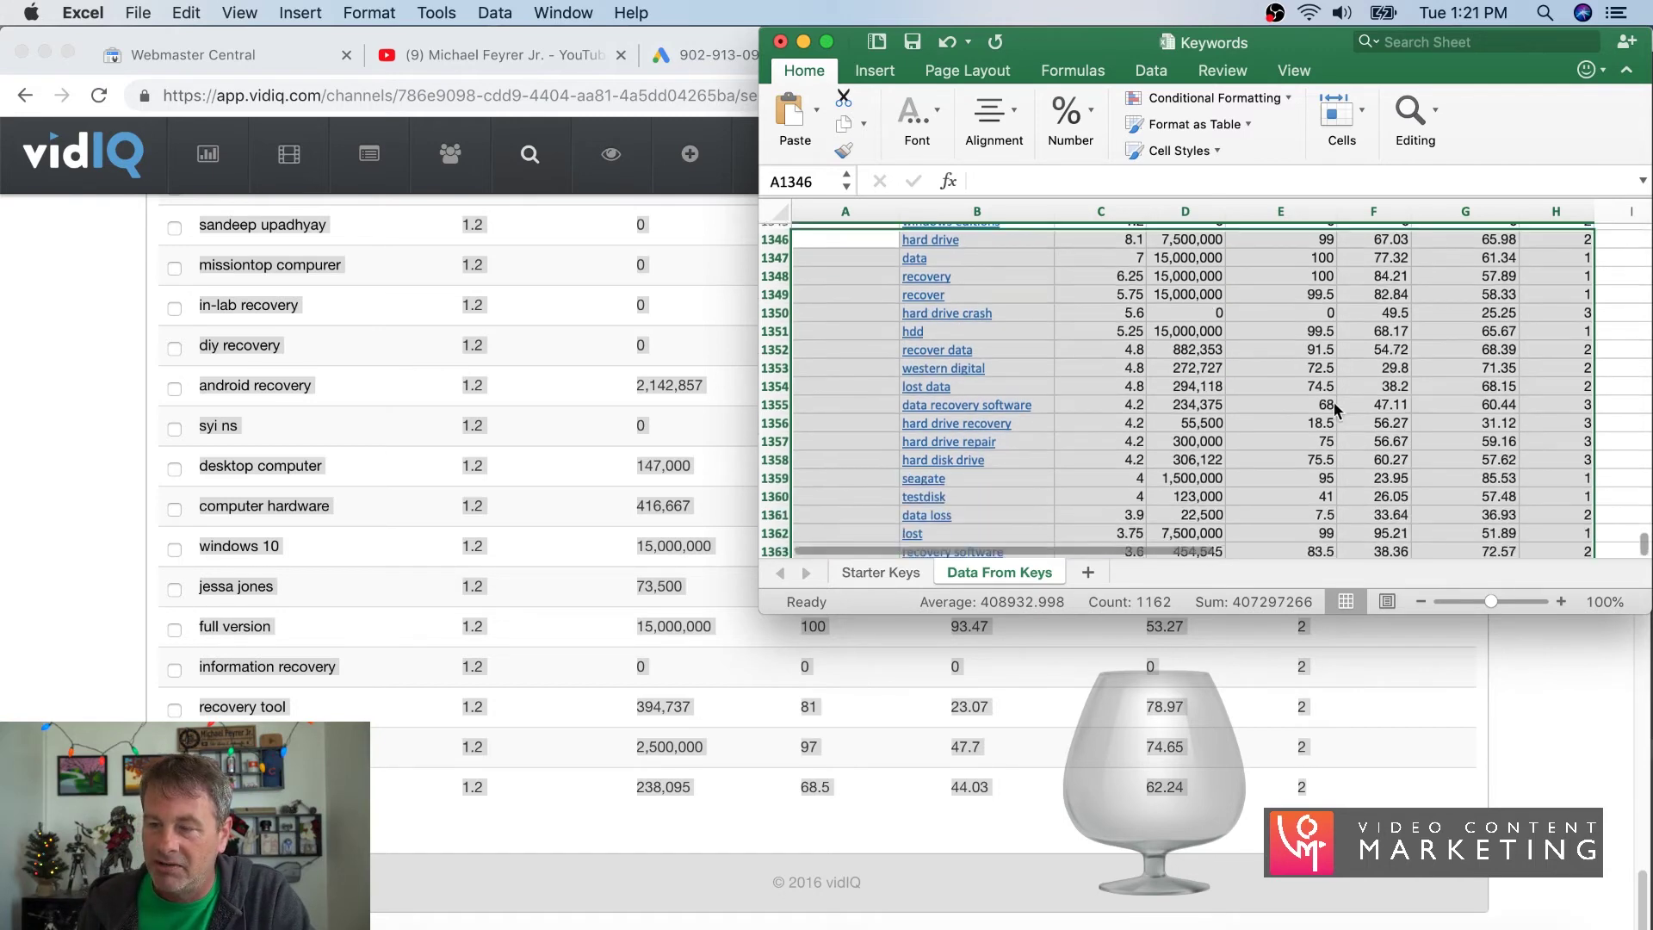
{"action": "scroll", "coordinate": [1281, 404], "scroll_direction": "down", "scroll_amount": 8}
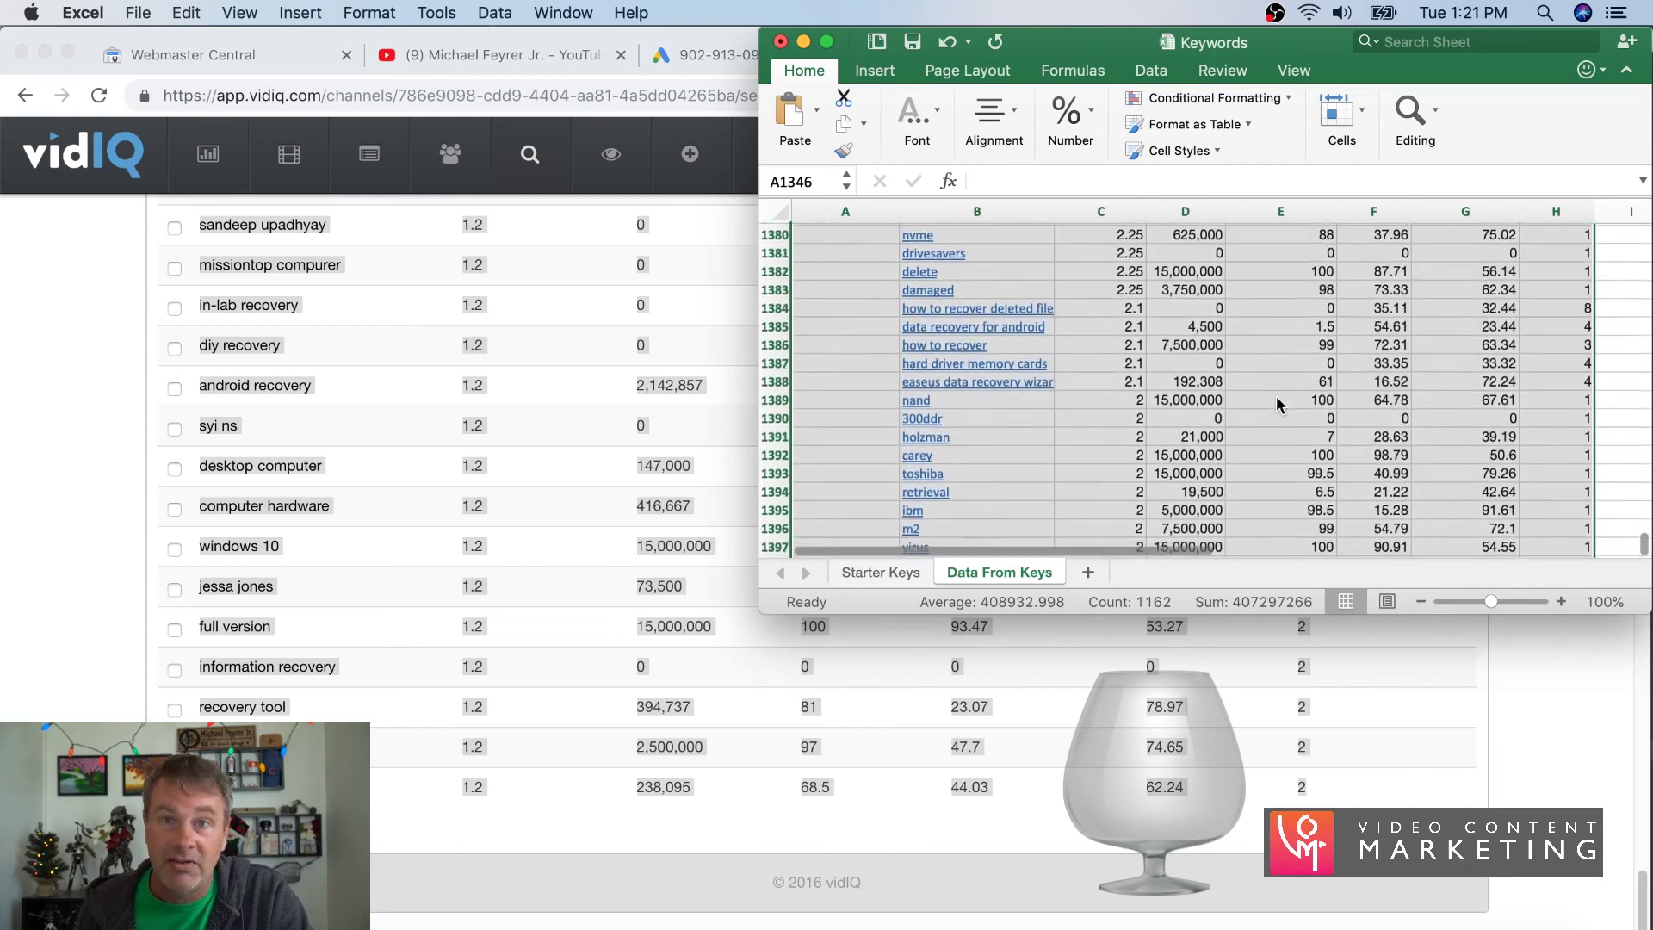
{"action": "scroll", "coordinate": [1278, 403], "scroll_direction": "down", "scroll_amount": 10}
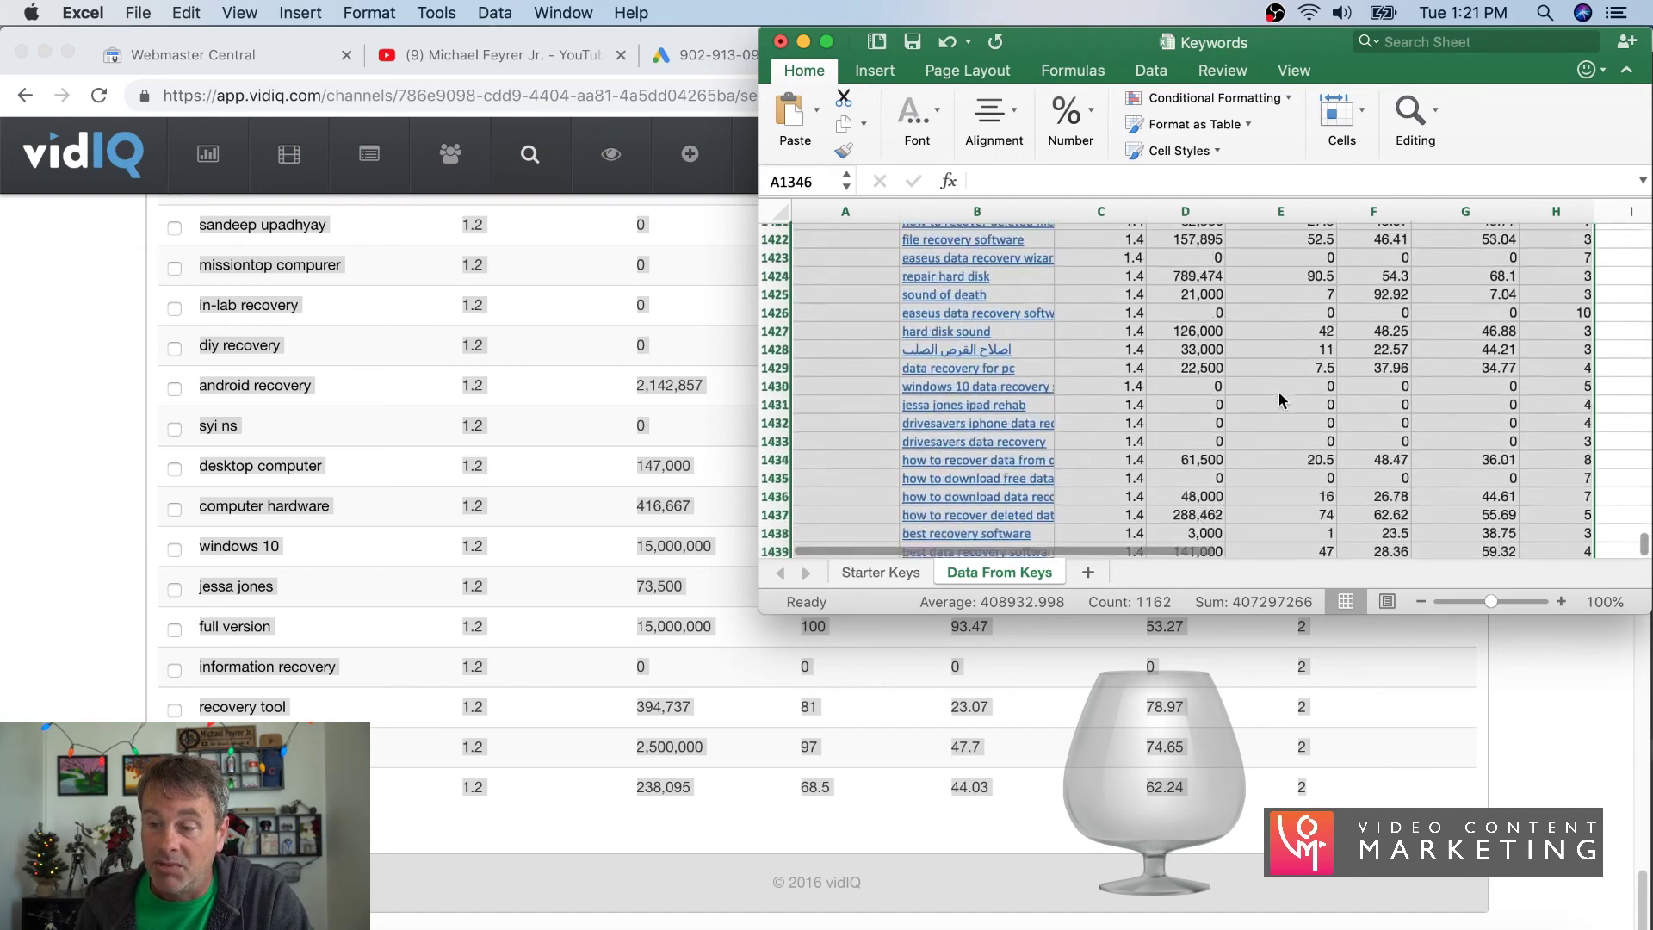
{"action": "scroll", "coordinate": [1278, 419], "scroll_direction": "down", "scroll_amount": 2}
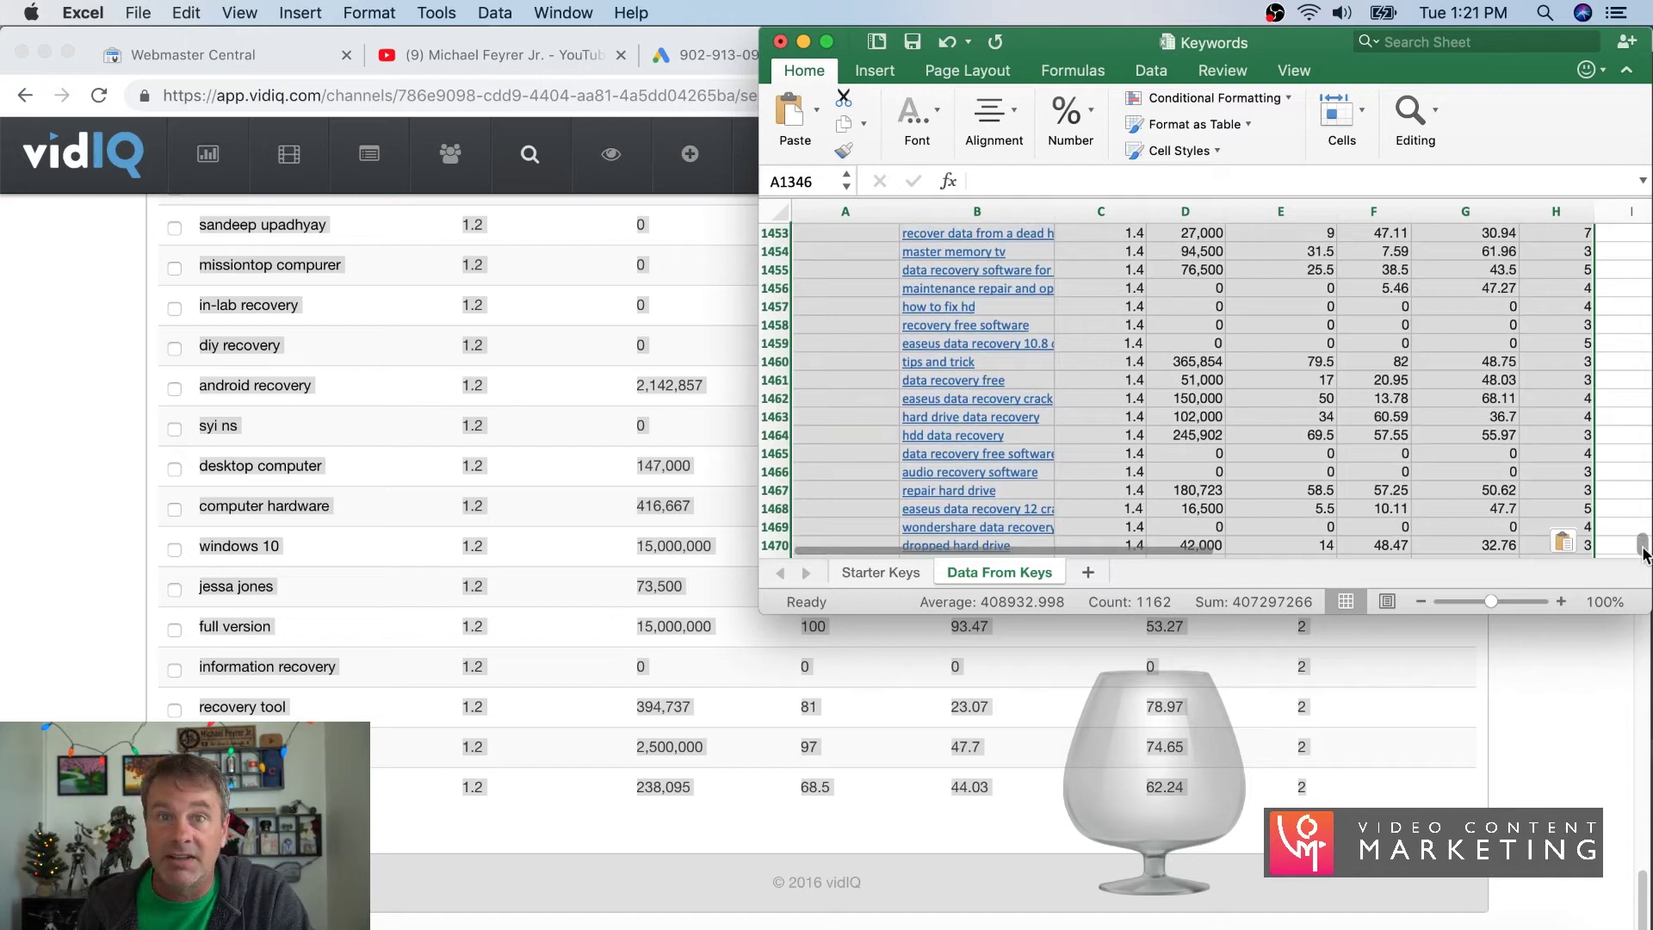
{"action": "left_click_drag", "start_coordinate": [1643, 547], "coordinate": [1633, 400]}
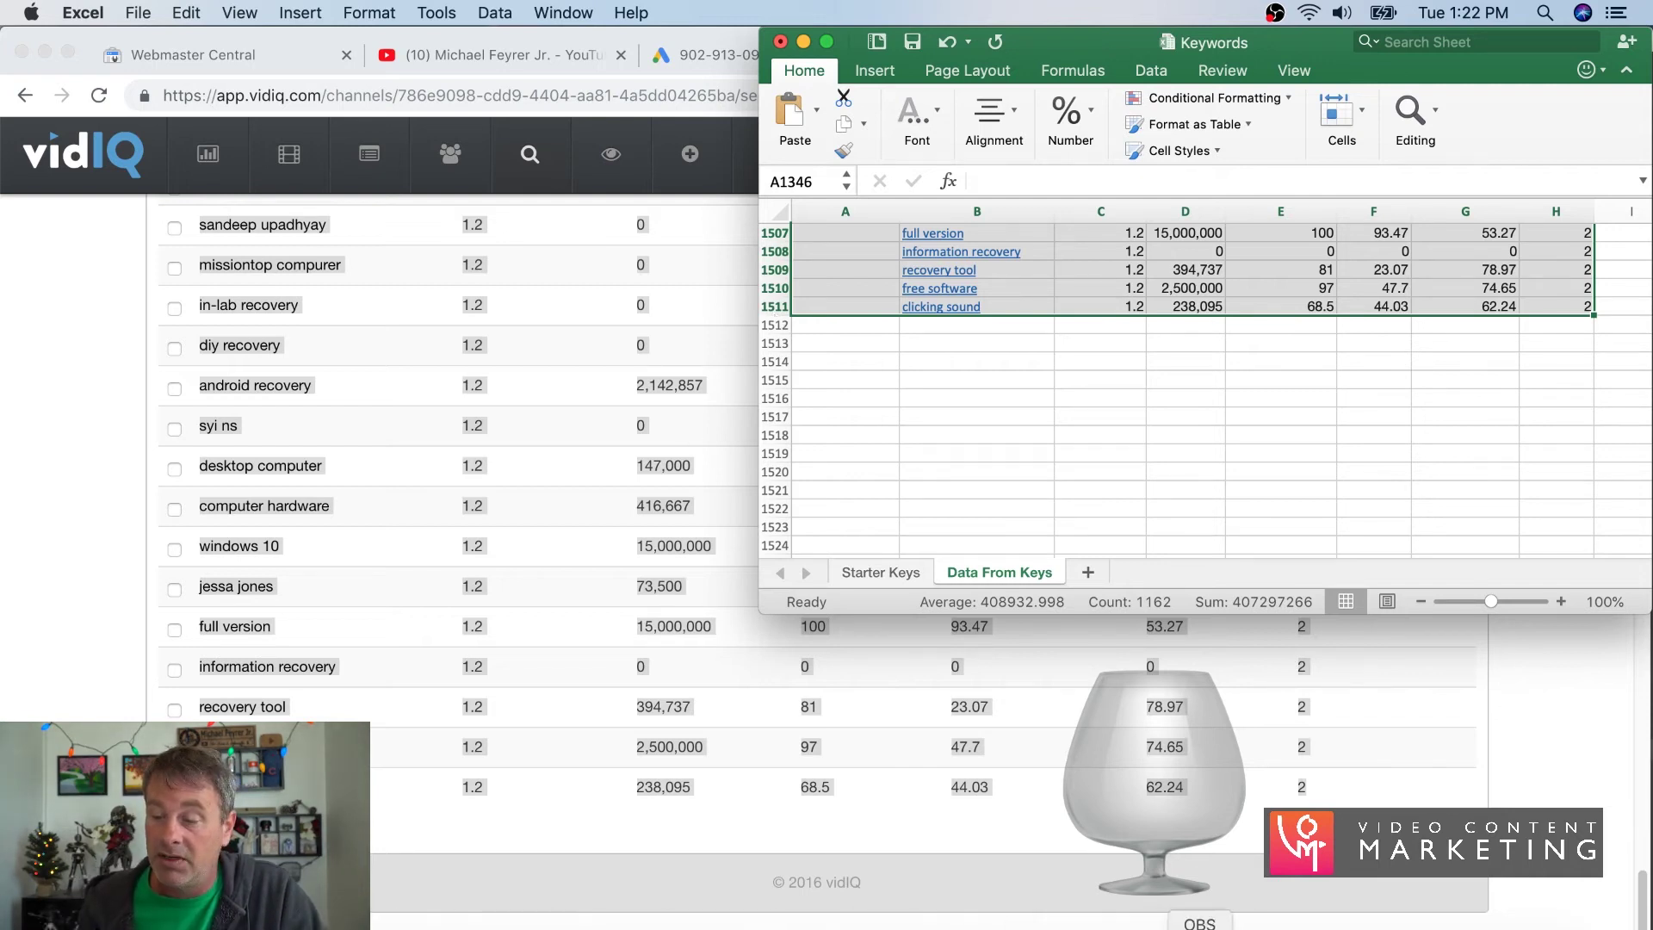
- Switch to the YouTube channel's About page in Chrome and review the channel description
{"action": "left_click", "coordinate": [1200, 926]}
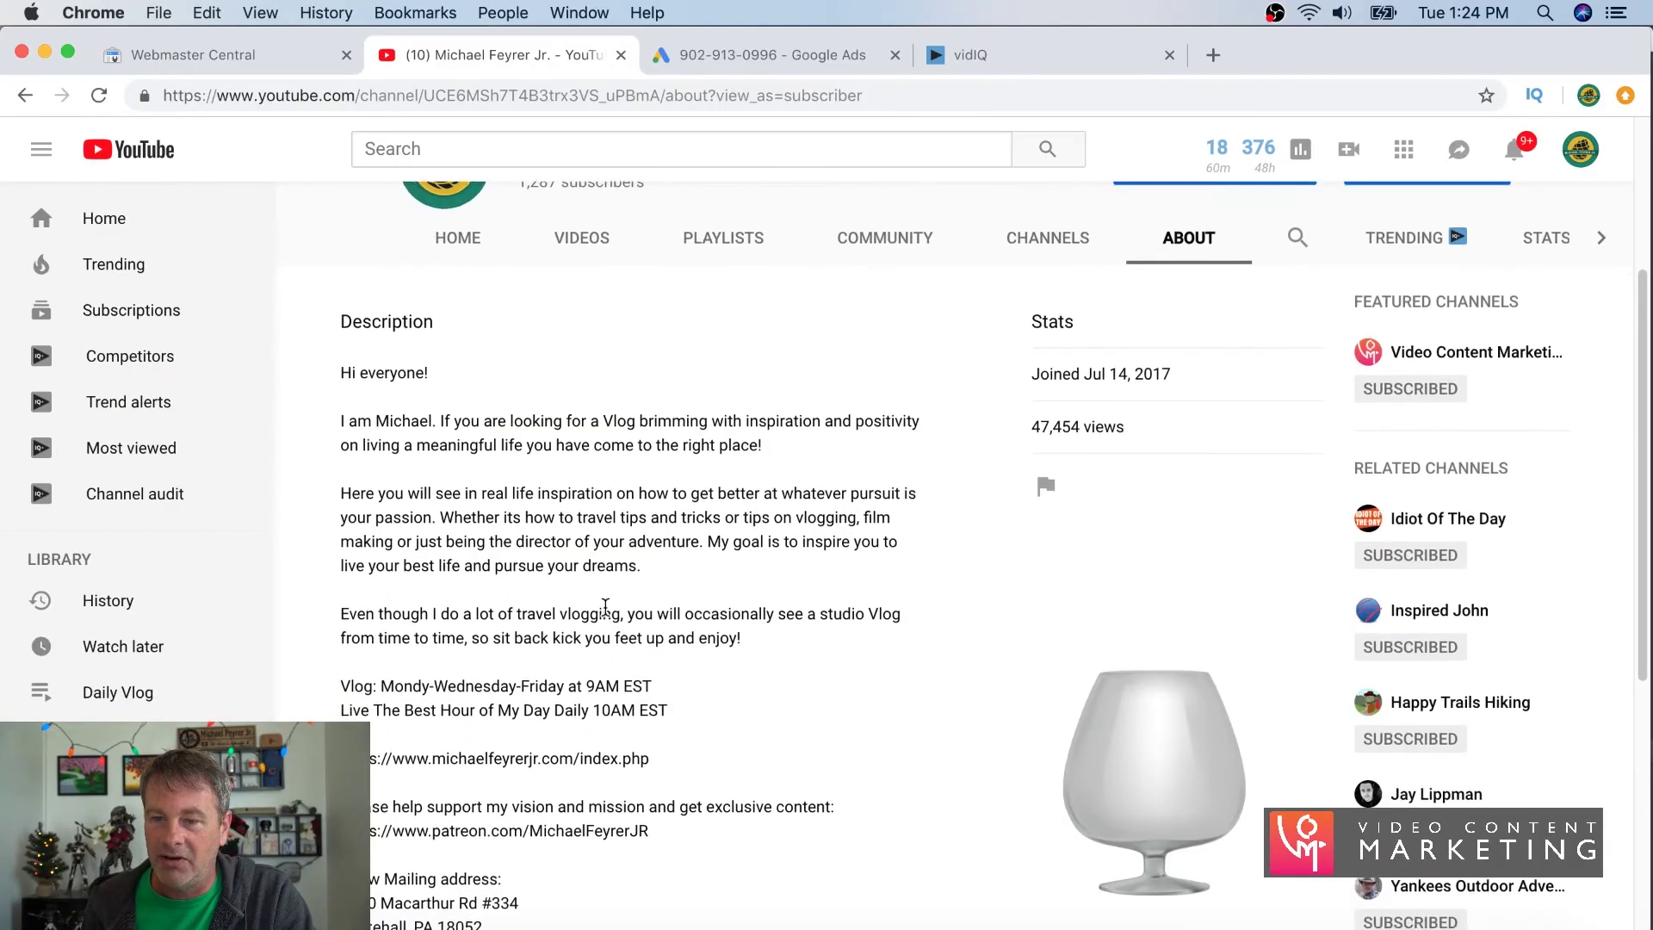
{"action": "scroll", "coordinate": [605, 608], "scroll_direction": "down", "scroll_amount": 2}
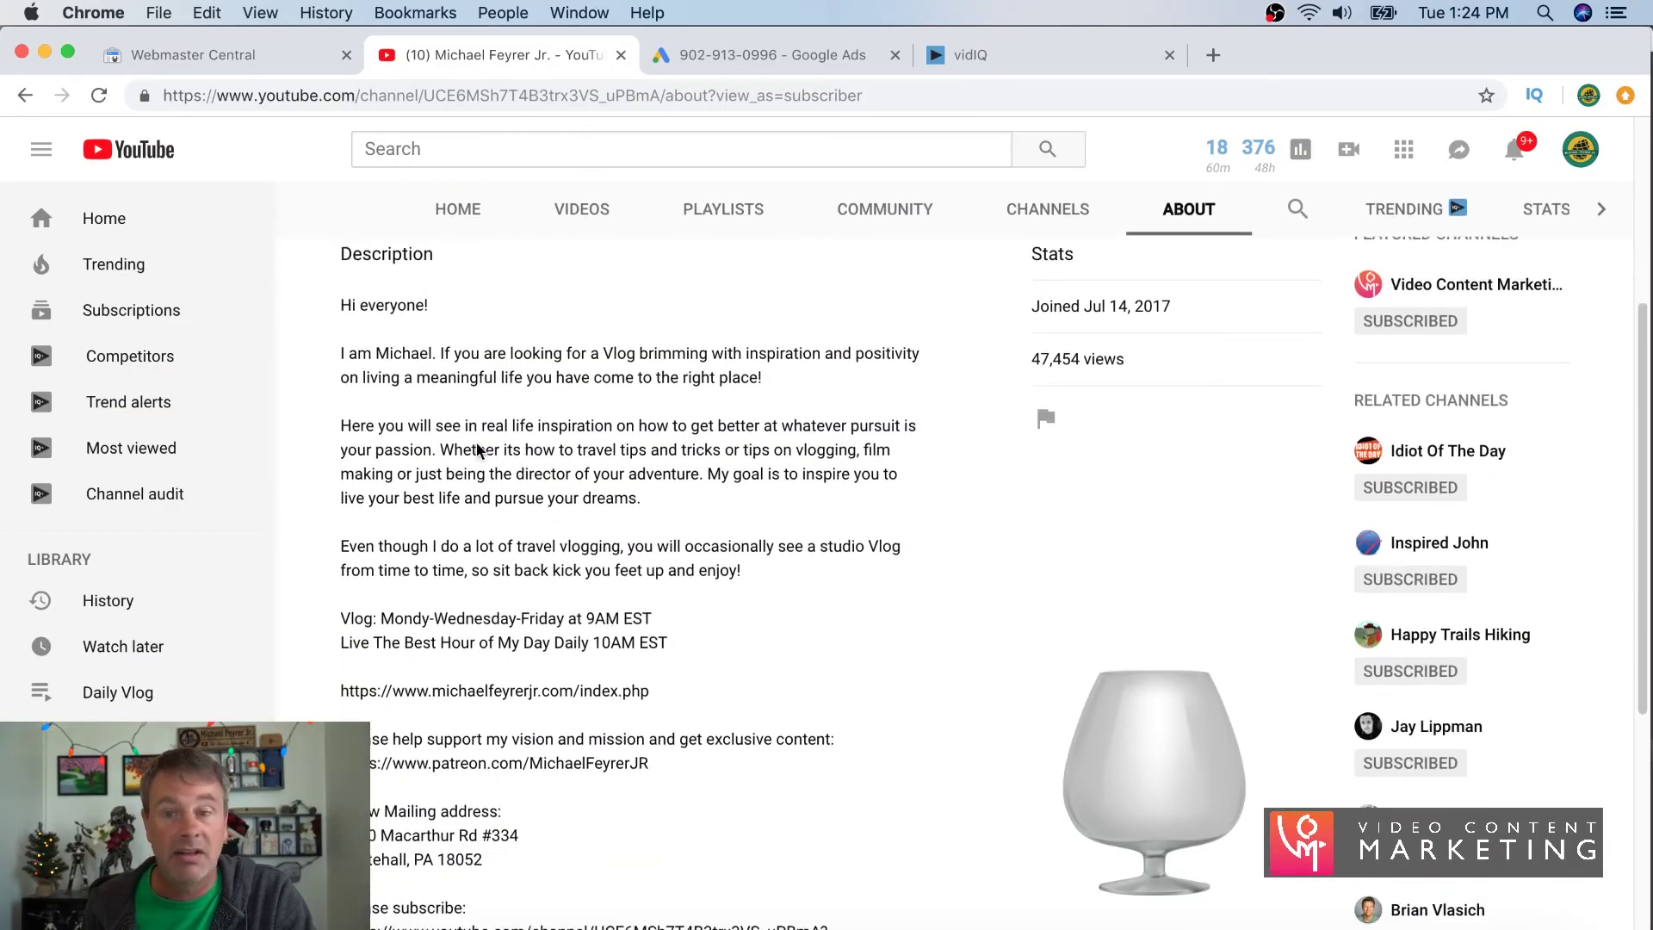